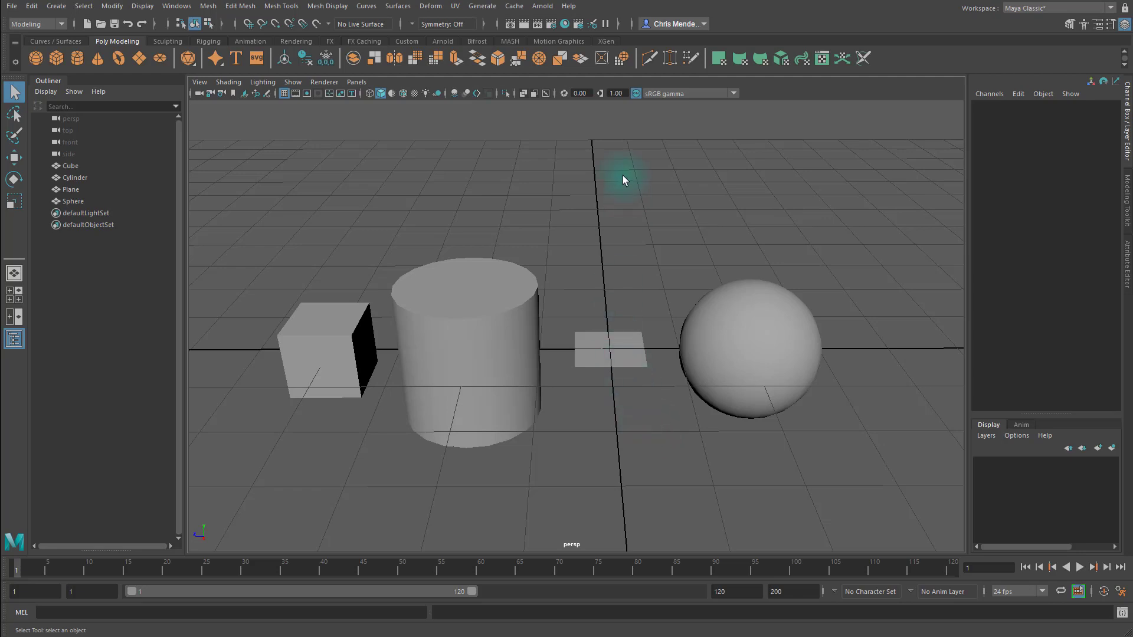
Step: Delete the cube, the plane and the sphere, leaving only the cylinder in the scene
left_click(330, 343)
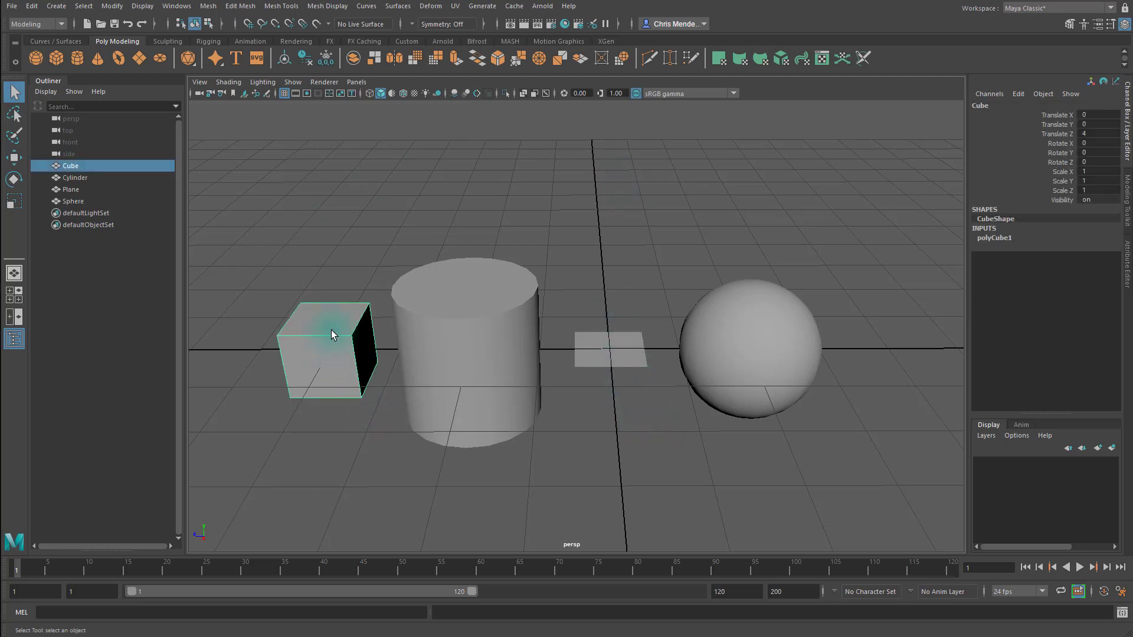
key("Delete")
left_click(619, 363)
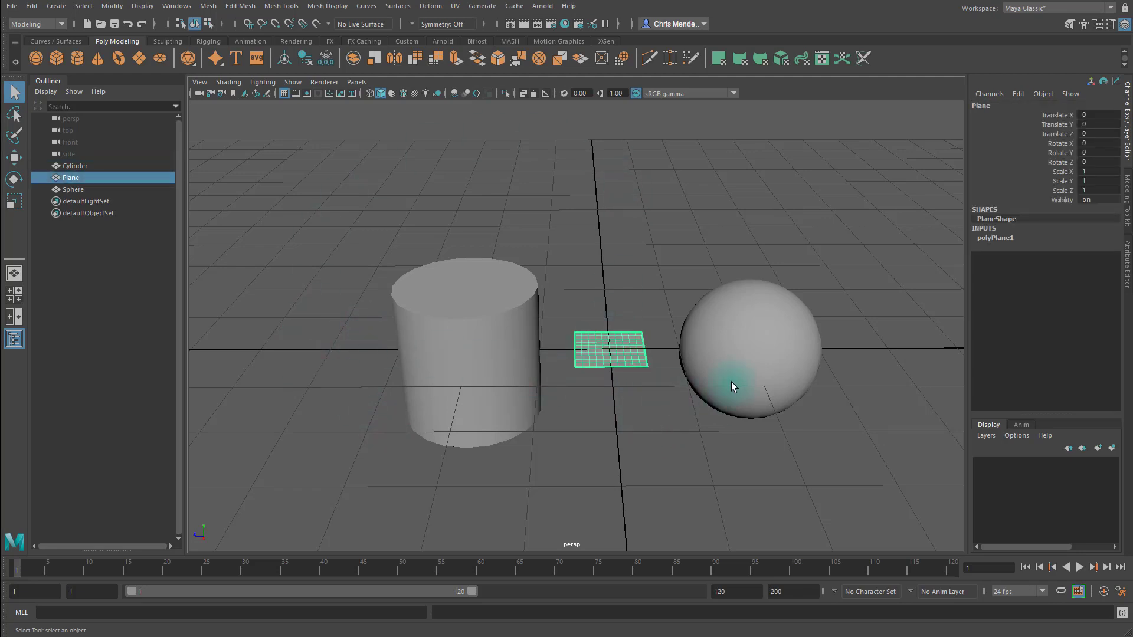
key("Delete")
left_click(752, 359)
key("Delete")
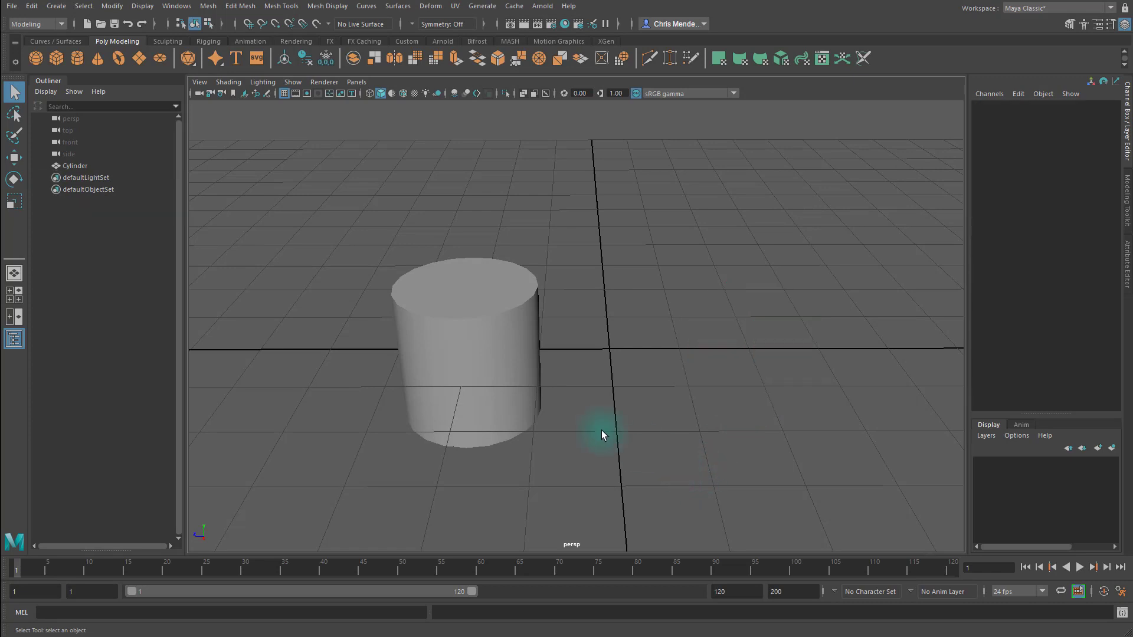
Step: Set the cylinder's Translate Z to 0 to centre it on the grid origin
left_click(514, 359)
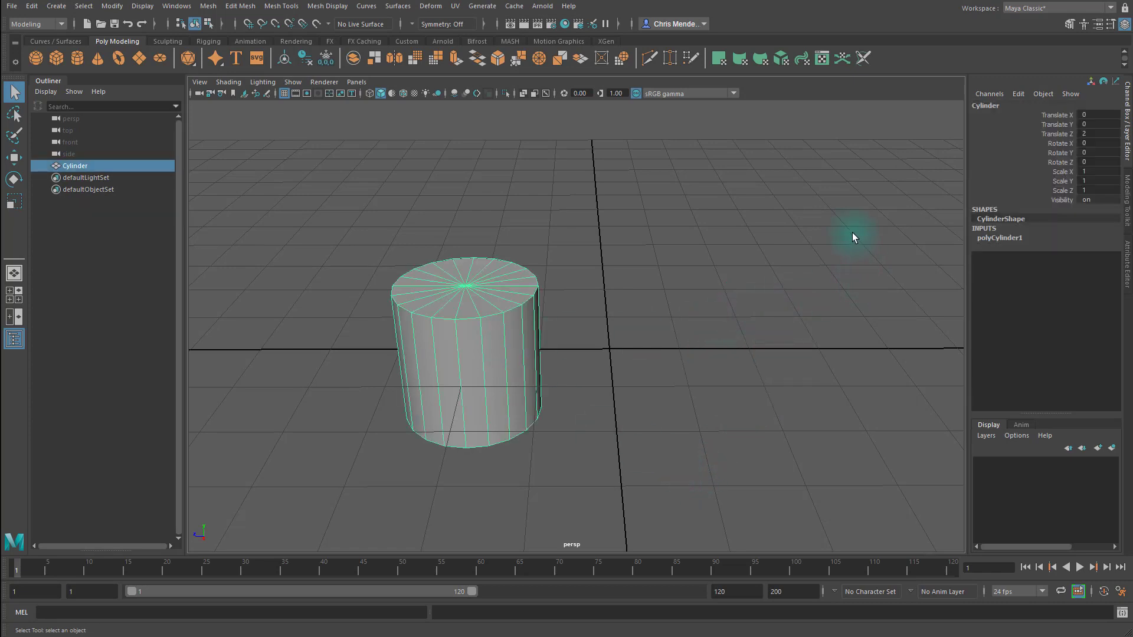
double_click(1098, 134)
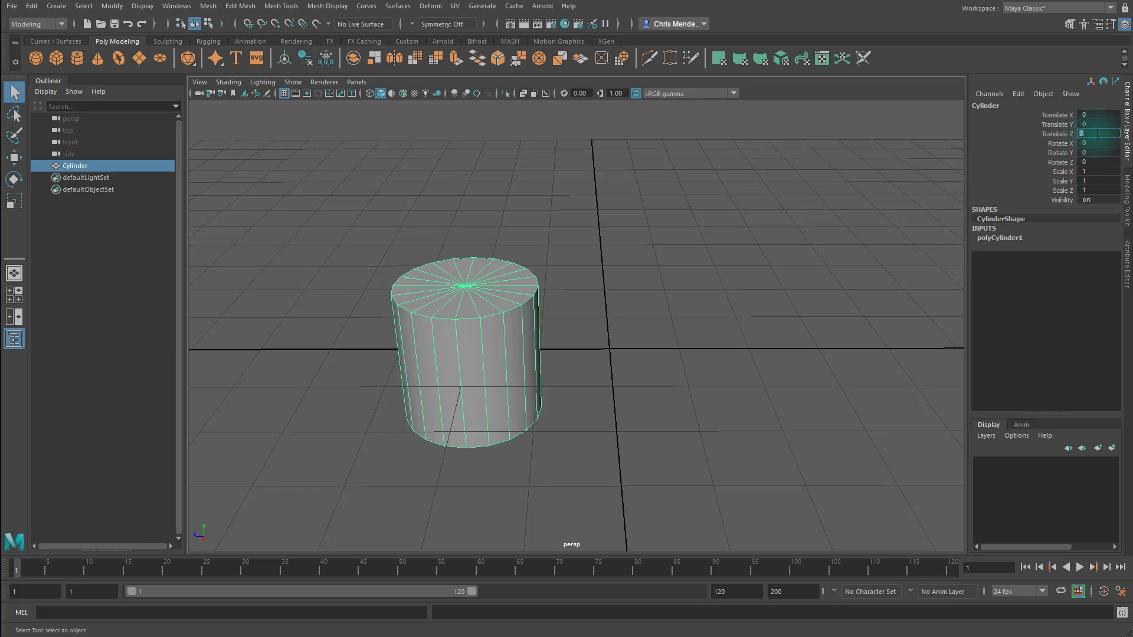
type("0")
key("Return")
left_click(716, 319)
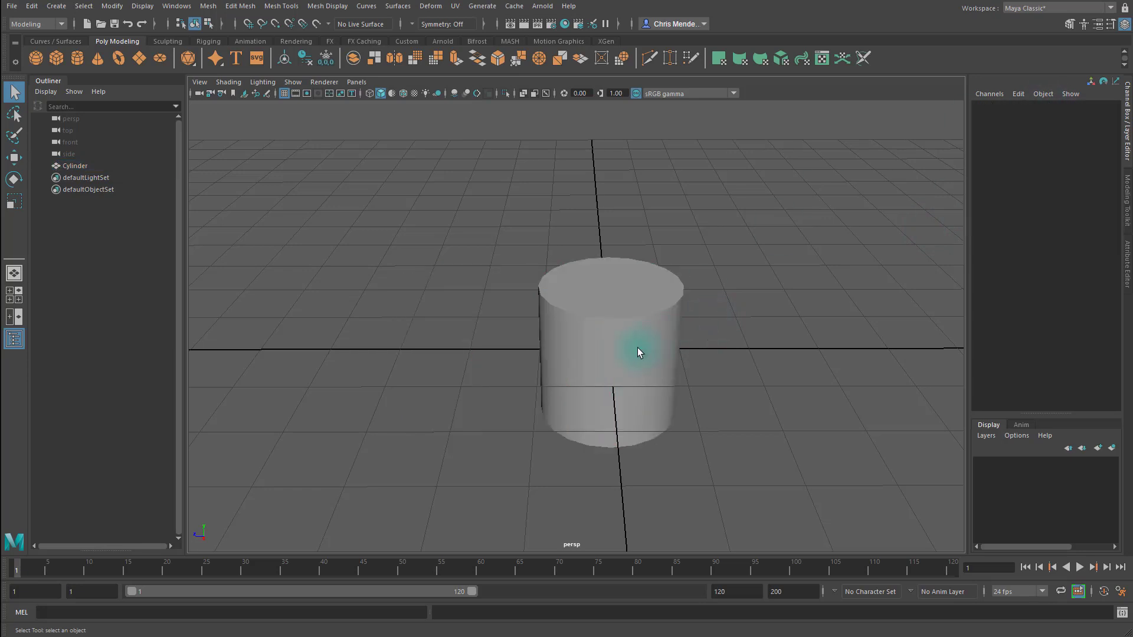
Step: Delete the existing cylinder and create a new default polygon cylinder at the origin
left_click(637, 353)
left_click_drag(720, 357, 633, 330, "alt")
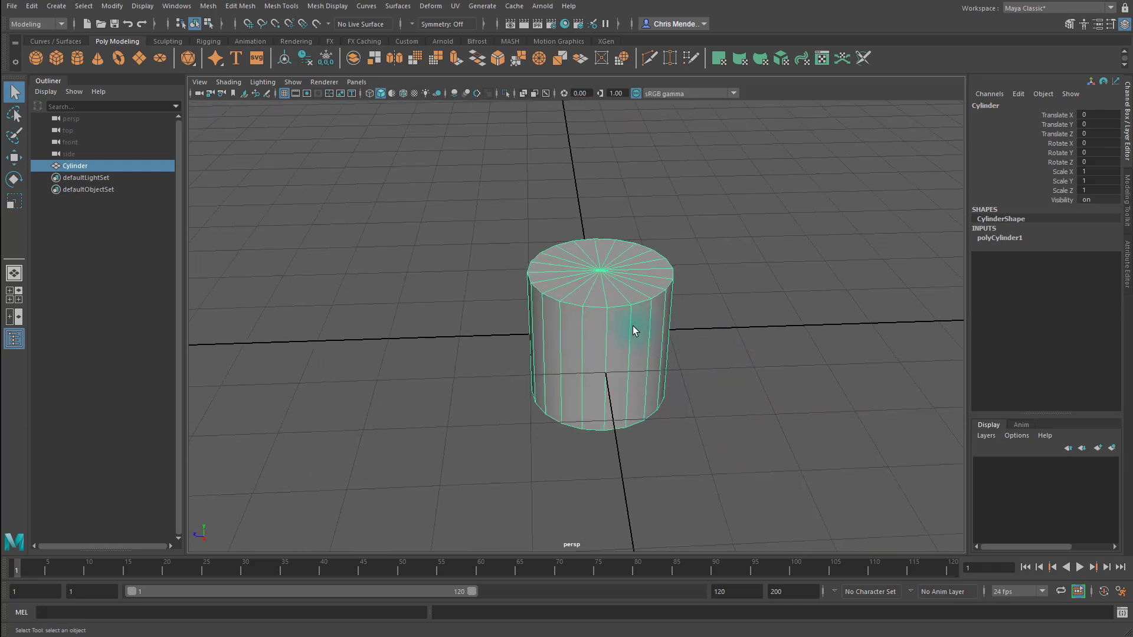
key("Delete")
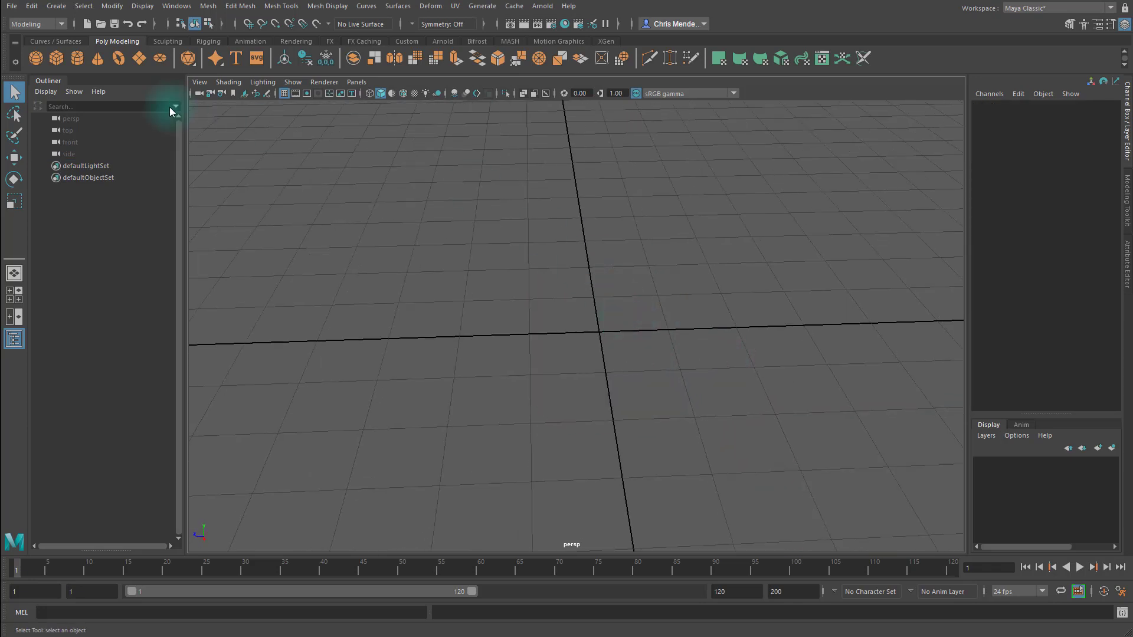
left_click(77, 57)
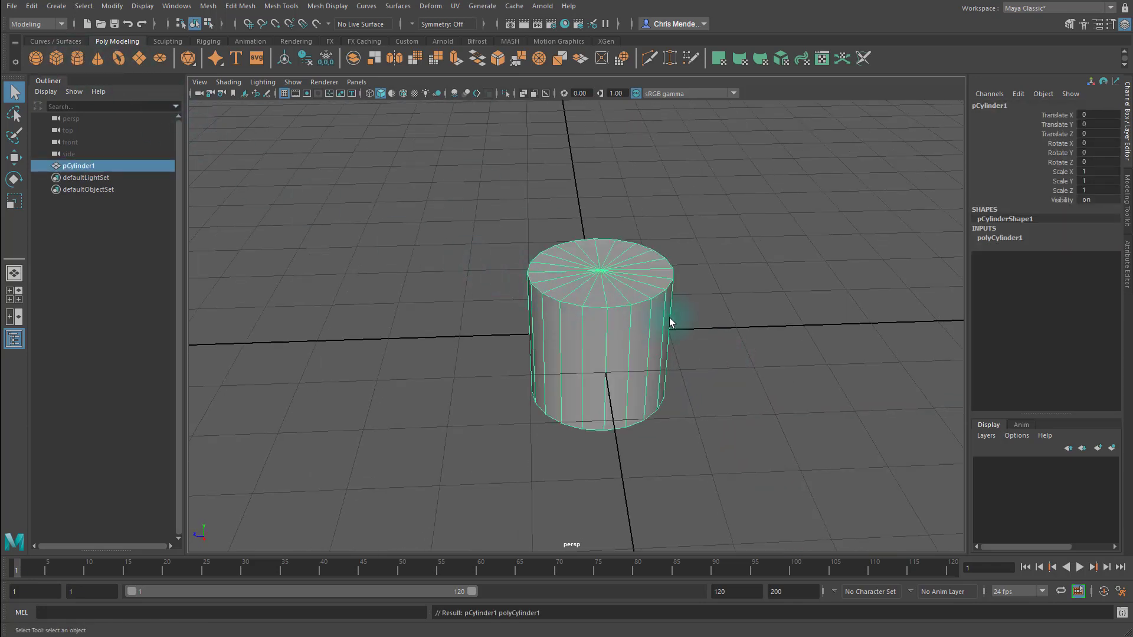
Step: Raise the new cylinder along Y with grid snapping to Translate Y 1, placing its base on the grid
left_click_drag(738, 349, 817, 472, "alt")
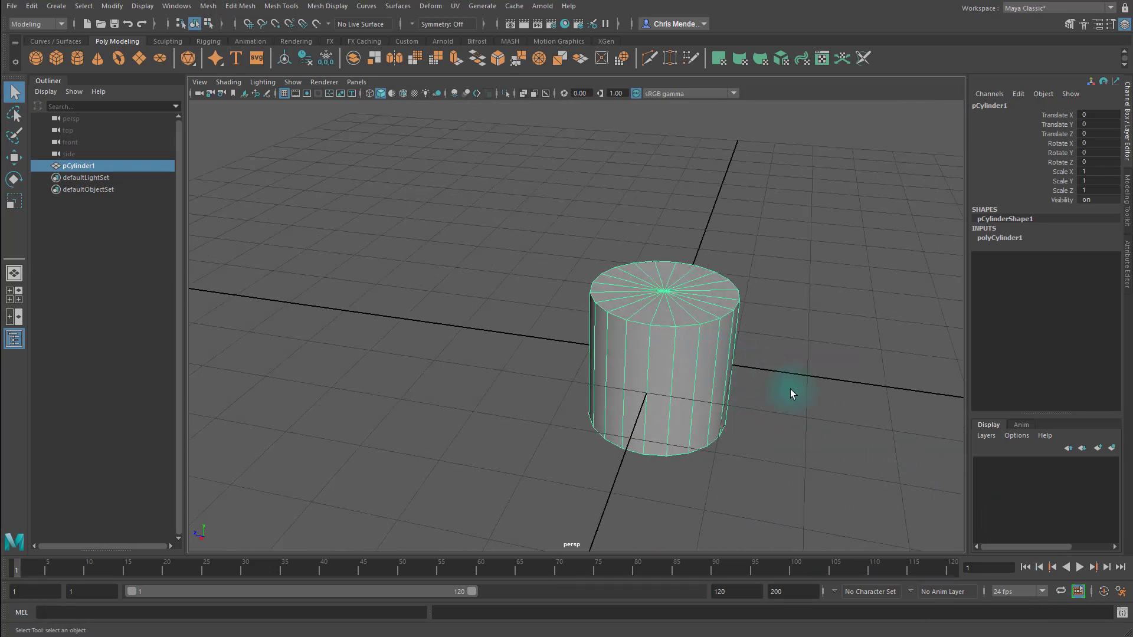
left_click_drag(791, 394, 764, 412, "alt")
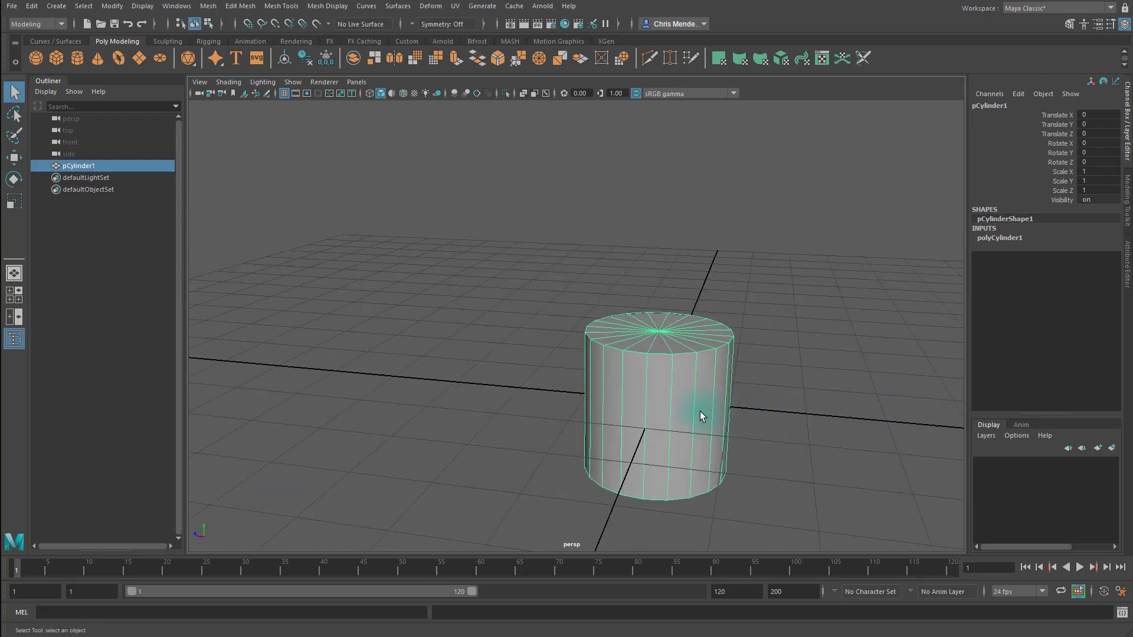
left_click_drag(684, 411, 770, 395, "alt")
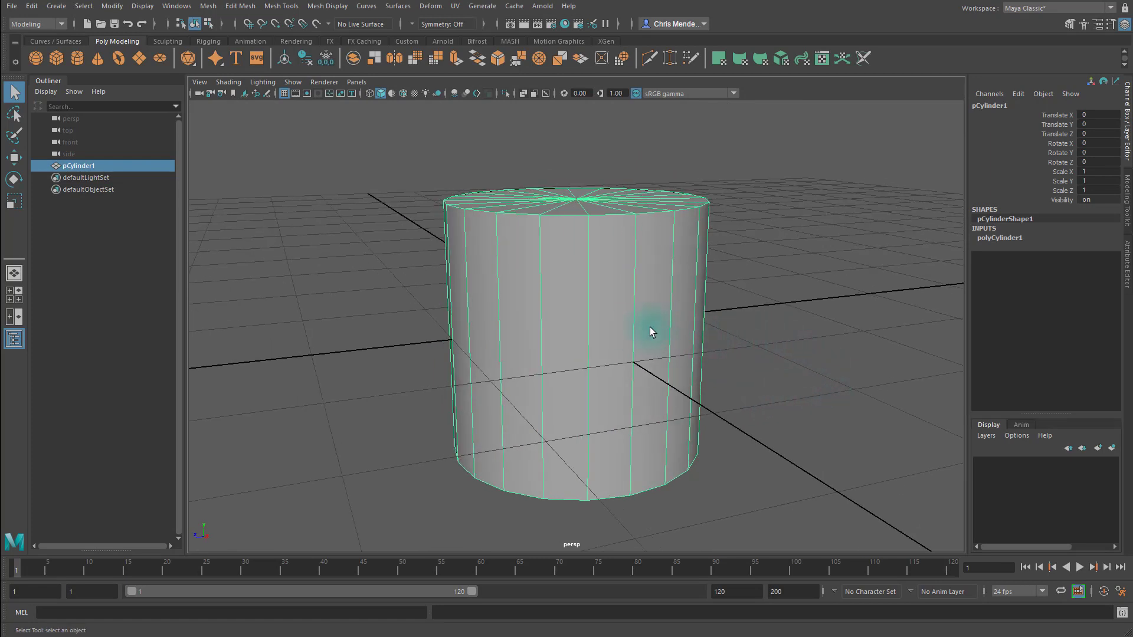
key("w")
left_click_drag(711, 406, 626, 368, "alt")
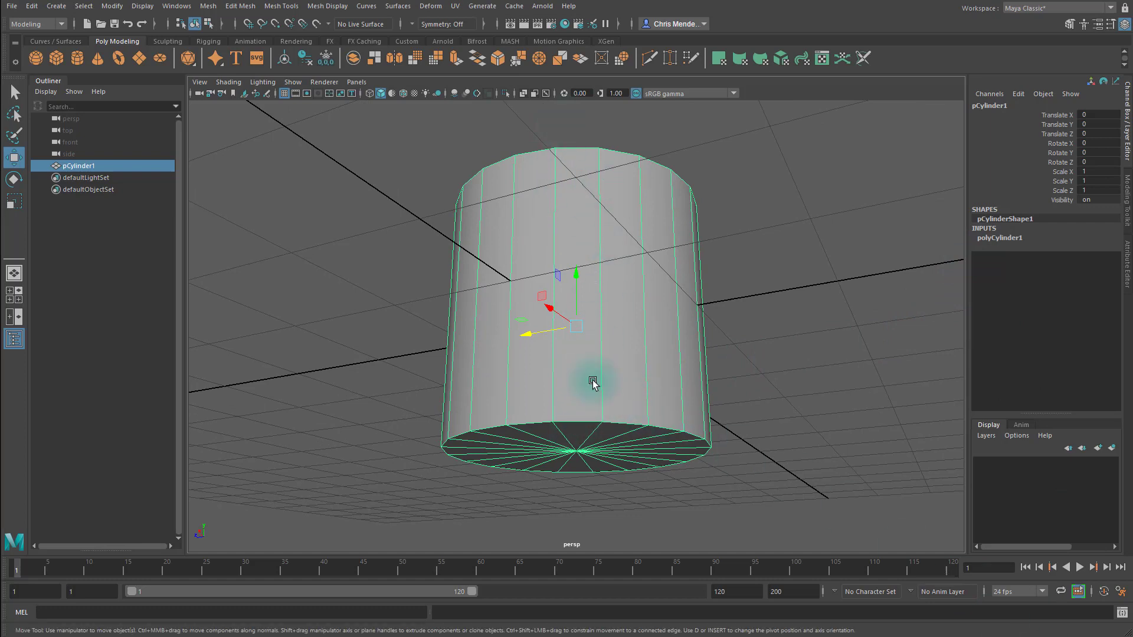
left_click_drag(619, 384, 594, 308, "alt")
left_click_drag(576, 268, 576, 248)
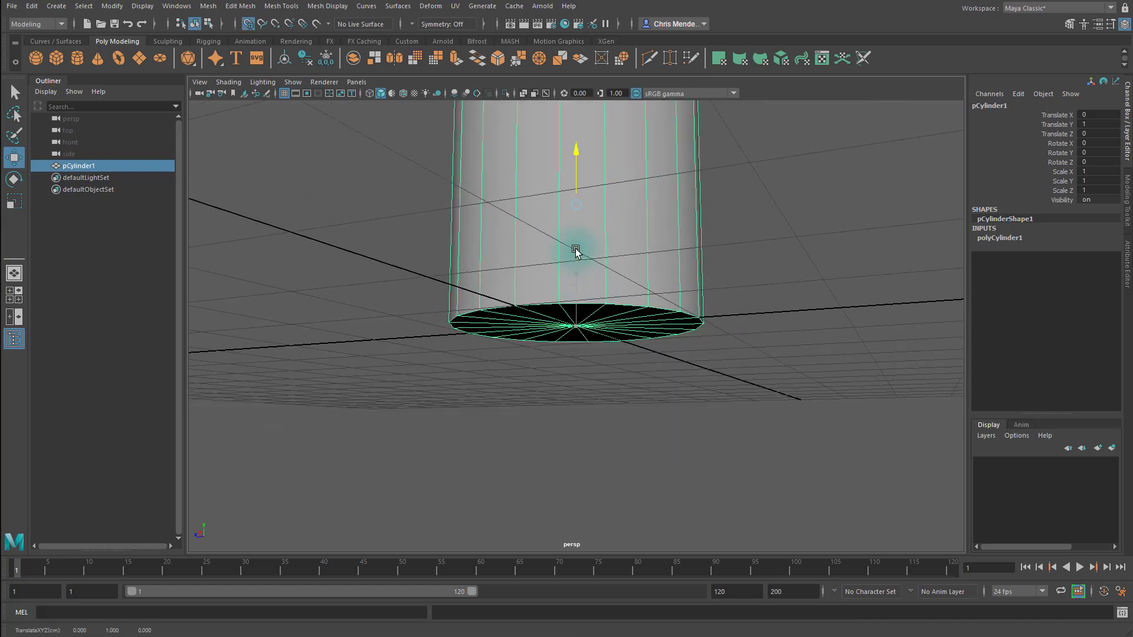
Step: Examine the cylinder's position relative to the grid in the perspective, four-view and front views
left_click_drag(622, 313, 646, 310, "alt")
middle_click_drag(646, 309, 662, 374, "alt")
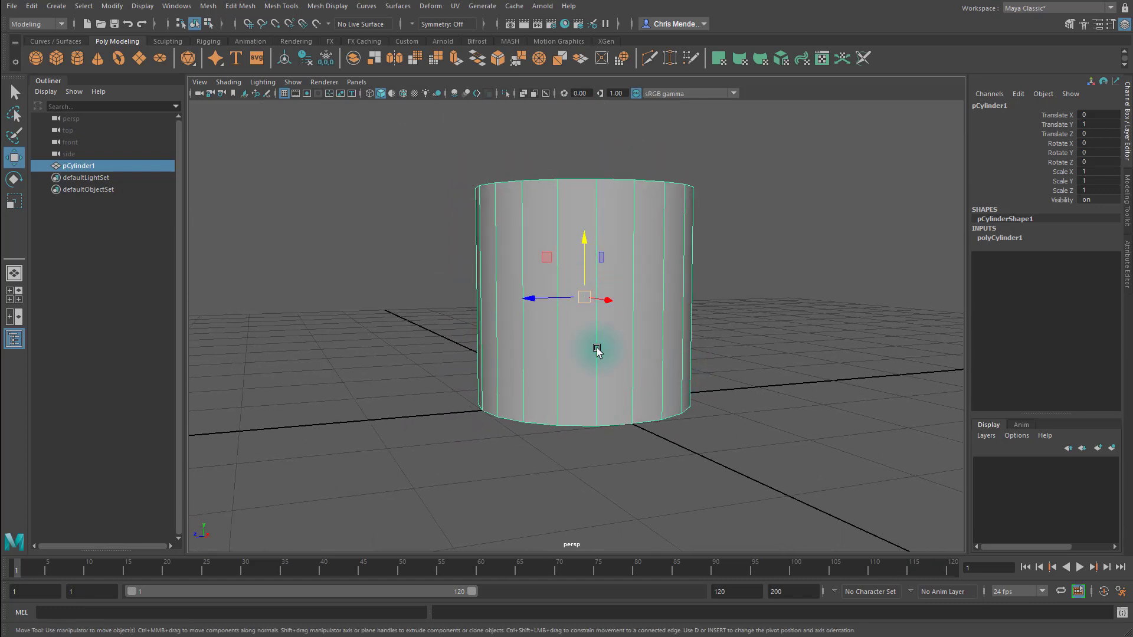
key("space")
key("f")
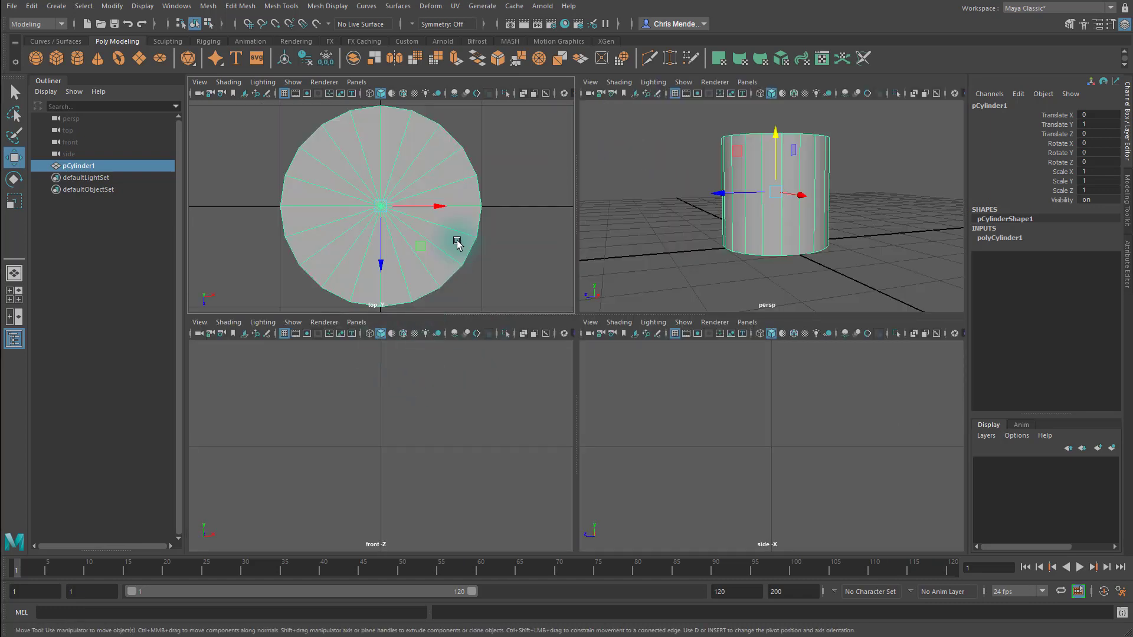
key("f")
key("space")
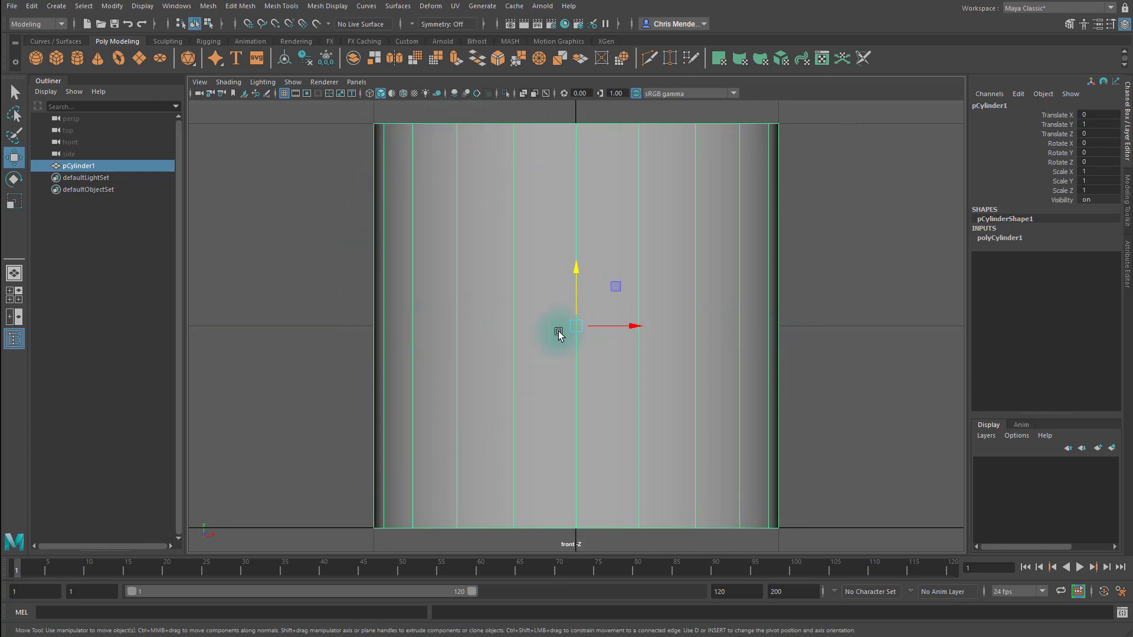
scroll(582, 335, "down", 5)
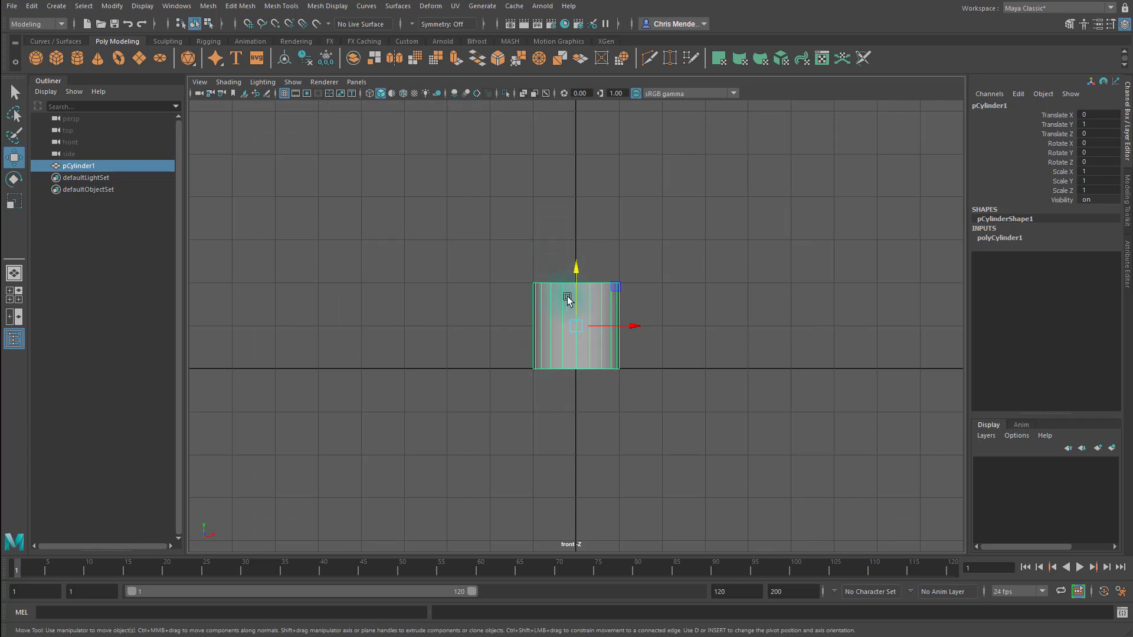
mouse_move(577, 326)
left_mouse_down()
mouse_move(584, 200)
mouse_move(579, 328)
left_mouse_up()
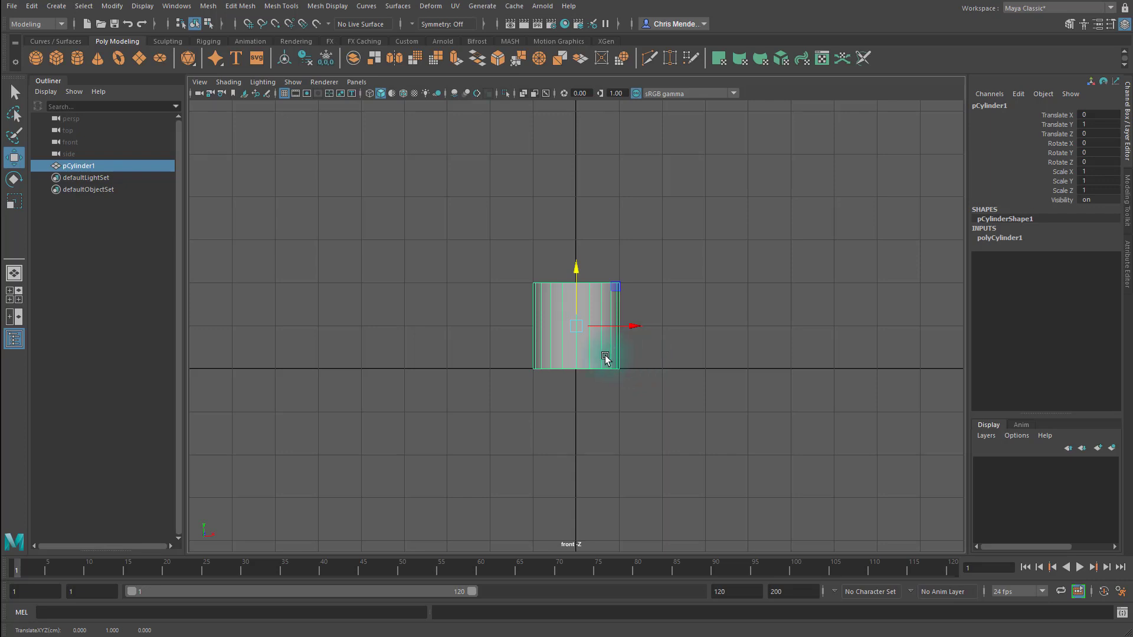
key("space")
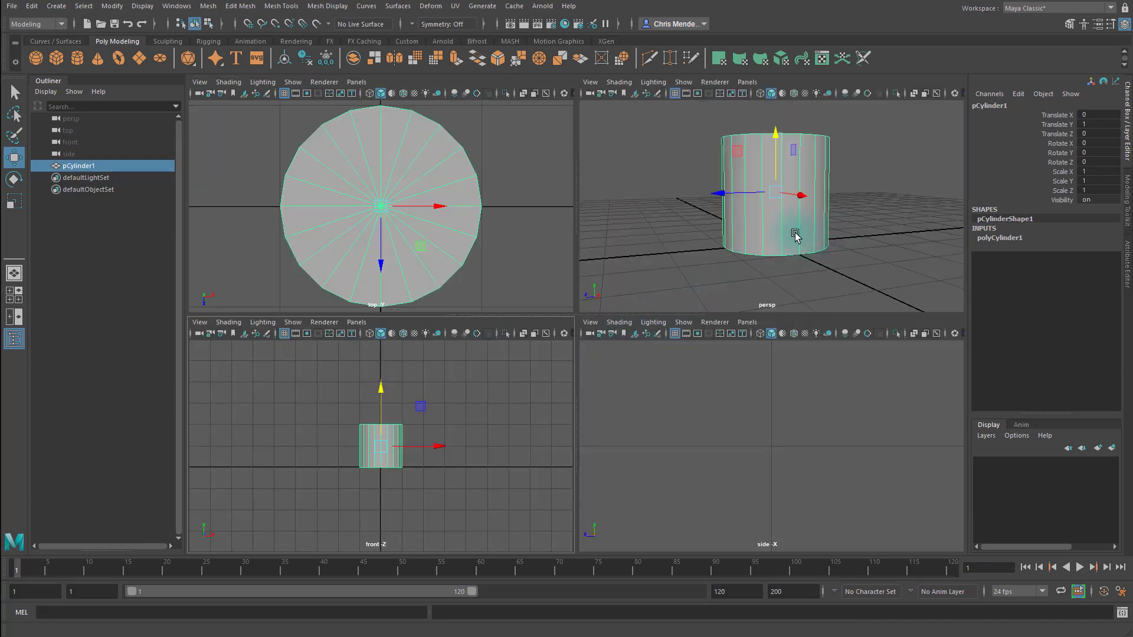
key("space")
left_click_drag(632, 318, 597, 392, "alt")
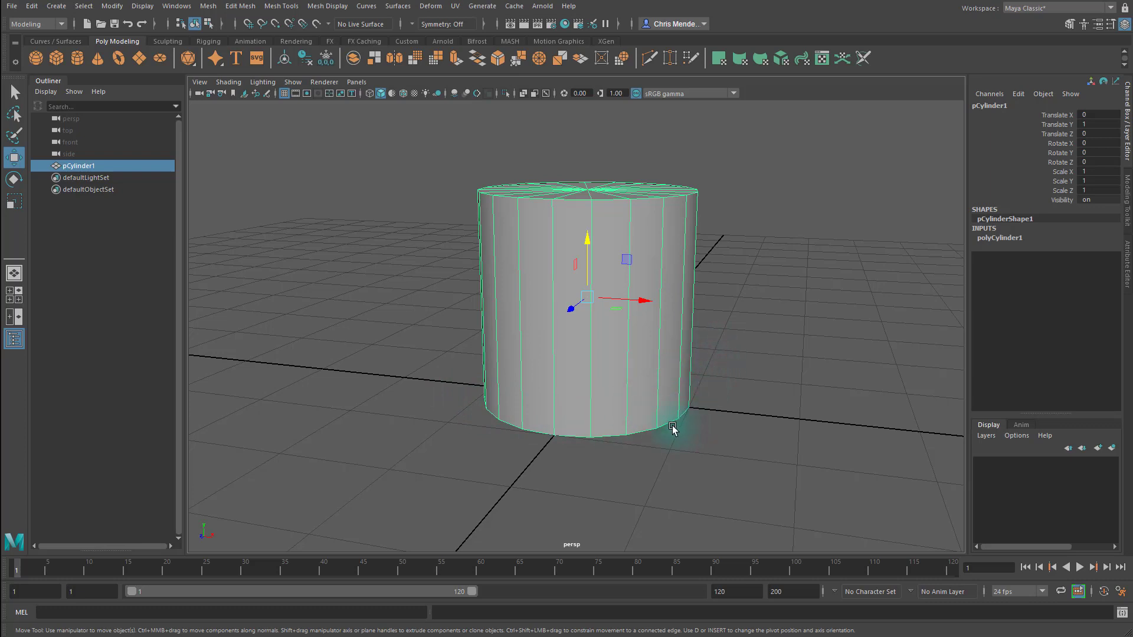
Step: Reselect the cylinder, show the Modeling Toolkit and activate the Multi-Cut tool on the mesh
left_click(733, 384)
left_click(645, 362)
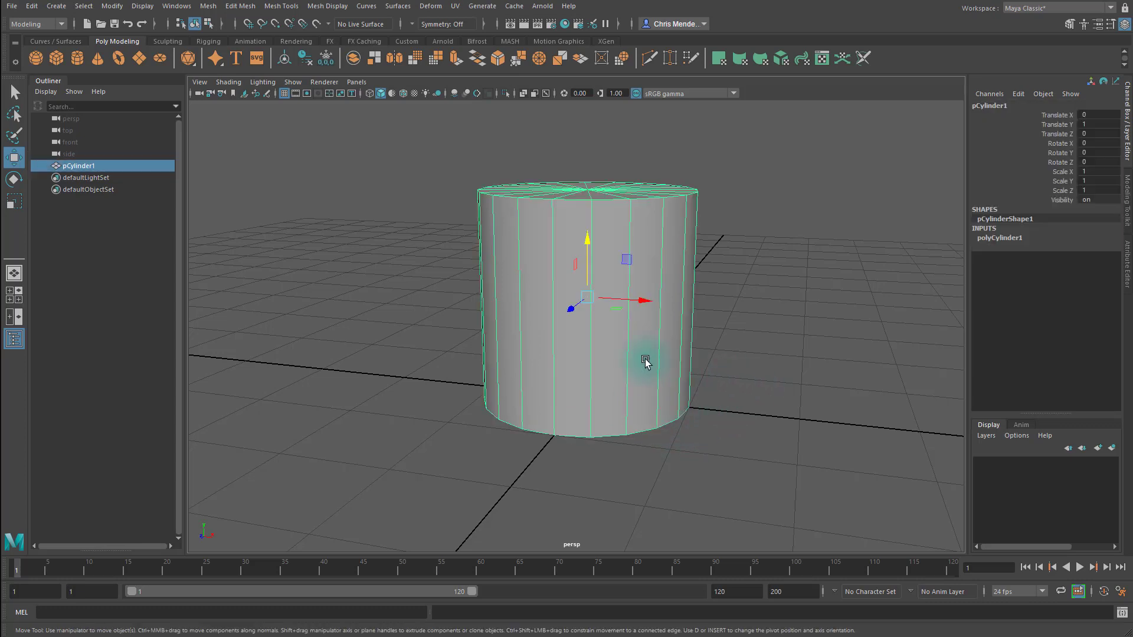
key("q")
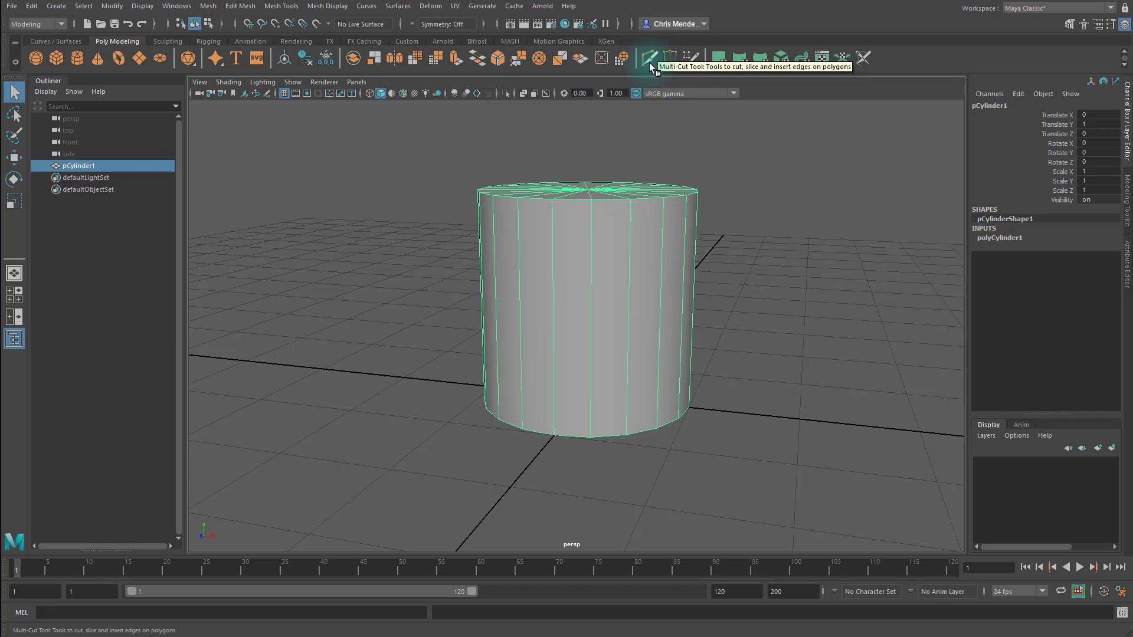
left_click(1127, 198)
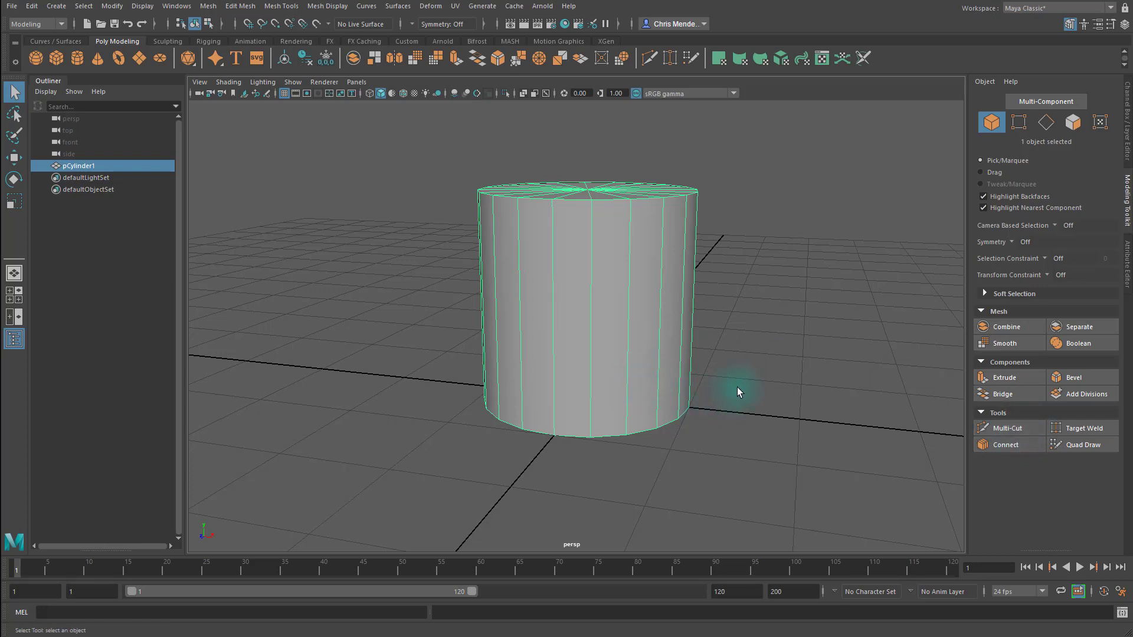
key("ctrl+shift+x")
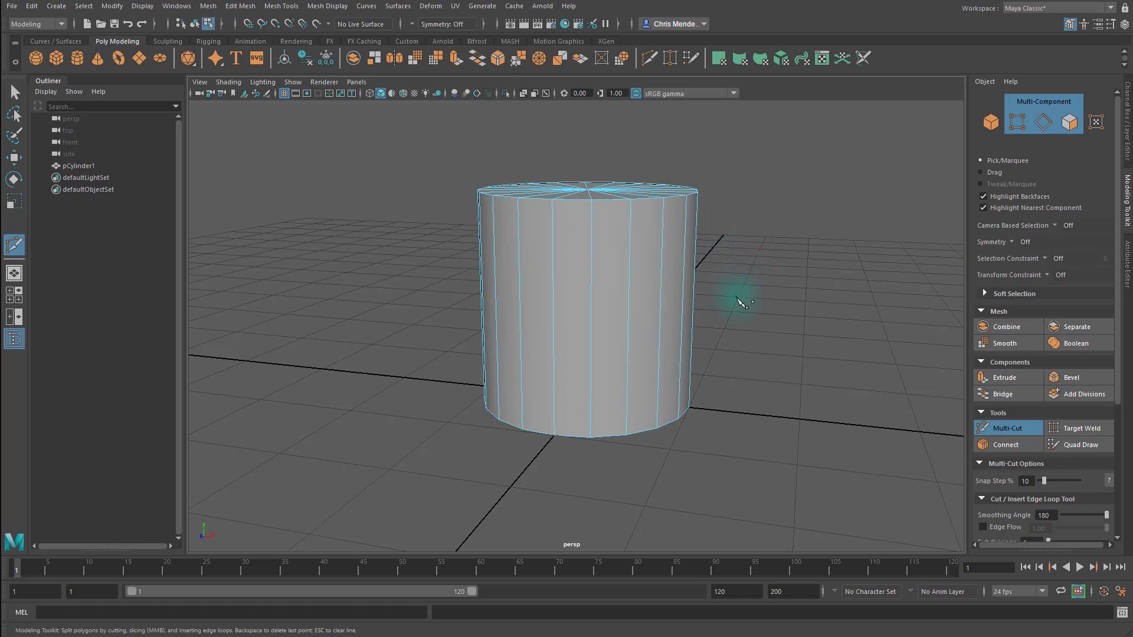
left_click(592, 200)
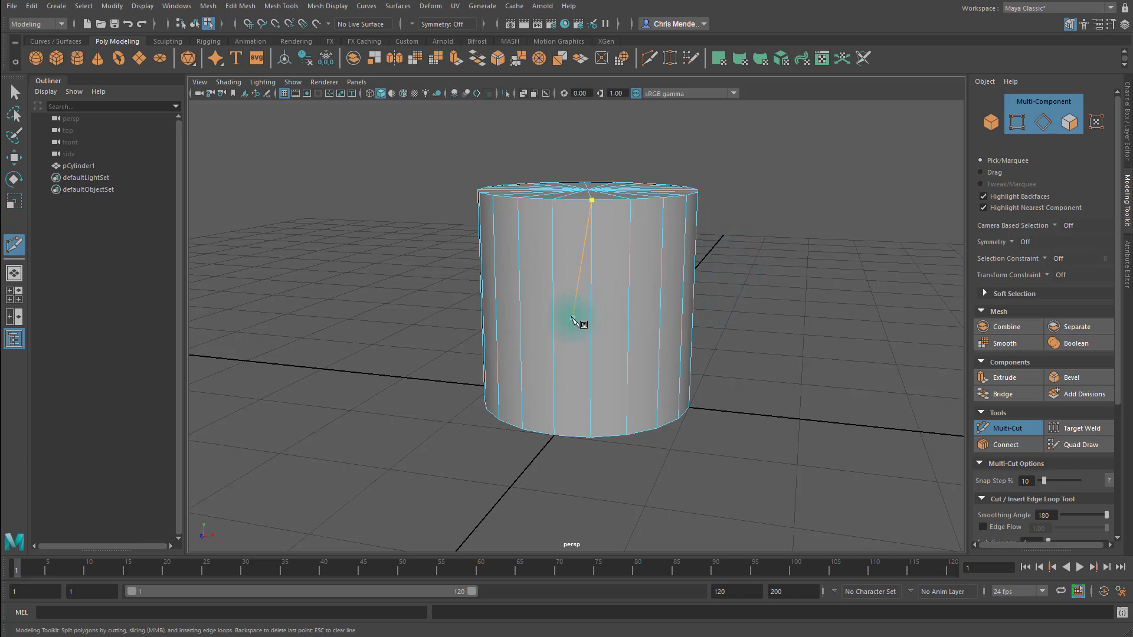
key("Escape")
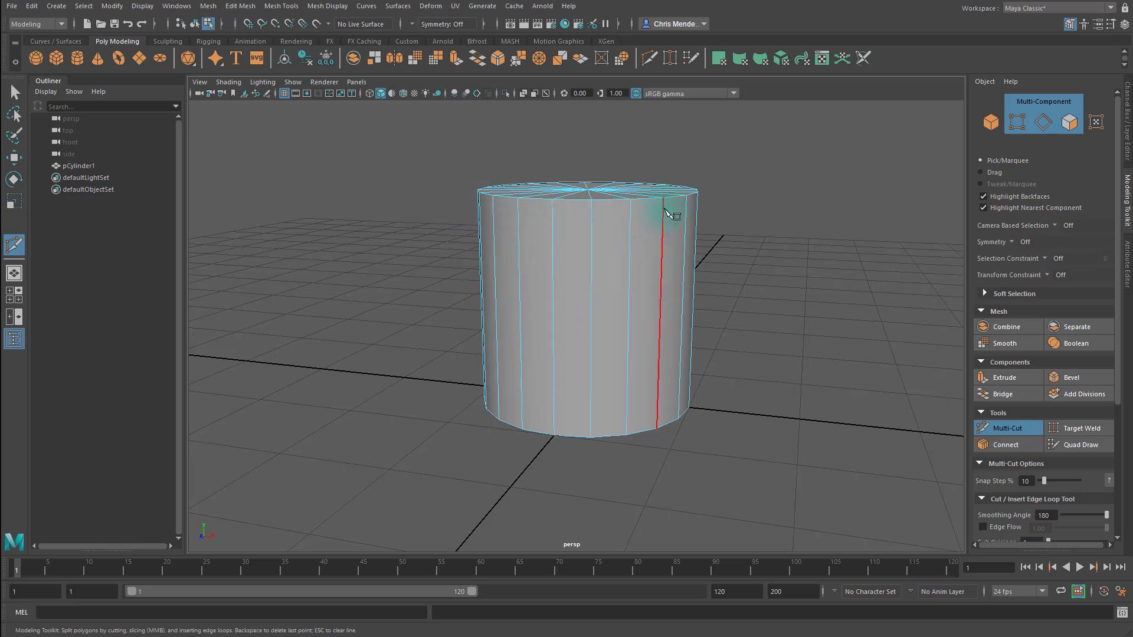
left_click(630, 200)
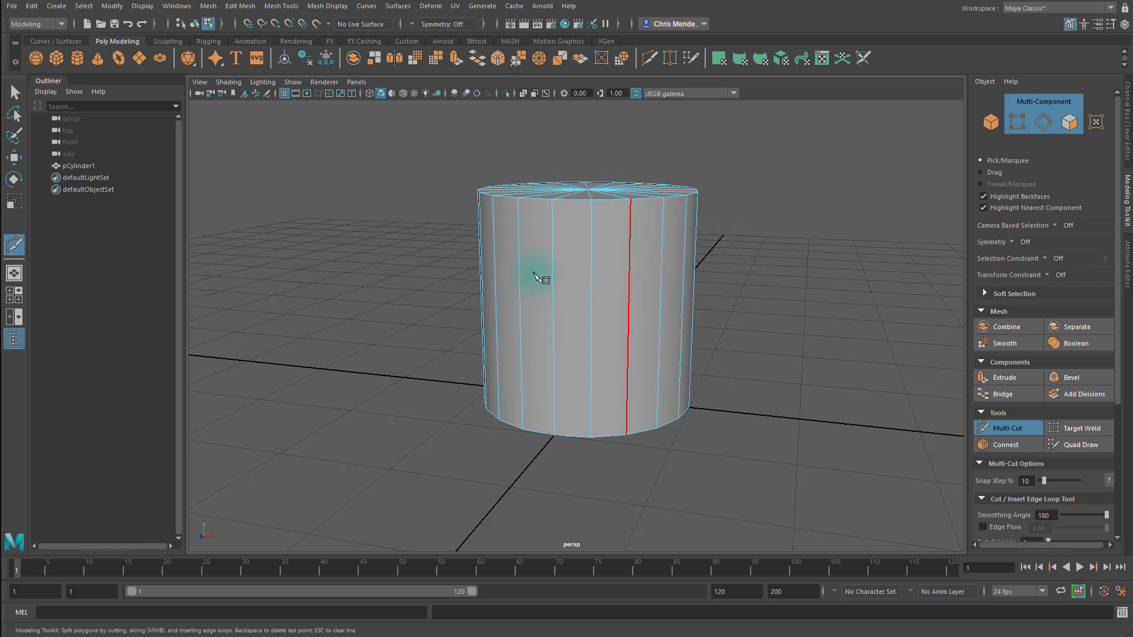
Step: Try a free-form Multi-Cut outline across the cylinder's side faces, starting and ending at neighbouring upper rim vertices, and undo it
left_click(629, 202)
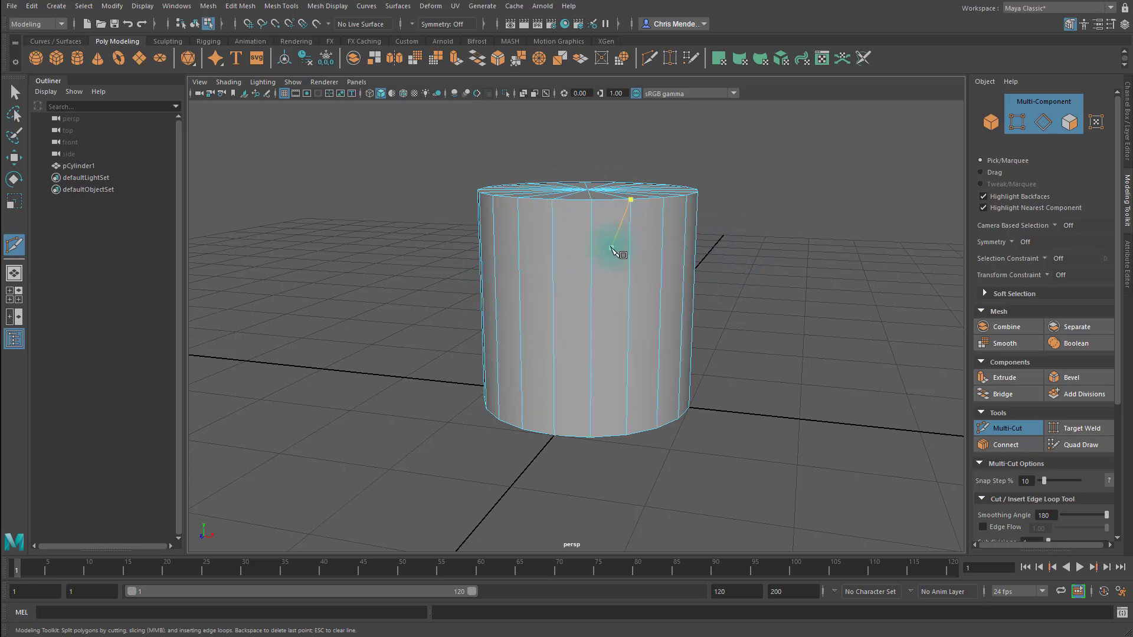
left_click(611, 249)
left_click(537, 263)
left_click(519, 313)
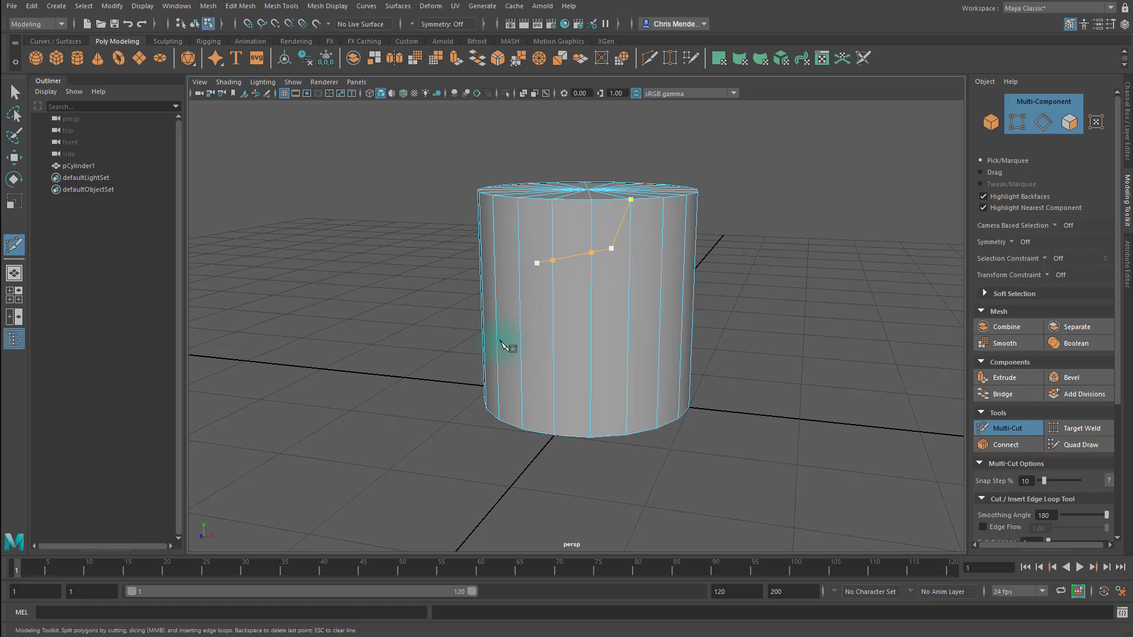
left_click(535, 353)
left_click(618, 369)
left_click(682, 329)
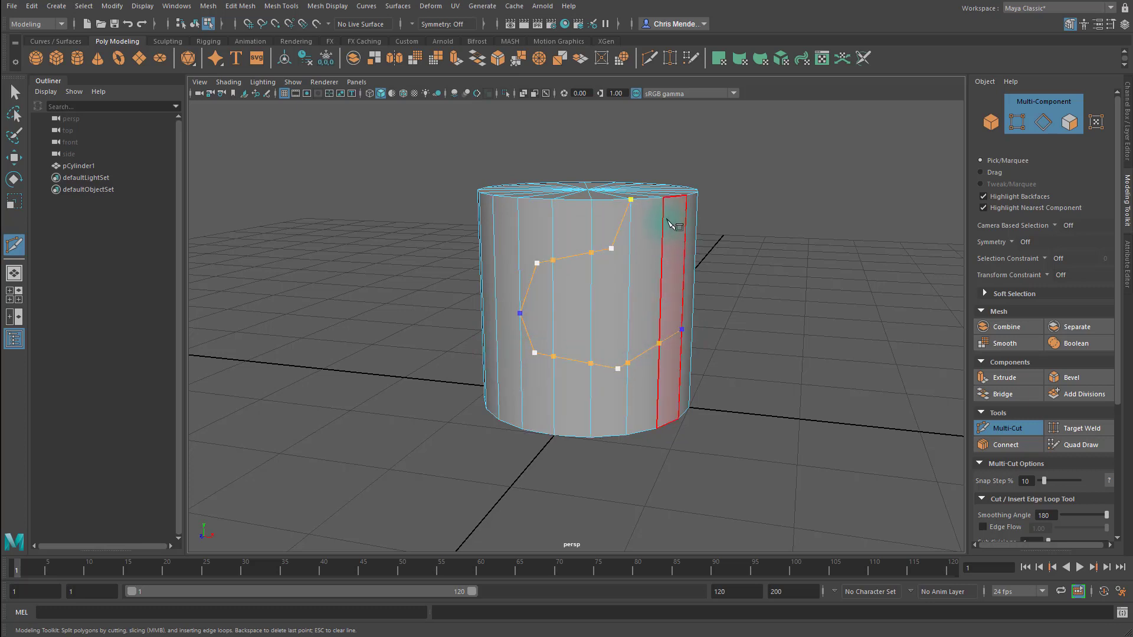
left_click(663, 198)
left_click(846, 316)
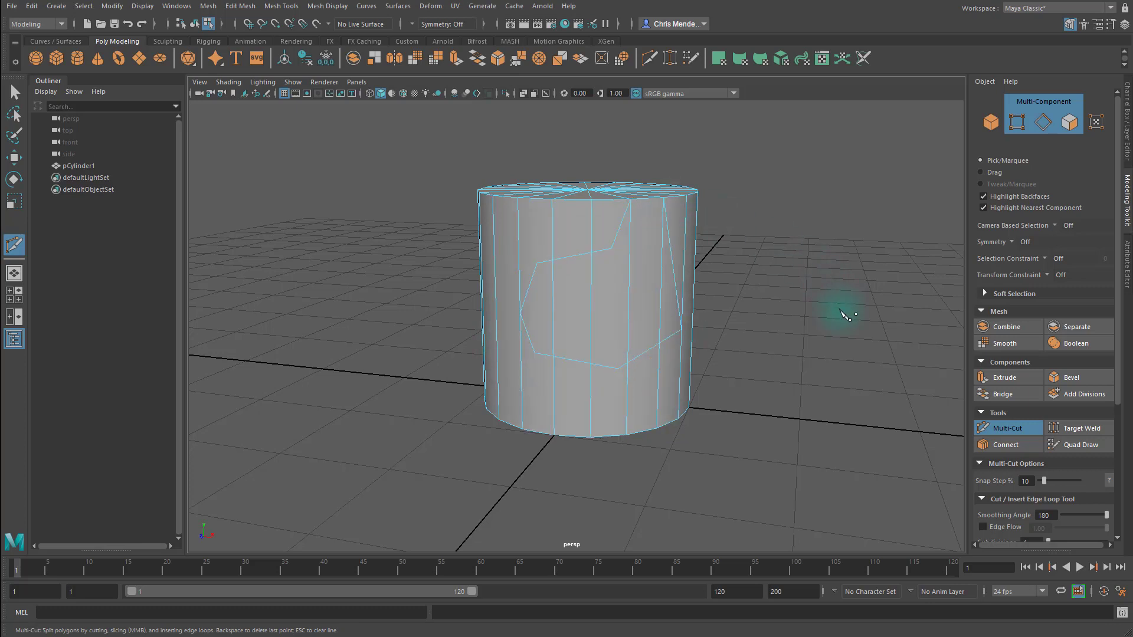
key("ctrl+z")
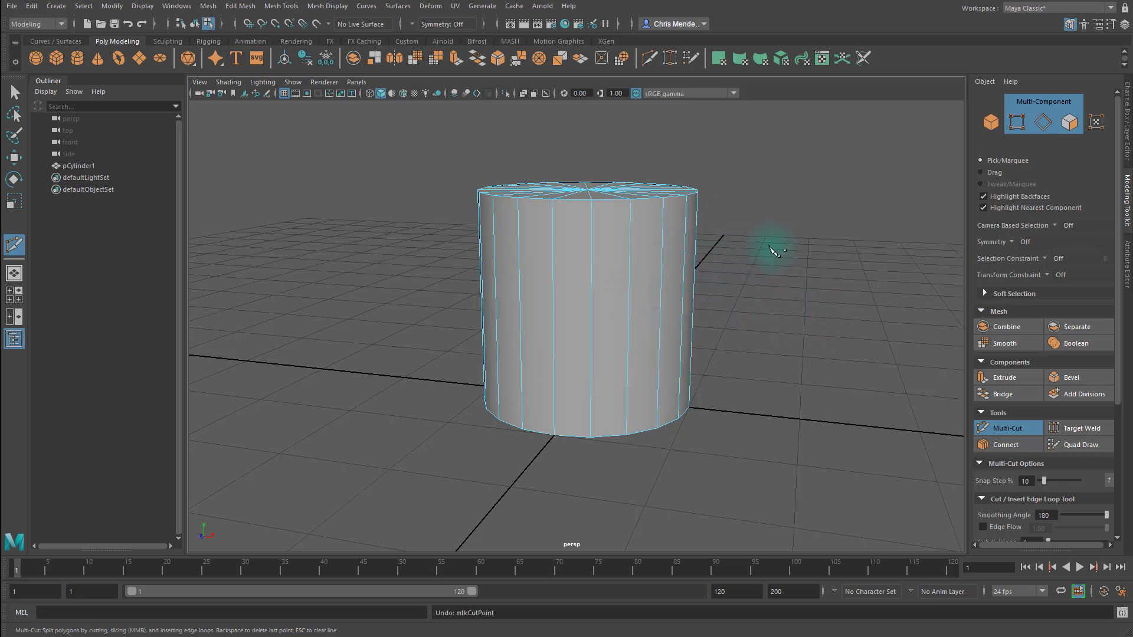
Step: Cut a diagonal edge across one front side face, from its upper right vertex to its lower left vertex
left_click(631, 200)
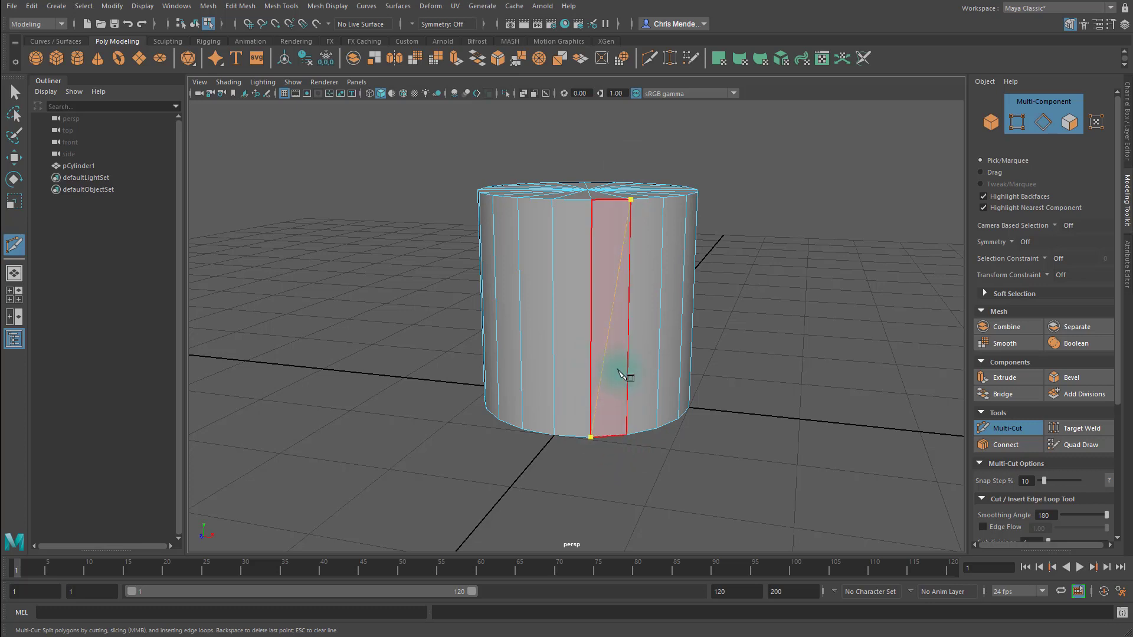
key("Return")
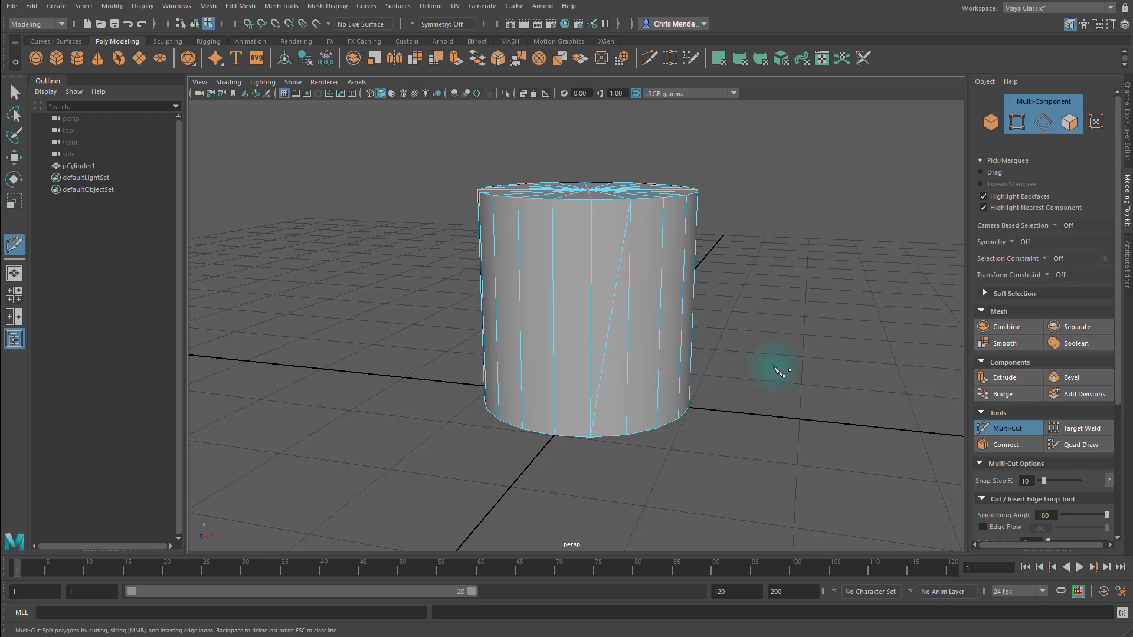
Step: Insert an edge loop around the cylinder with Multi-Cut, just above its bottom rim
left_click_drag(729, 253, 758, 284, "alt")
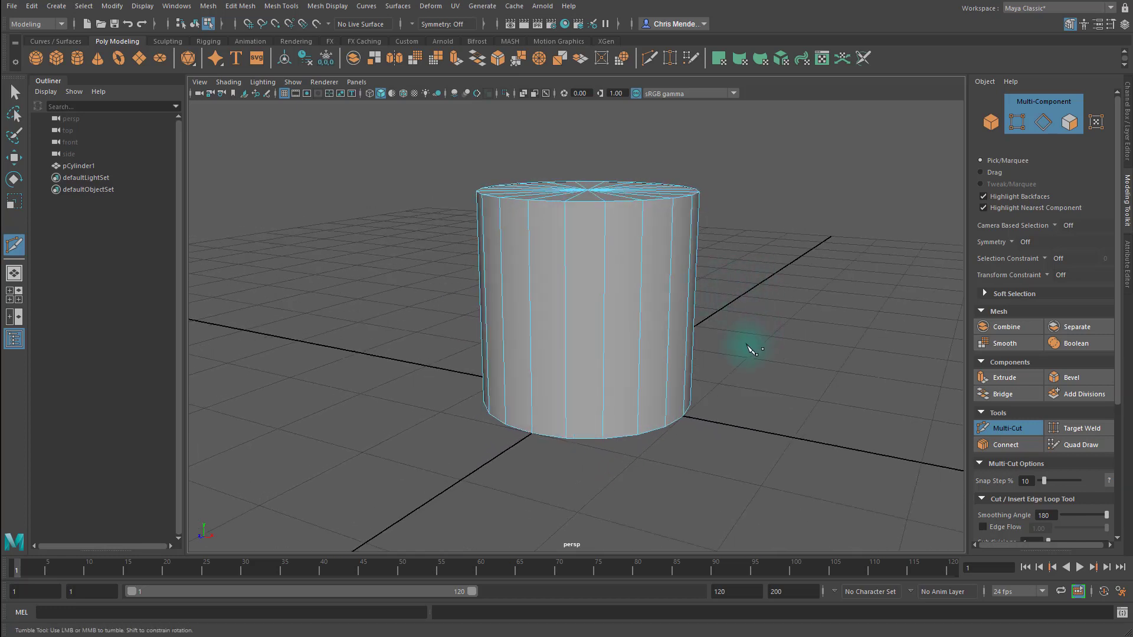
left_click_drag(750, 348, 735, 342, "alt")
right_click_drag(738, 403, 745, 378, "alt")
key("ctrl")
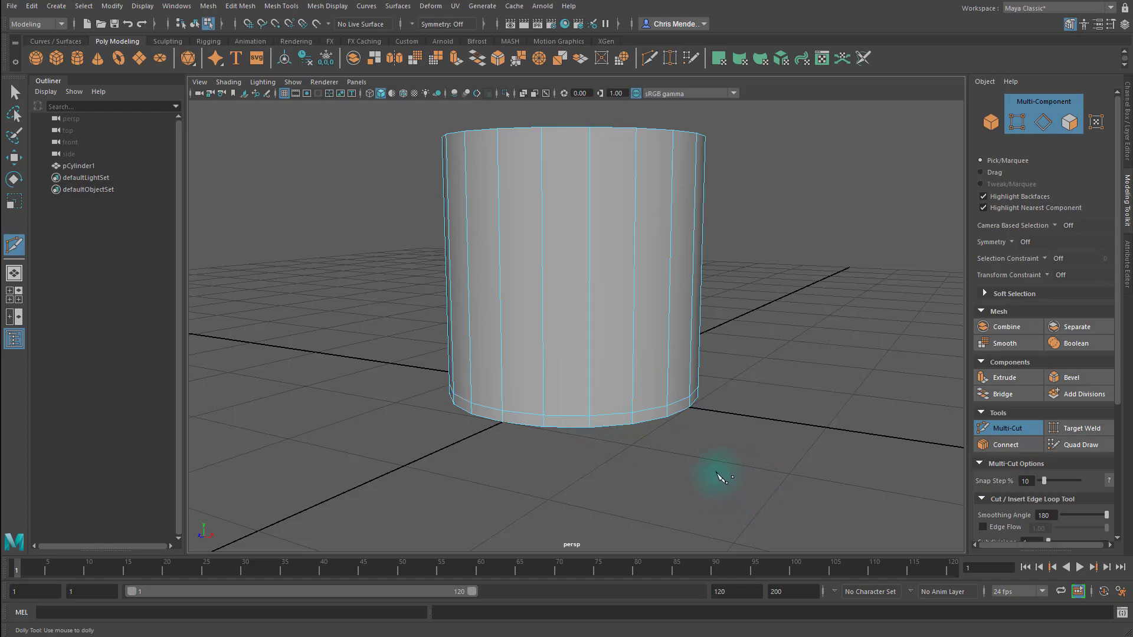
left_click_drag(721, 476, 749, 458, "alt")
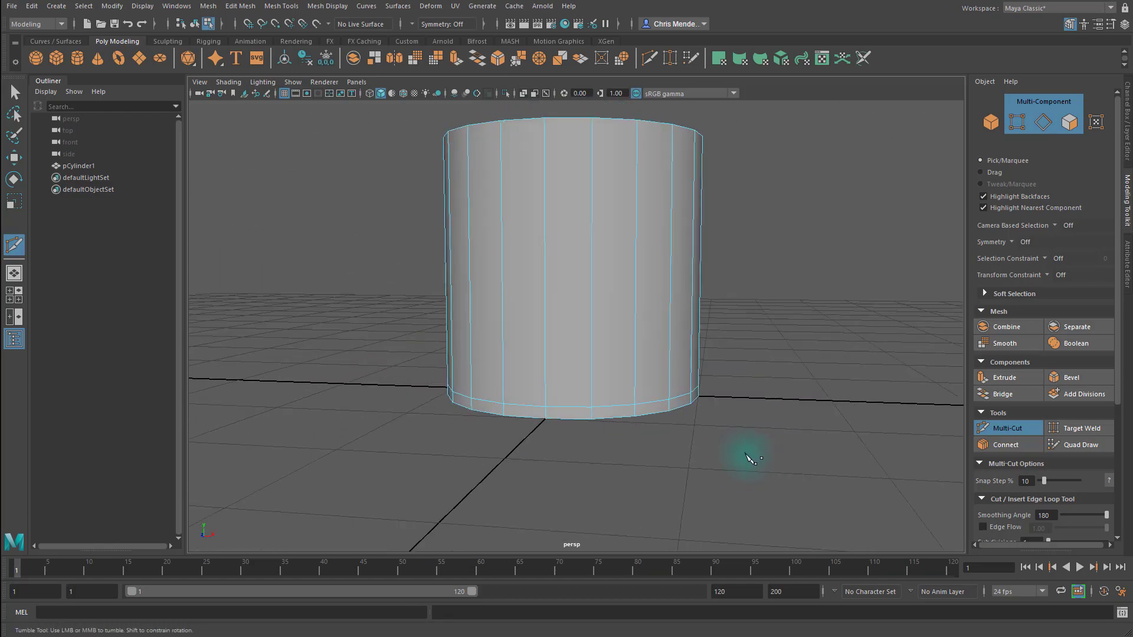
Step: Leave Multi-Cut for face selection and select the full ring of narrow faces below the new edge loop
key("F11")
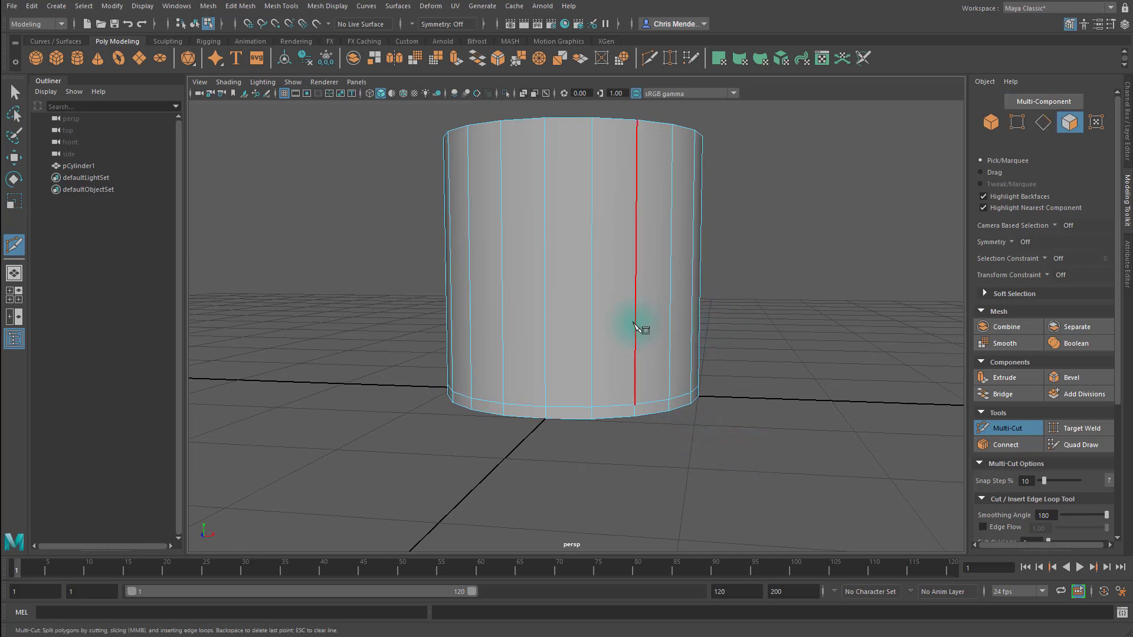
key("q")
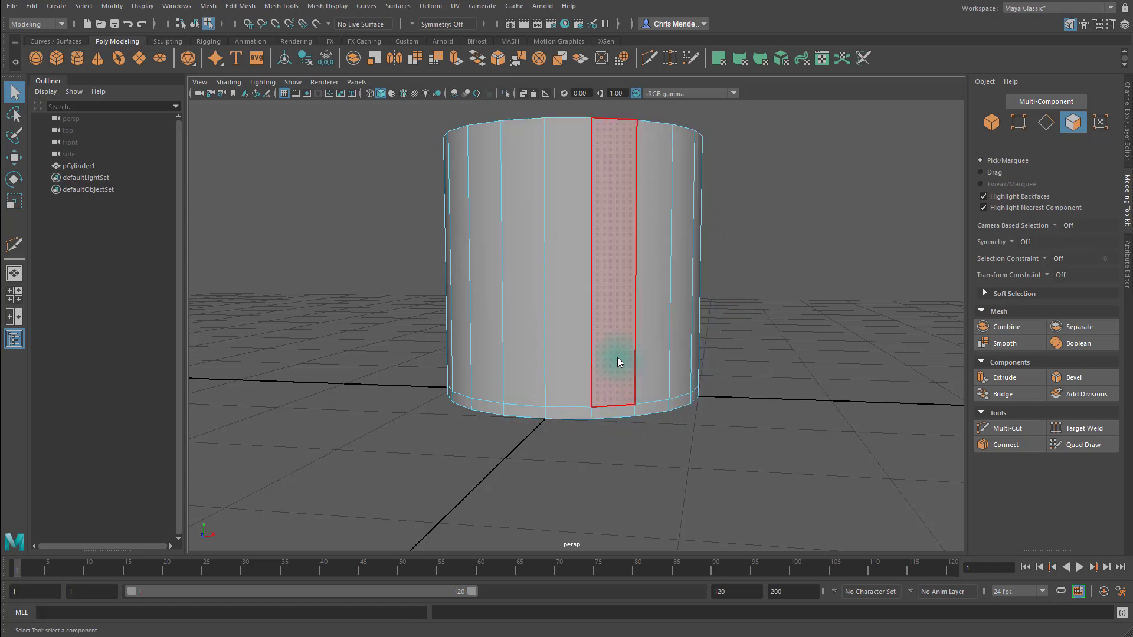
right_click_drag(617, 358, 610, 413)
double_click(653, 412, "shift")
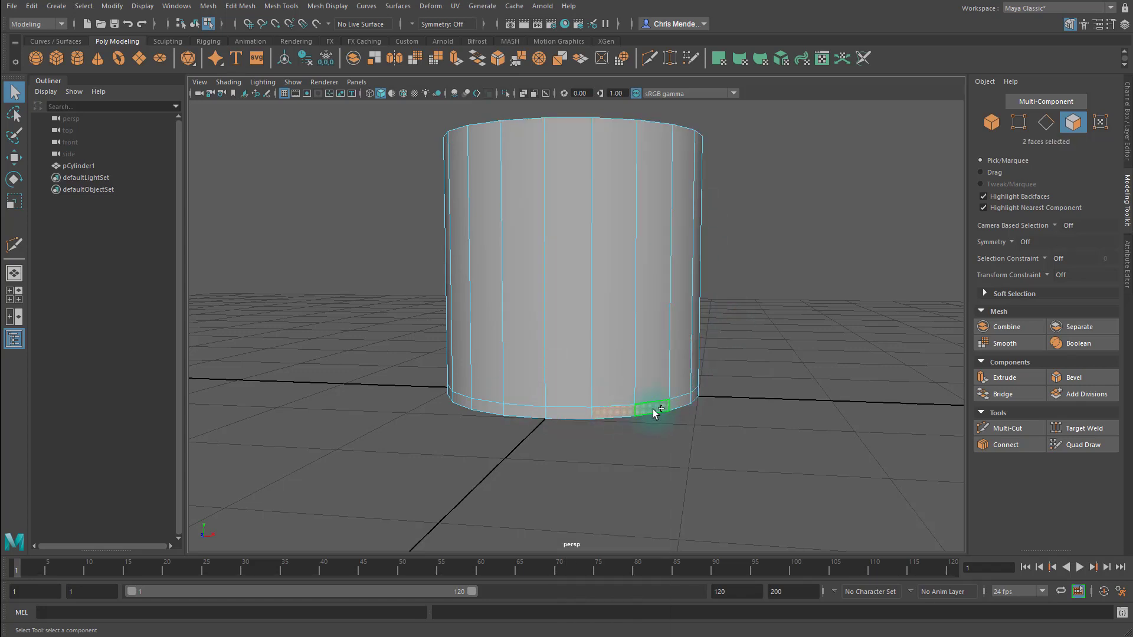
left_click_drag(653, 409, 625, 432, "alt")
left_click(571, 431)
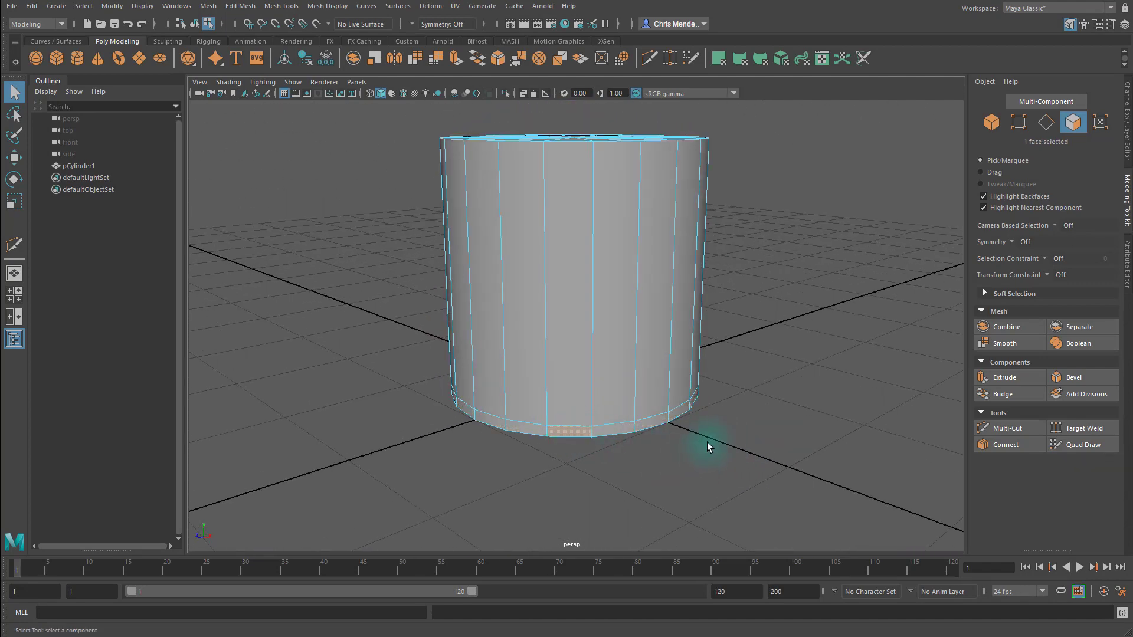
left_click_drag(706, 441, 685, 449, "alt")
left_click(647, 467)
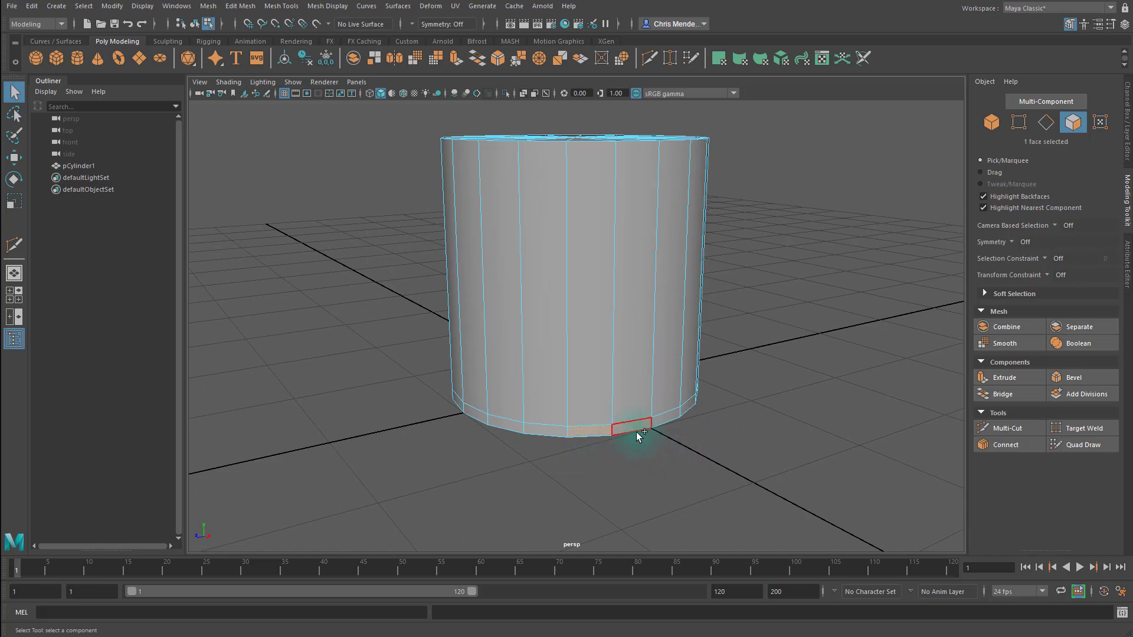
mouse_move(714, 466)
left_mouse_down("alt")
mouse_move(720, 430)
mouse_move(798, 407)
mouse_move(756, 420)
mouse_move(725, 455)
left_mouse_up("alt")
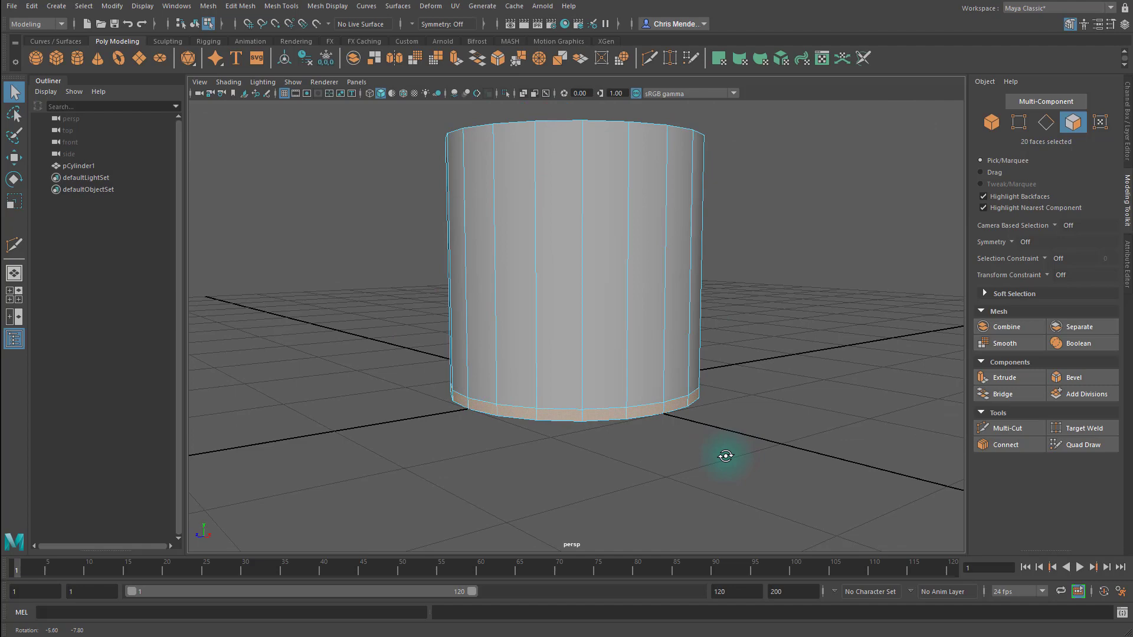
Step: Select the full ring of tall side faces above the edge loop instead
double_click(625, 334)
left_click_drag(711, 354, 607, 388, "alt")
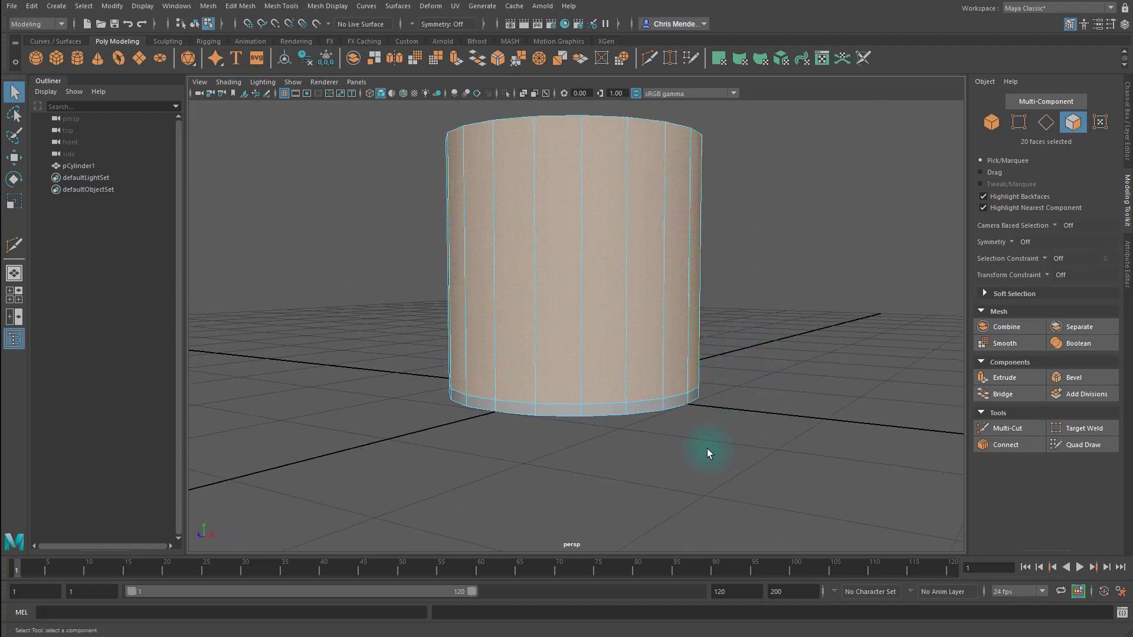
left_click_drag(707, 450, 677, 433, "alt")
double_click(607, 375, "shift")
left_click_drag(745, 380, 601, 410, "alt")
Step: Select a single narrow face in the band below the edge loop
left_click(599, 403)
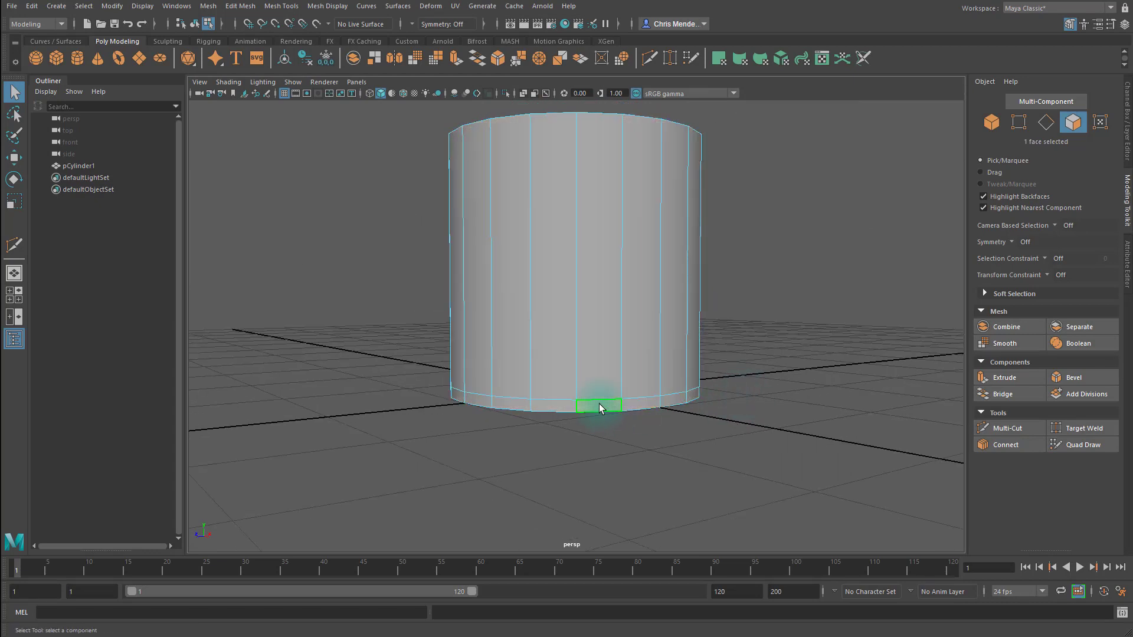
right_click(600, 405)
left_click(601, 479)
mouse_move(614, 422)
left_mouse_down("alt")
mouse_move(653, 445)
mouse_move(652, 409)
mouse_move(675, 422)
mouse_move(679, 396)
mouse_move(667, 387)
mouse_move(670, 440)
mouse_move(625, 424)
left_mouse_up("alt")
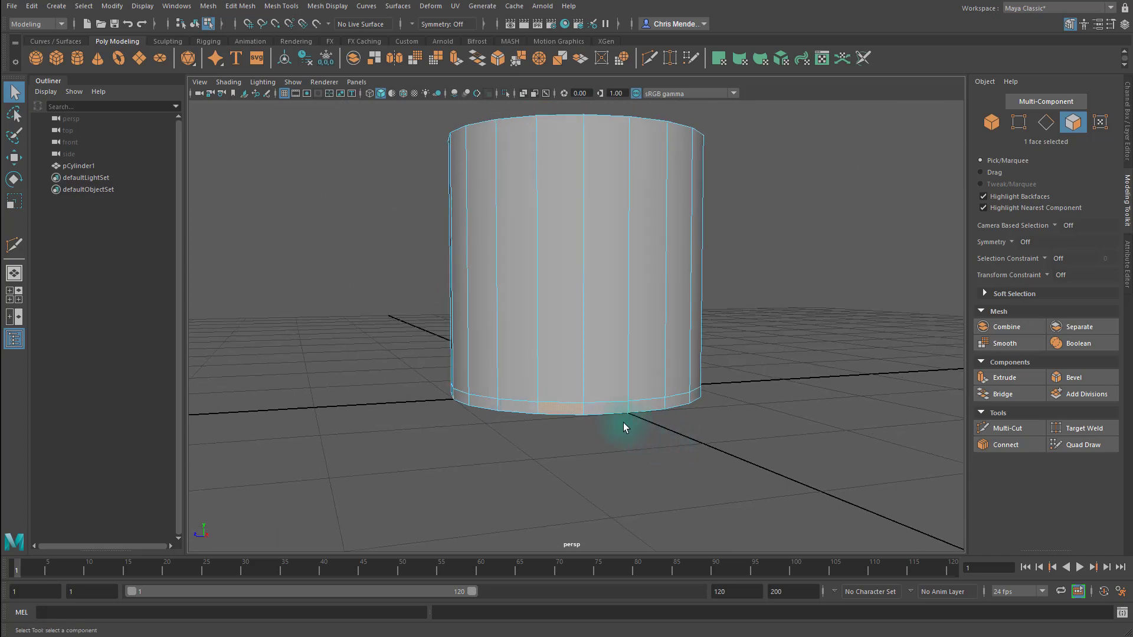
Step: Create a polygon cube and move it beside the cylinder to about Z 2.62, raising it to about Y 0.58
left_click(57, 62)
key("w")
left_click_drag(514, 375, 253, 374)
left_click_drag(319, 329, 313, 268)
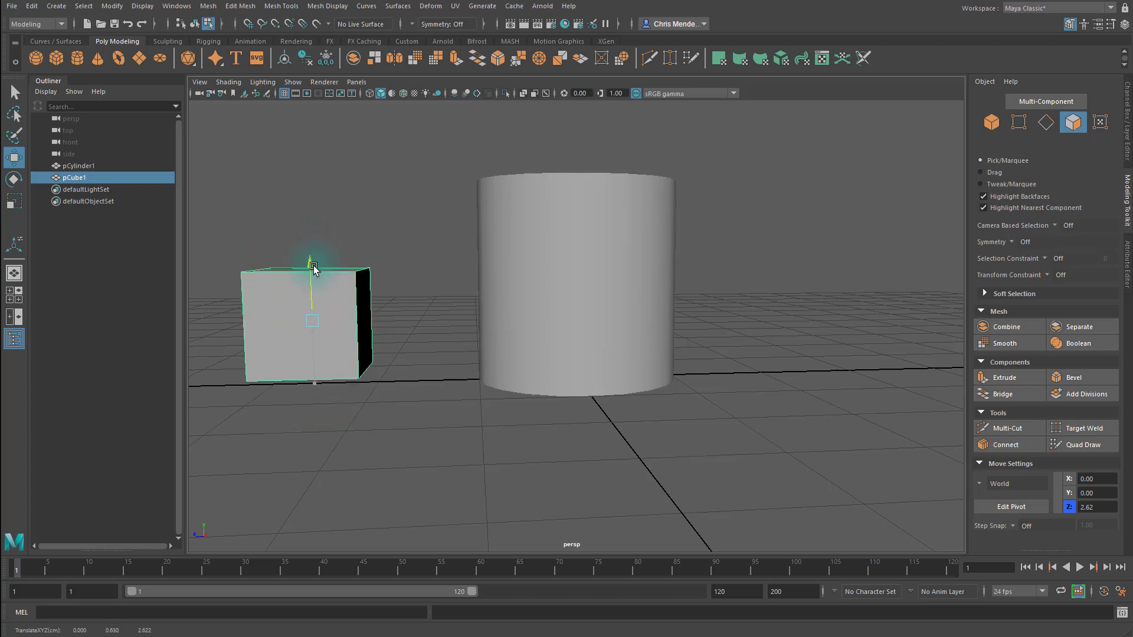
Step: Switch the cube to face selection and select only its side face in the positive X direction
key("f")
left_click_drag(501, 366, 553, 373, "alt")
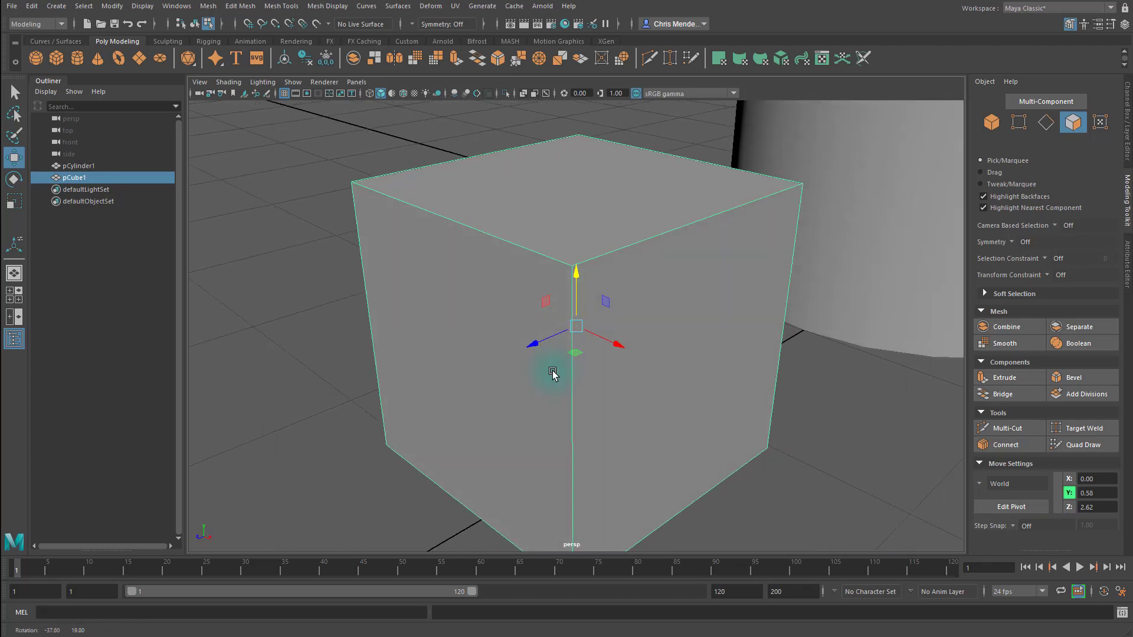
scroll(553, 372, "down", 10)
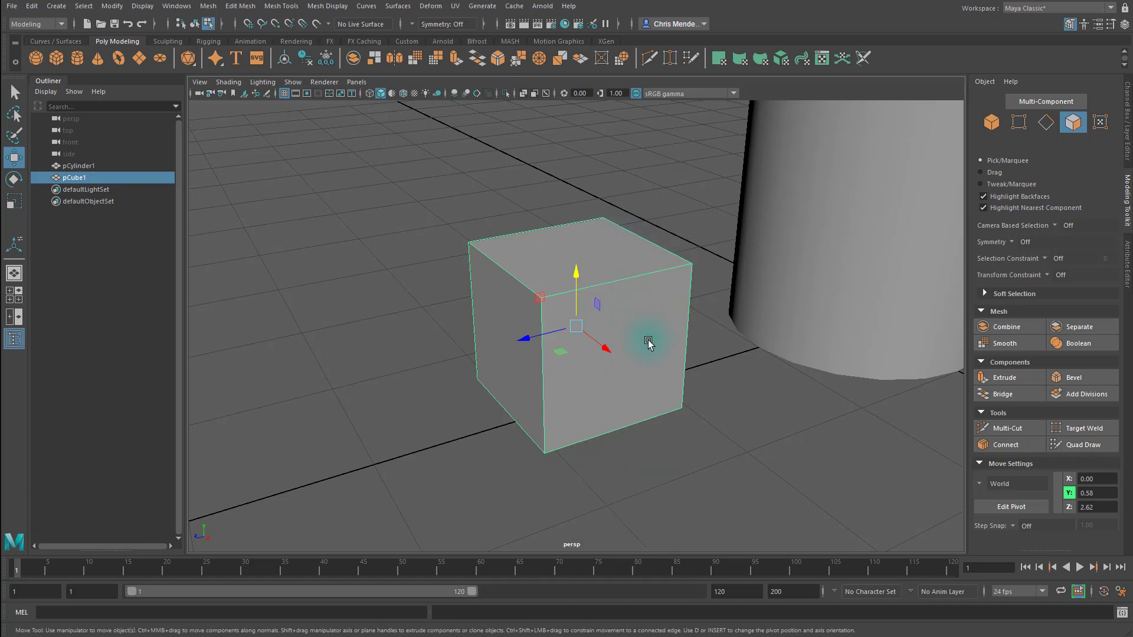
right_click_drag(618, 253, 612, 278)
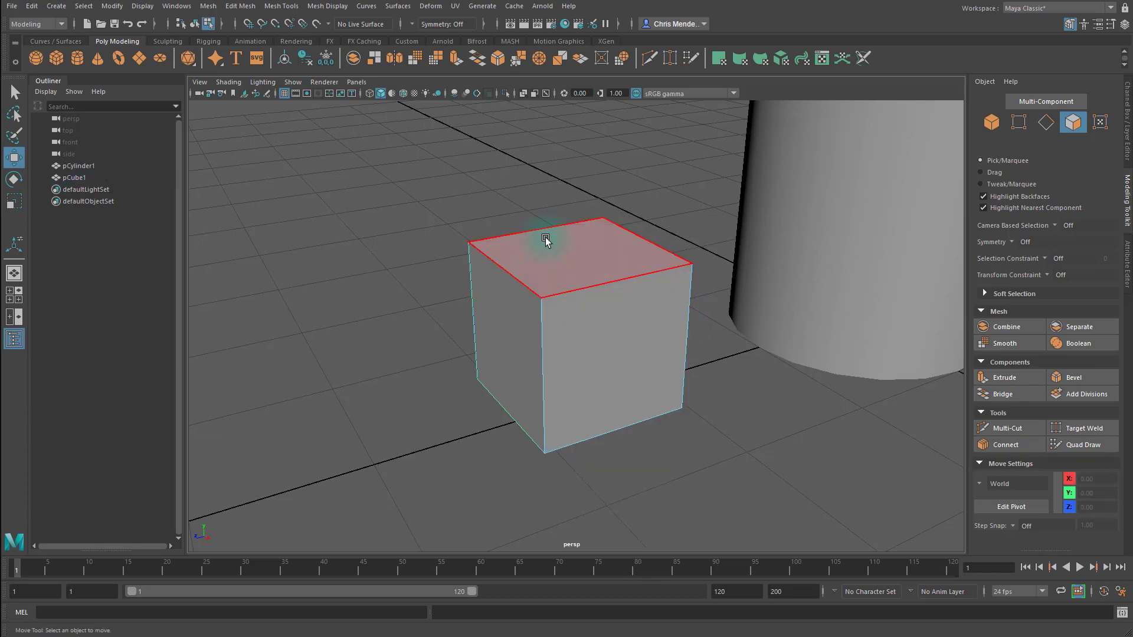
left_click_drag(614, 366, 626, 319, "alt")
left_click(631, 369)
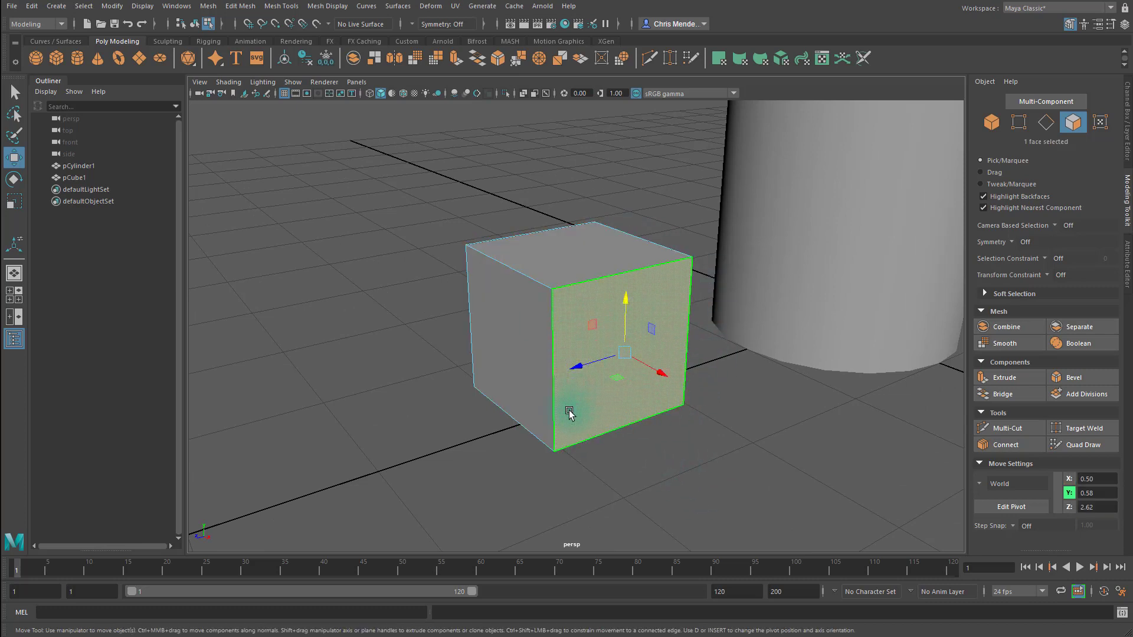
left_click(535, 354, "shift")
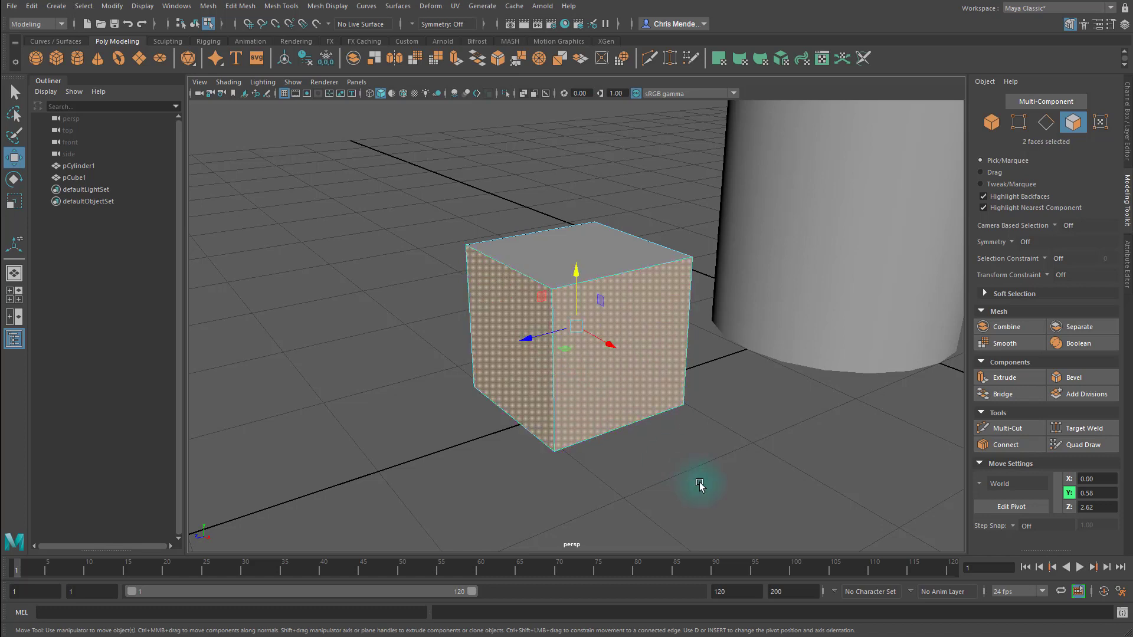
left_click(669, 339)
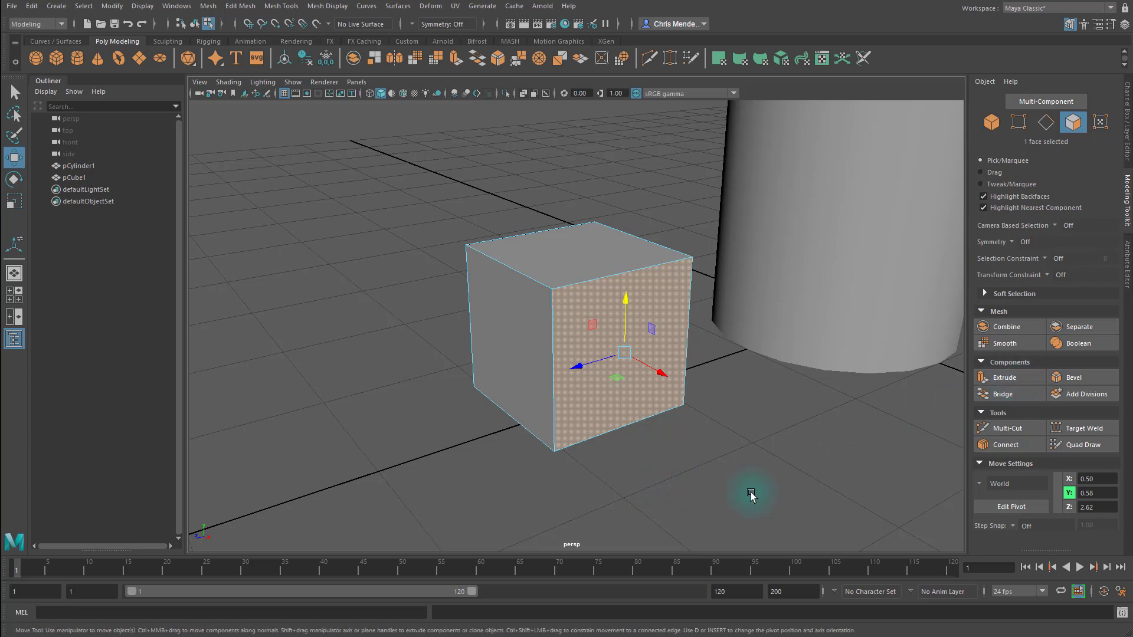
Step: Start an Extrude on the selected cube face and move the floating extrude settings closer to the cube
left_click(1026, 378)
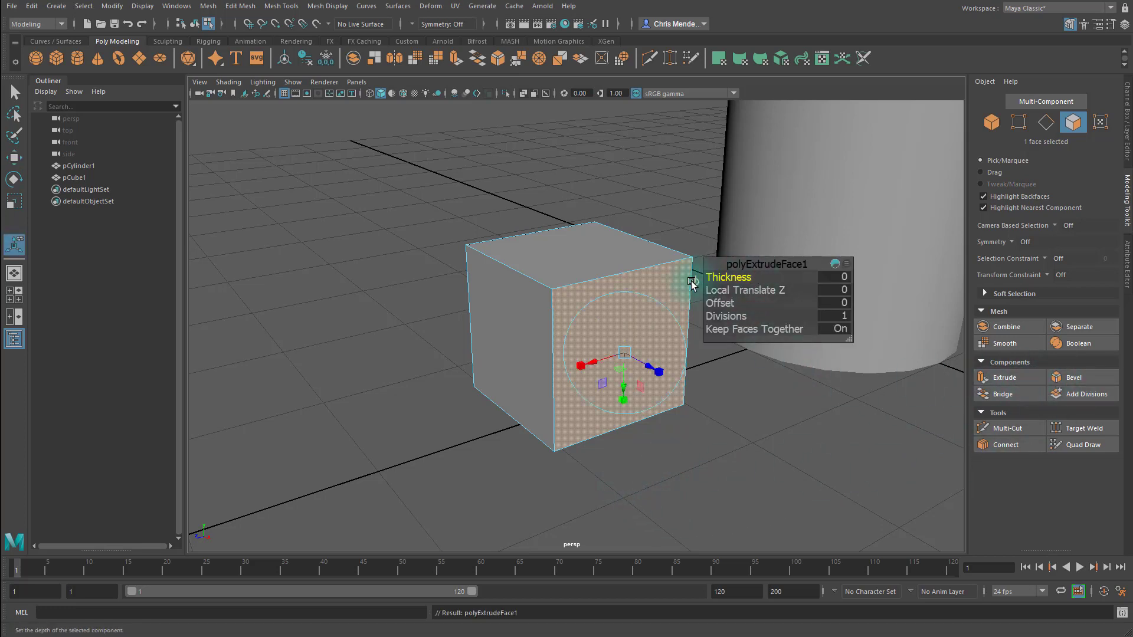
left_click_drag(760, 423, 696, 425, "alt")
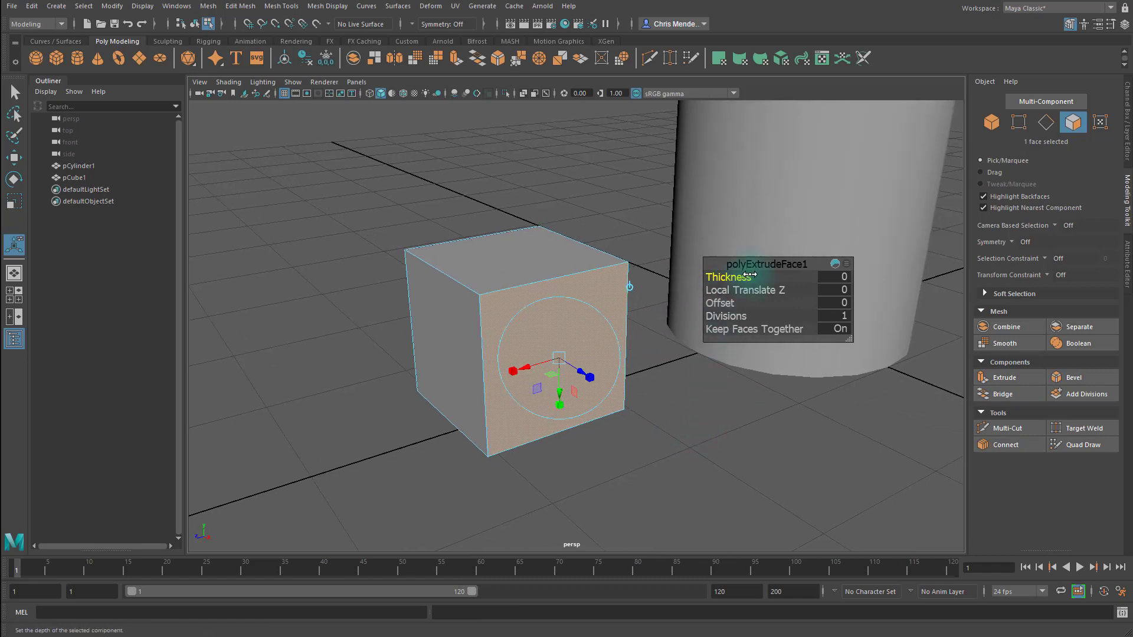
left_click_drag(755, 267, 719, 286)
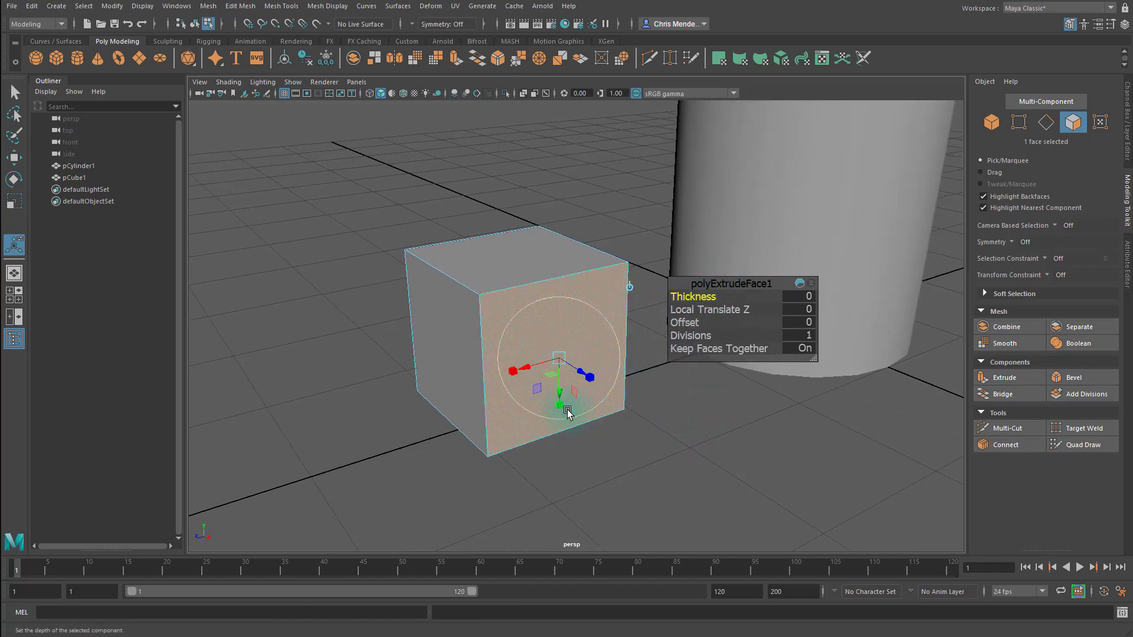
left_click_drag(761, 282, 735, 306)
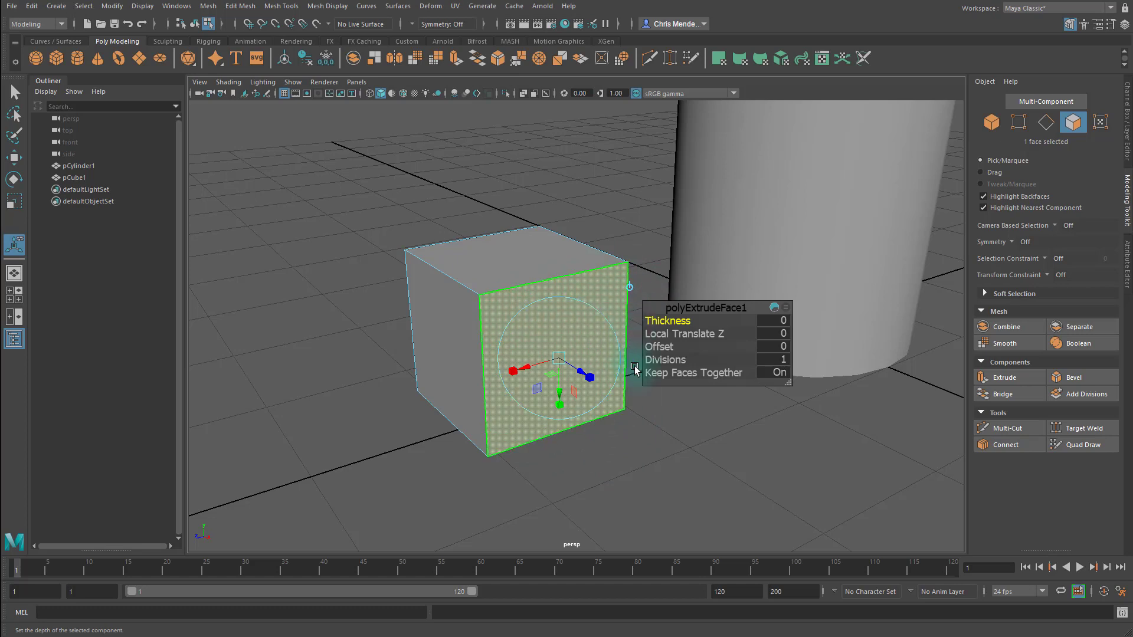
Step: Try extruding the cube's face with a thickness of 0.6, inspect the shape, and undo the extrusion
left_click_drag(632, 470, 679, 480, "alt")
middle_click_drag(723, 453, 637, 451, "alt")
right_click_drag(637, 451, 676, 348, "alt")
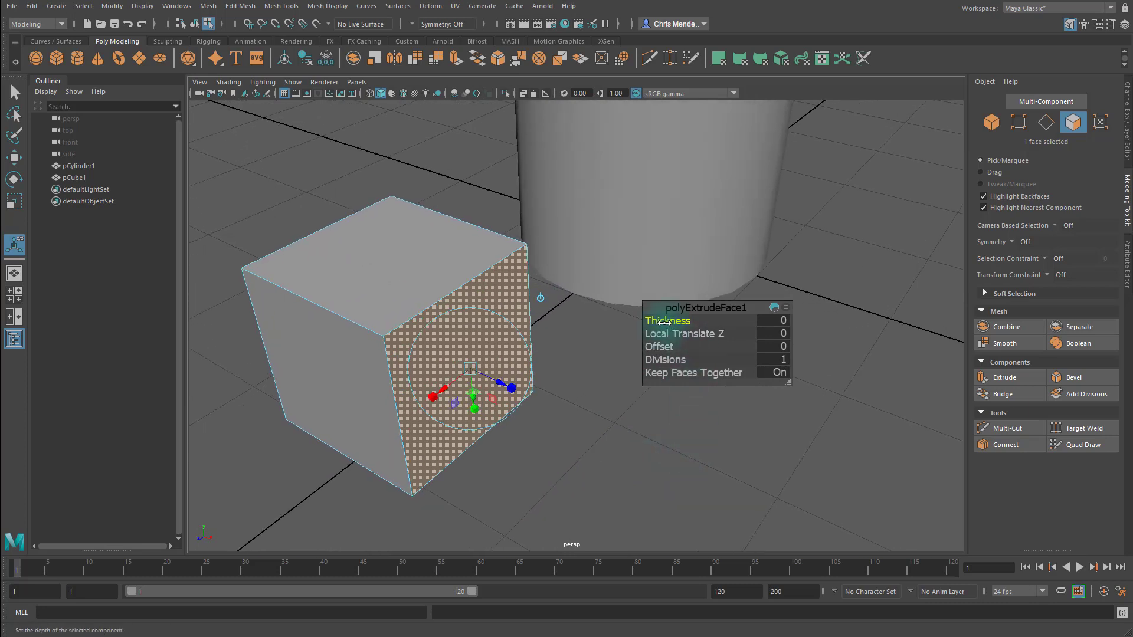
left_click_drag(659, 322, 671, 322)
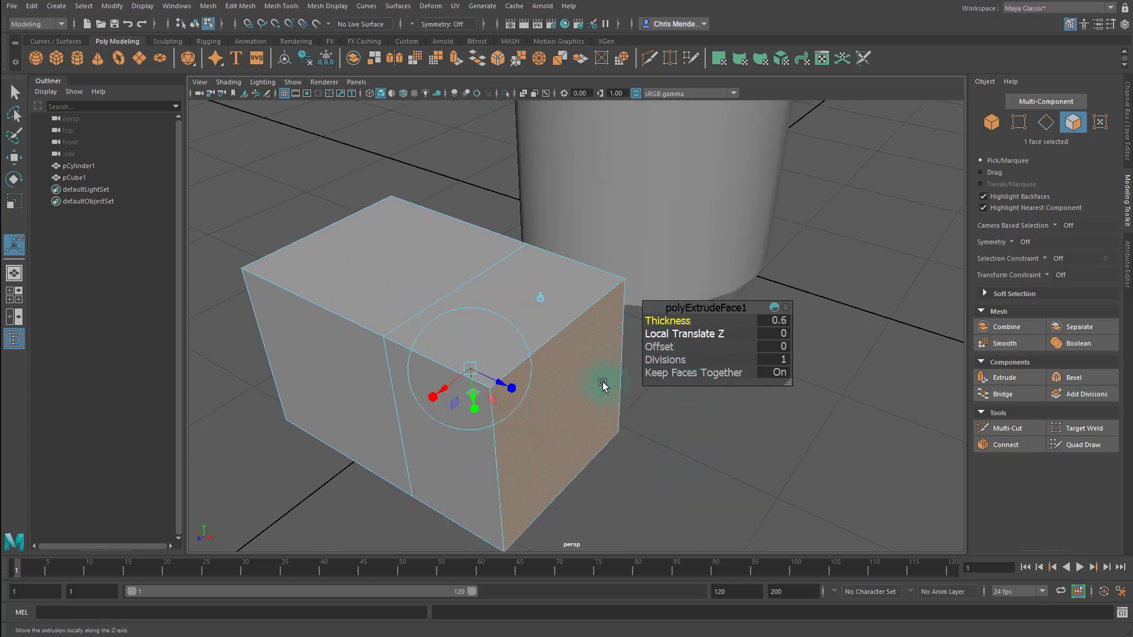
left_click_drag(598, 384, 597, 346, "alt")
left_click_drag(567, 472, 453, 324, "alt")
left_click_drag(571, 324, 541, 283, "alt")
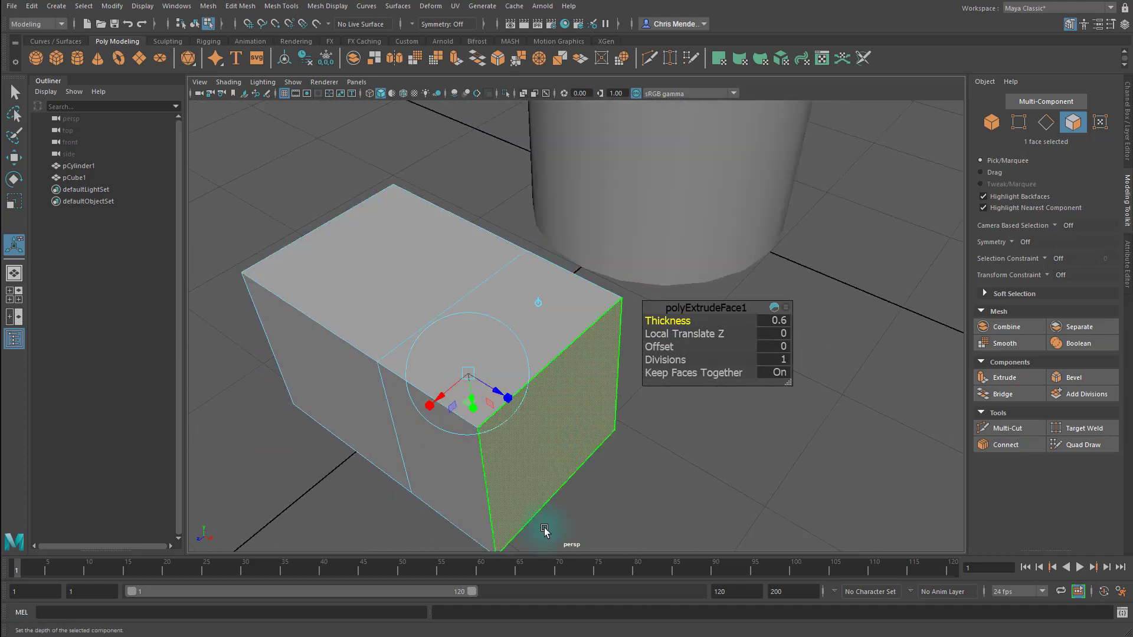
left_click_drag(554, 439, 553, 381, "alt")
key("ctrl+z")
key("ctrl+z")
key("ctrl+z")
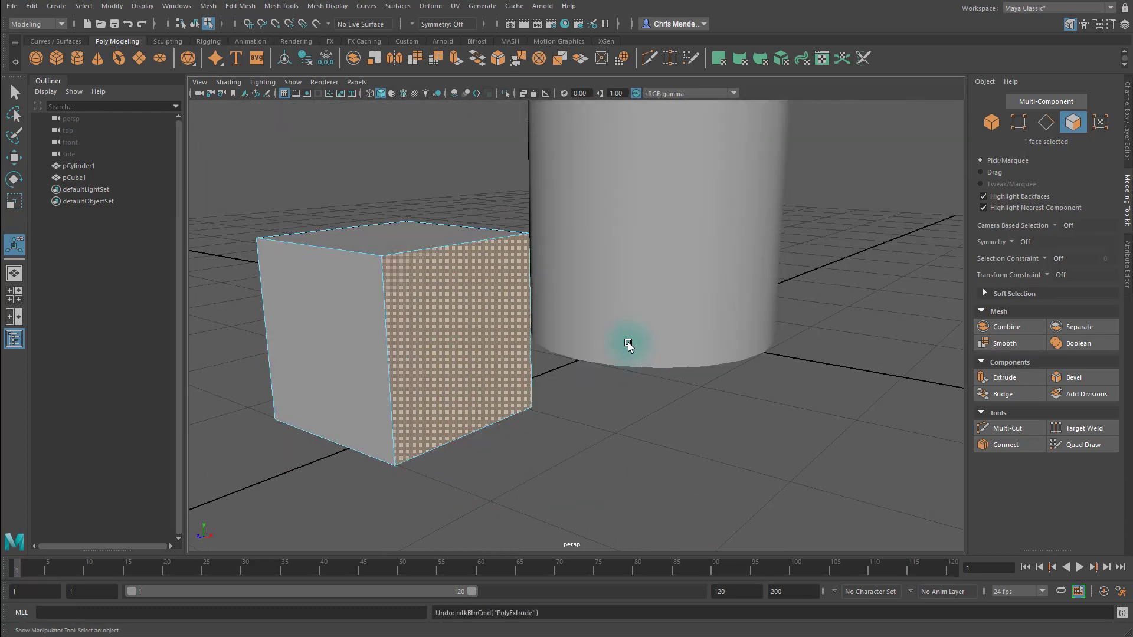
Step: Add the adjacent side face to the selection and extrude both faces with a thickness of 0.3
left_click(346, 328, "shift")
left_click_drag(347, 328, 604, 394, "alt")
key("ctrl+e")
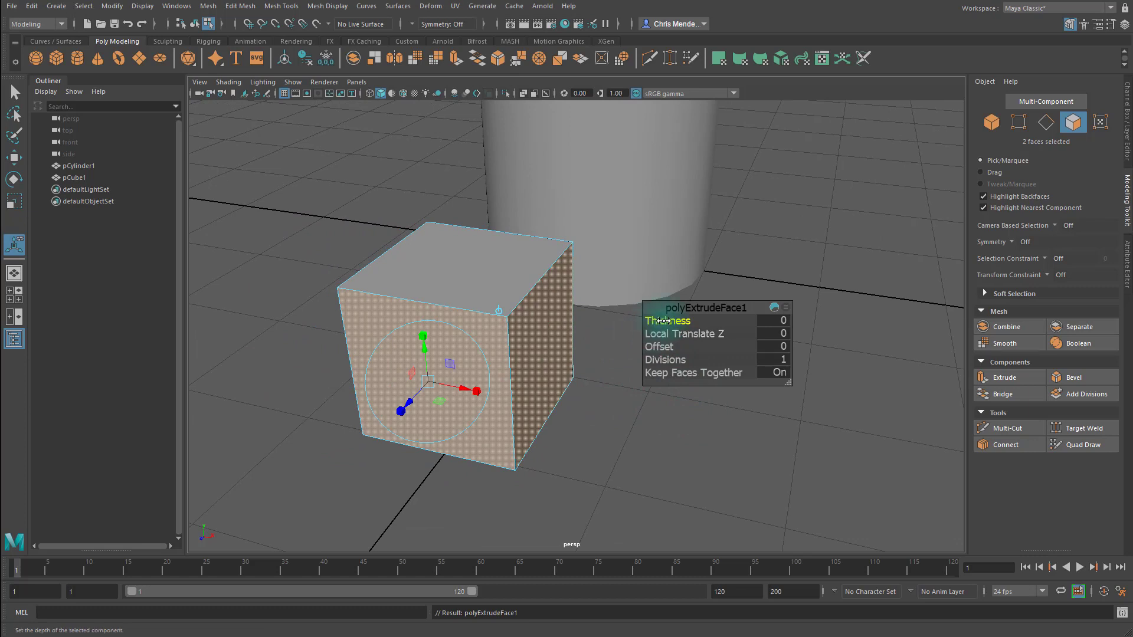
left_click_drag(664, 321, 664, 320)
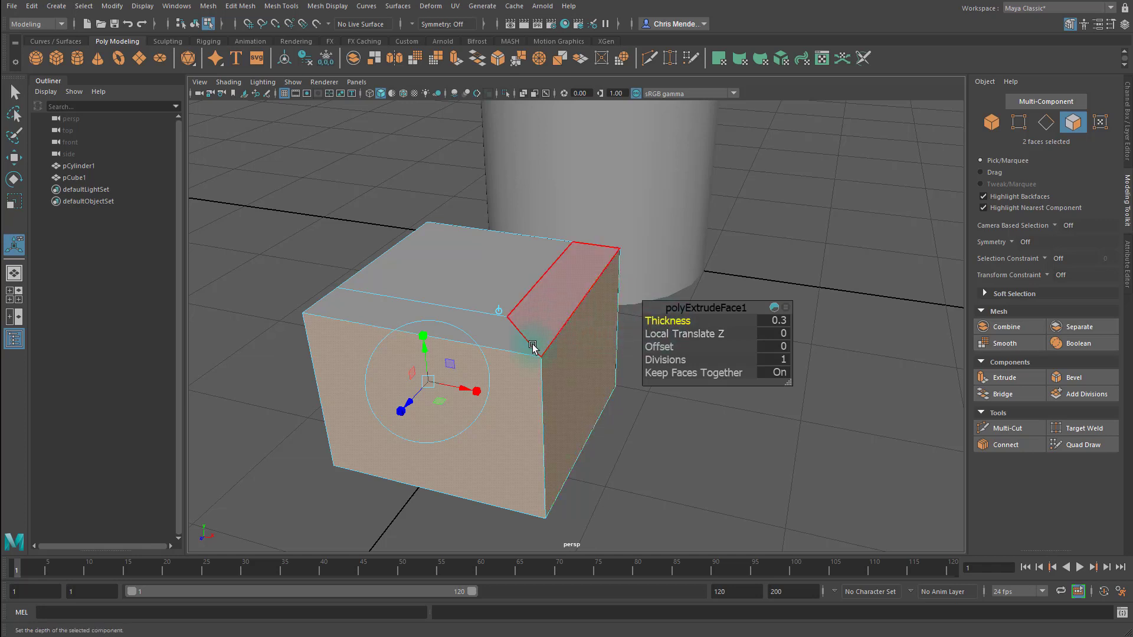
Step: Turn Keep Faces Together off for the two-face extrusion, compare the shape from above and below, and turn the option back on
left_click_drag(561, 429, 574, 304, "alt")
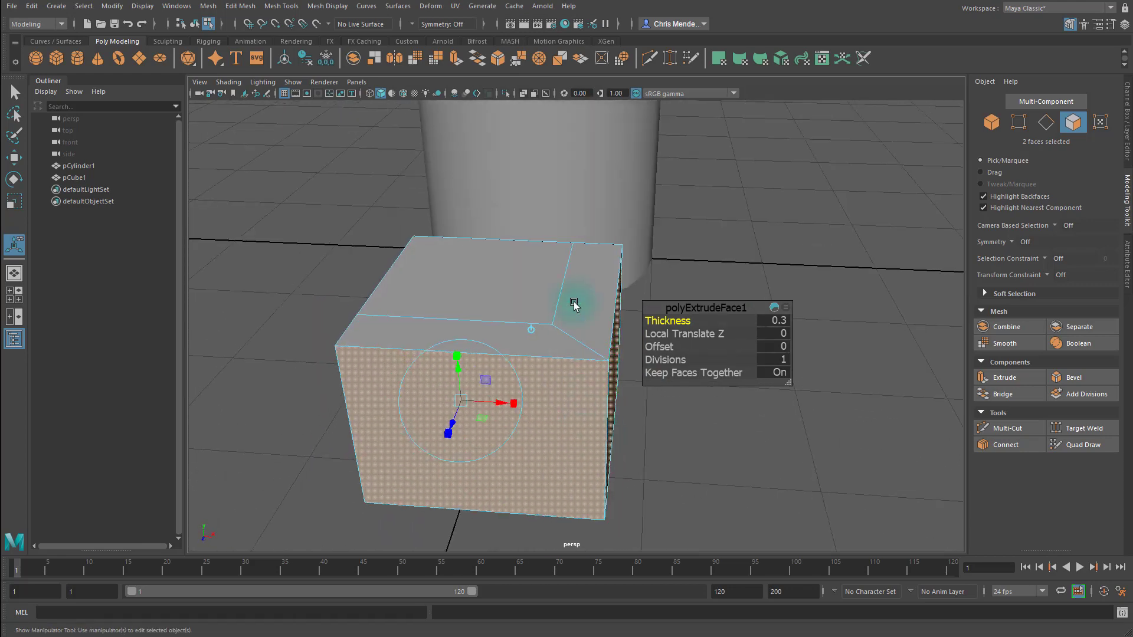
left_click_drag(395, 495, 567, 396, "alt")
left_click_drag(581, 420, 538, 319, "alt")
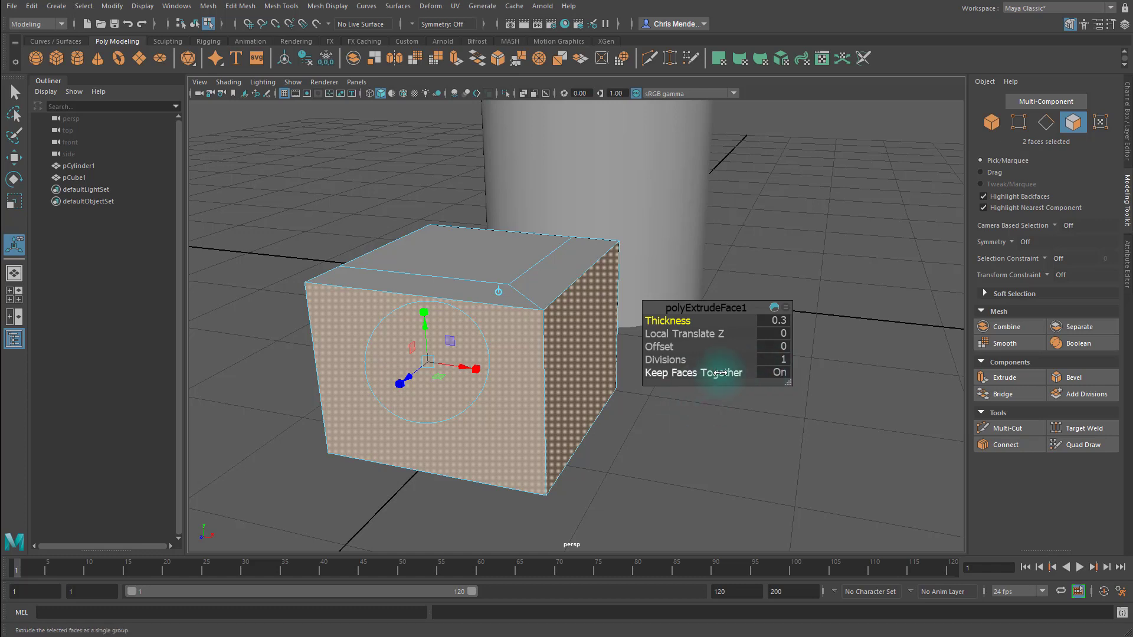
left_click_drag(720, 373, 704, 373)
left_click_drag(647, 457, 620, 448, "alt")
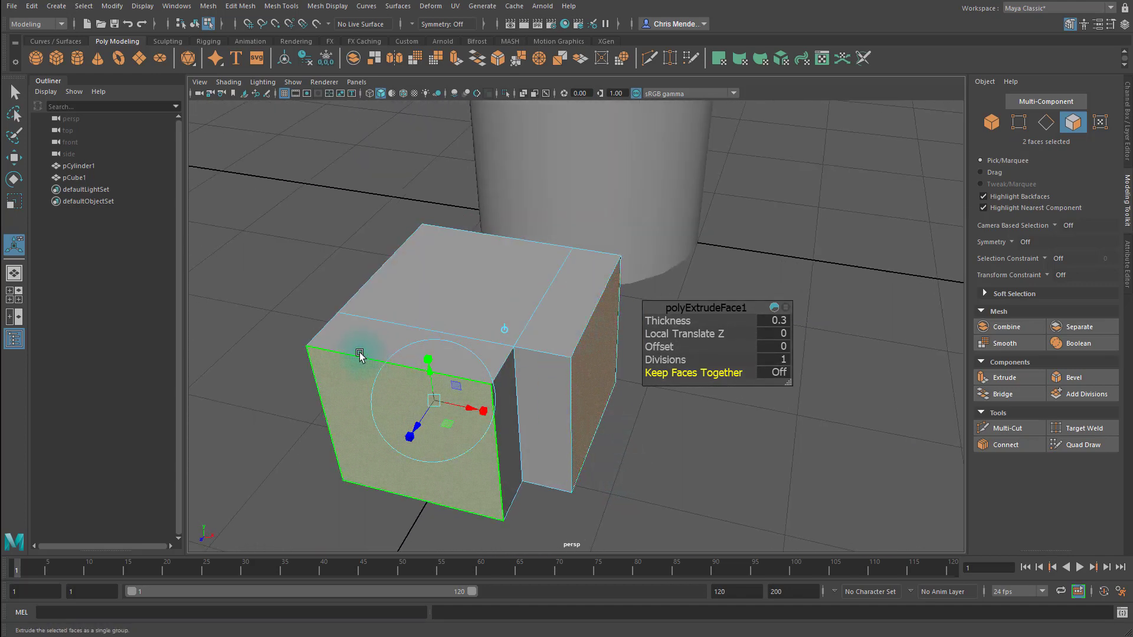
left_click_drag(621, 440, 514, 285, "alt")
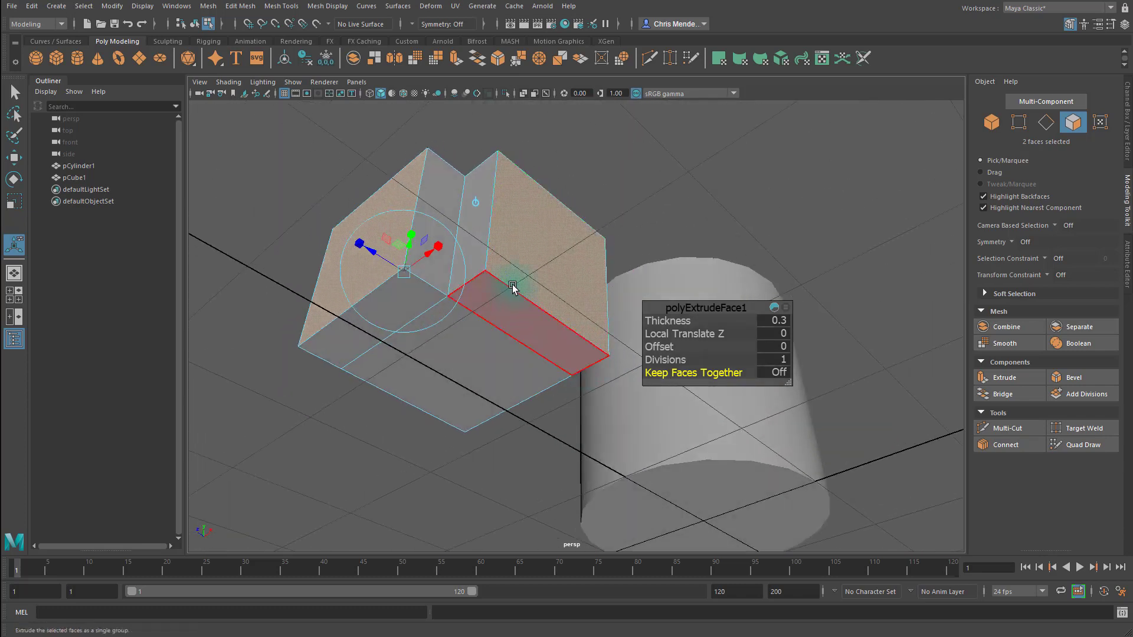
left_click_drag(536, 324, 639, 423, "alt")
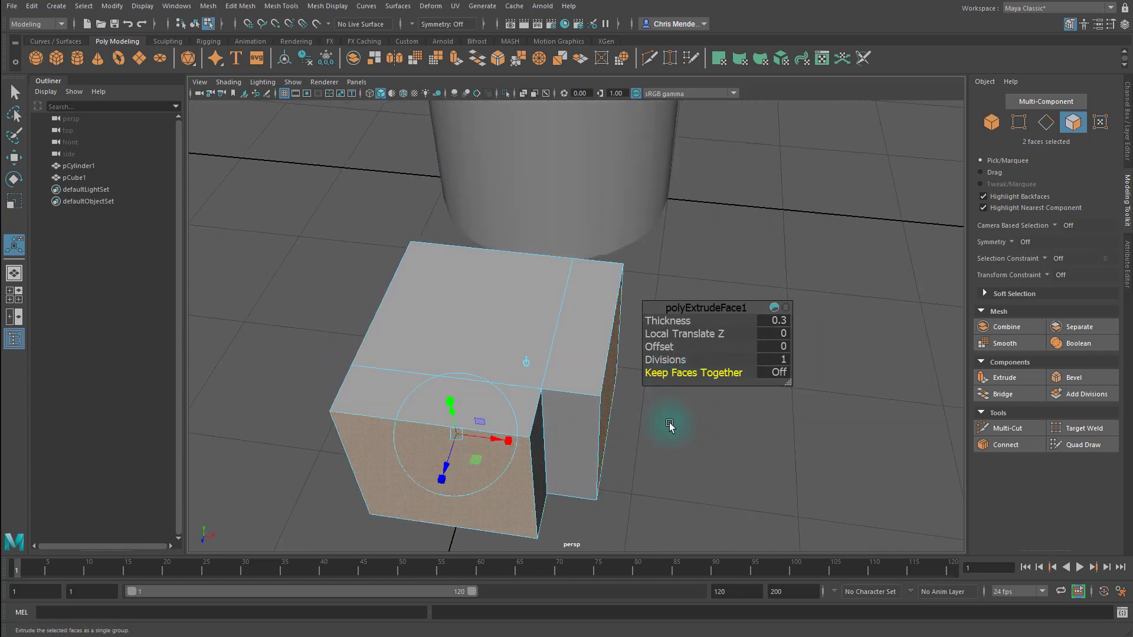
left_click_drag(700, 372, 775, 373)
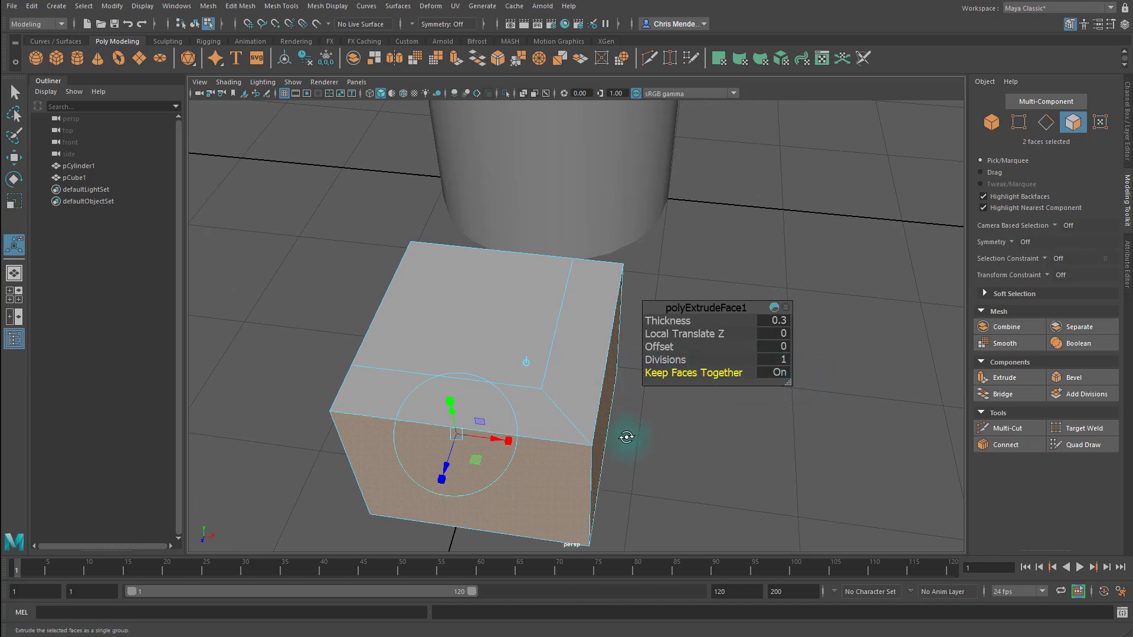
Step: Select the cube's large inner top face, the one bordered by the strips of the previous extrusion
left_click_drag(627, 437, 852, 435, "alt")
left_click(741, 293)
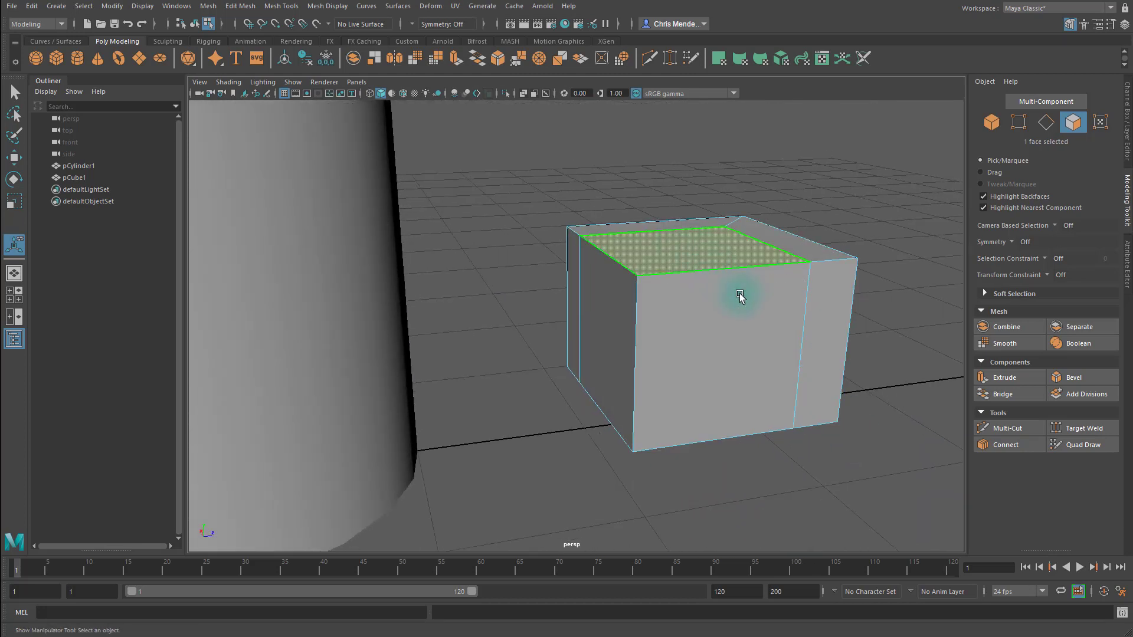
left_click_drag(740, 293, 700, 329, "alt")
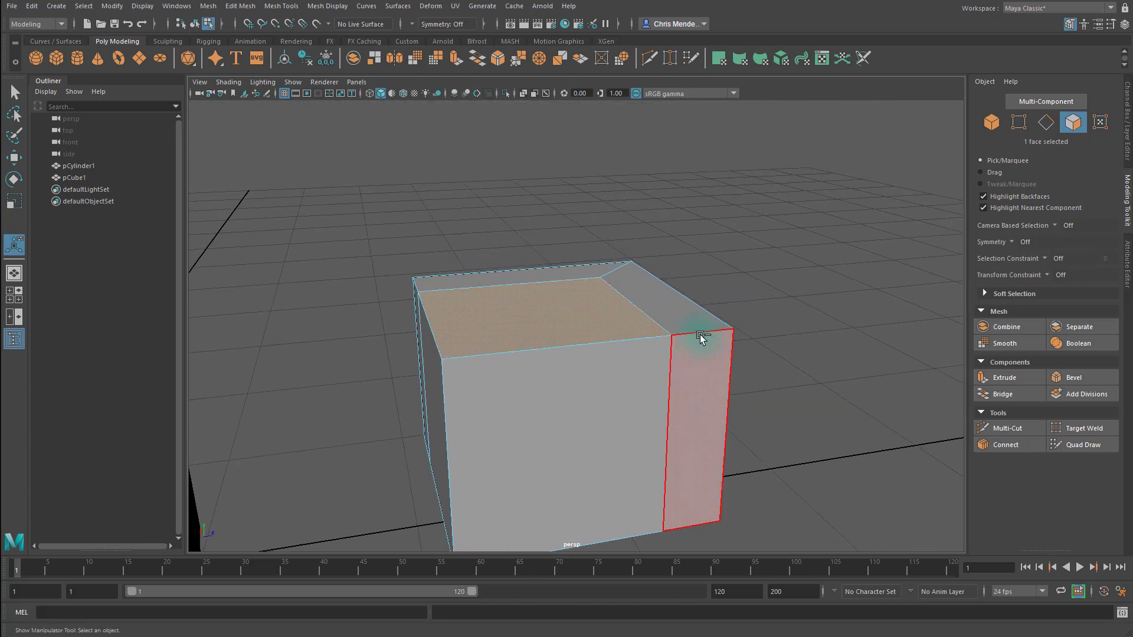
Step: Try extruding the large top face with a thickness of 0.1, raise it to 0.4, and undo the extrusion
key("ctrl+e")
left_click_drag(760, 246, 670, 310, "alt")
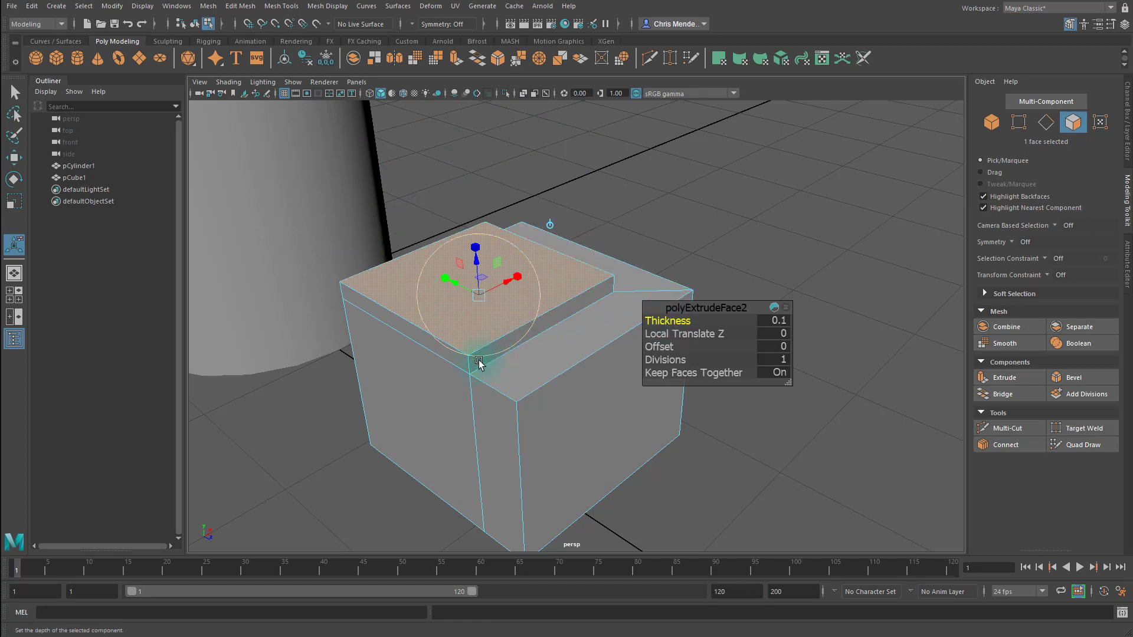
left_click_drag(587, 336, 560, 288, "alt")
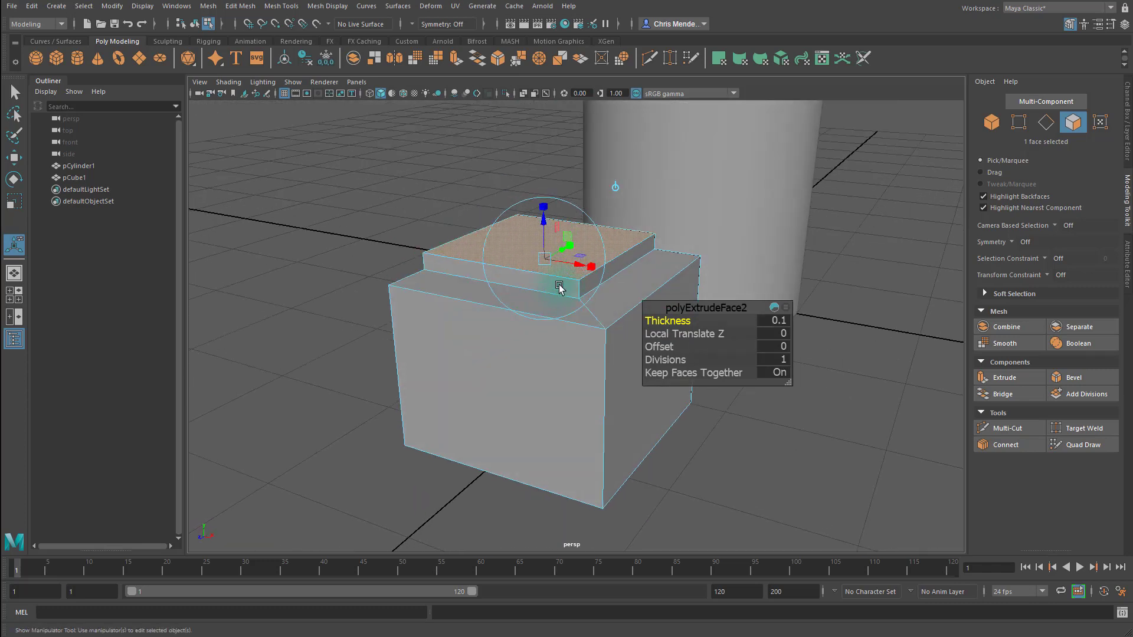
middle_click_drag(638, 237, 526, 308, "alt")
right_click_drag(527, 309, 631, 329, "alt")
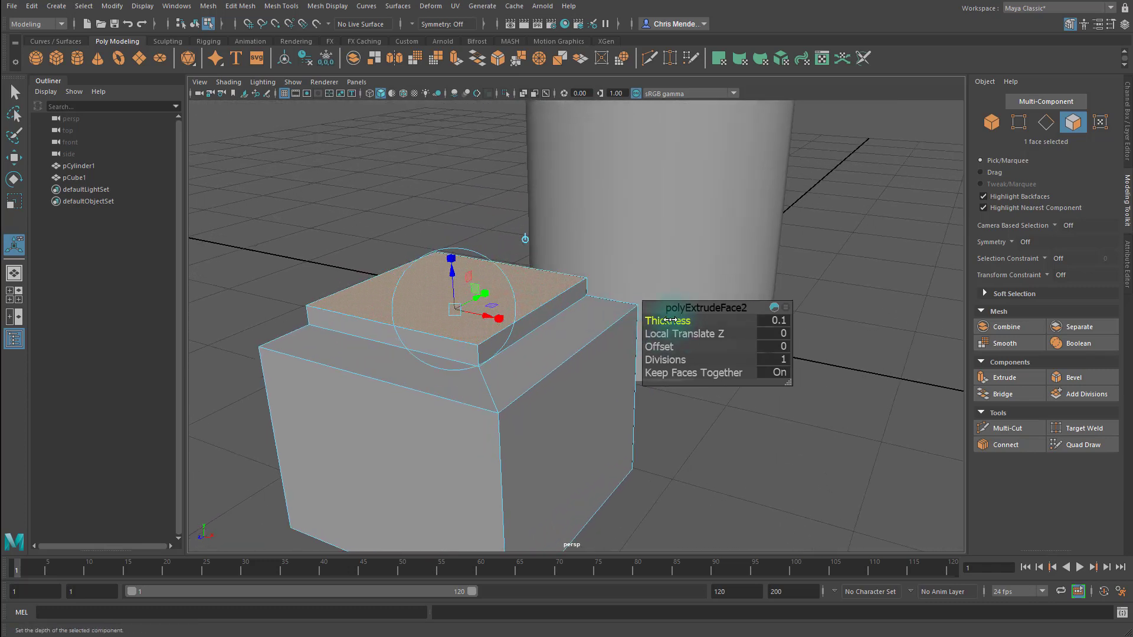
left_click_drag(665, 319, 670, 315)
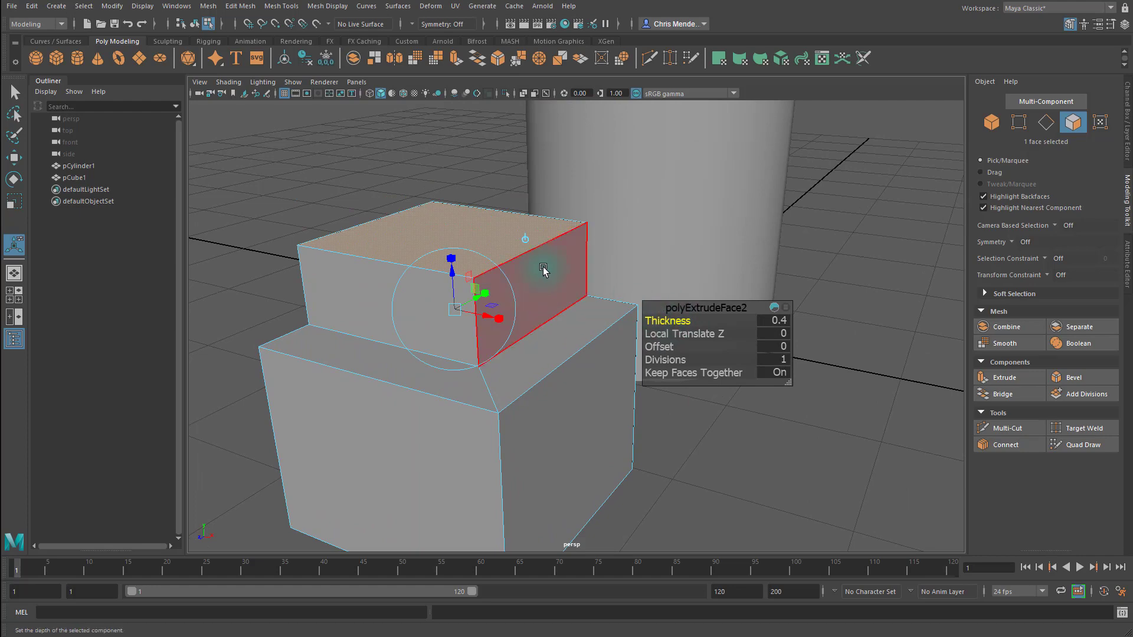
left_click_drag(543, 270, 556, 361, "alt")
key("ctrl+z")
key("ctrl+z")
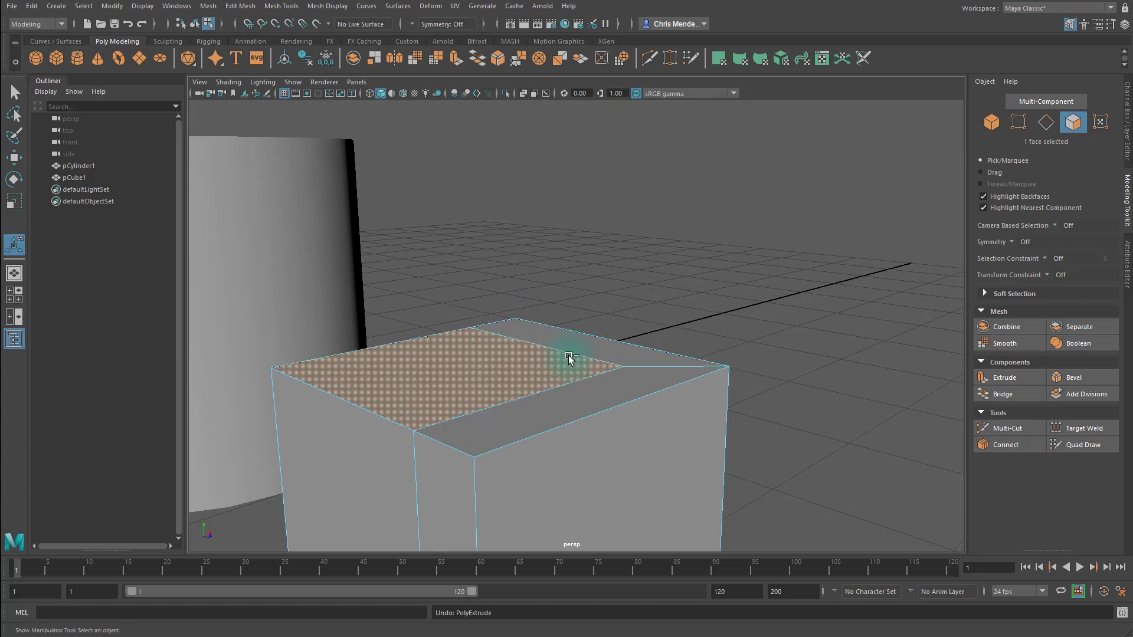
Step: Add the adjoining large side face to the selection and extrude both faces with a Local Translate Z of 0.7
left_click(356, 471, "shift")
key("ctrl+e")
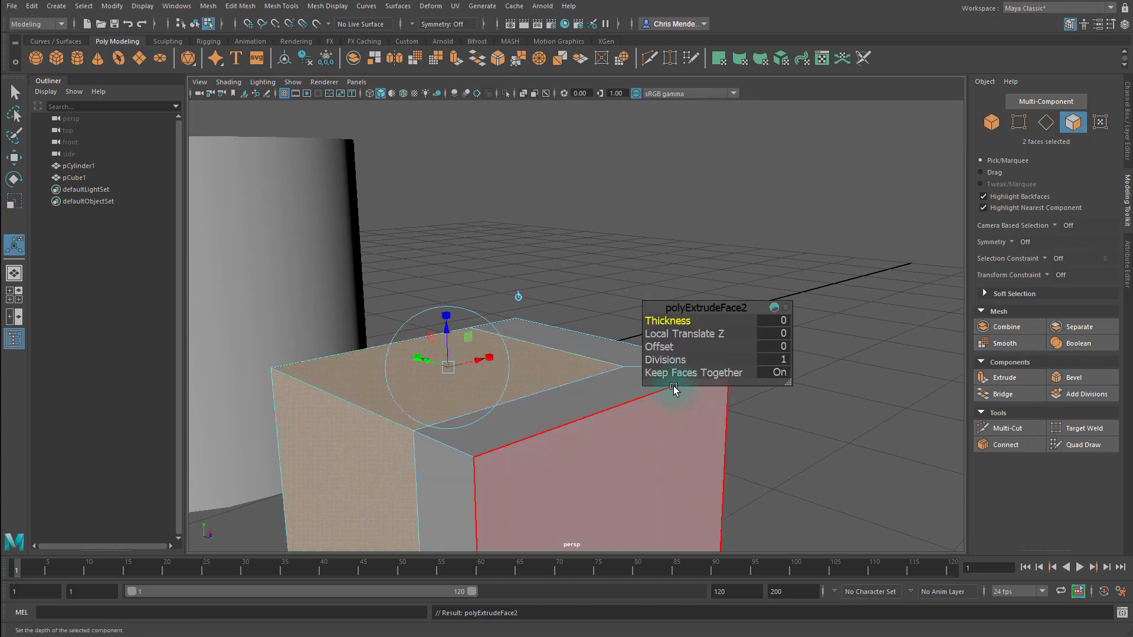
left_click_drag(677, 334, 682, 334)
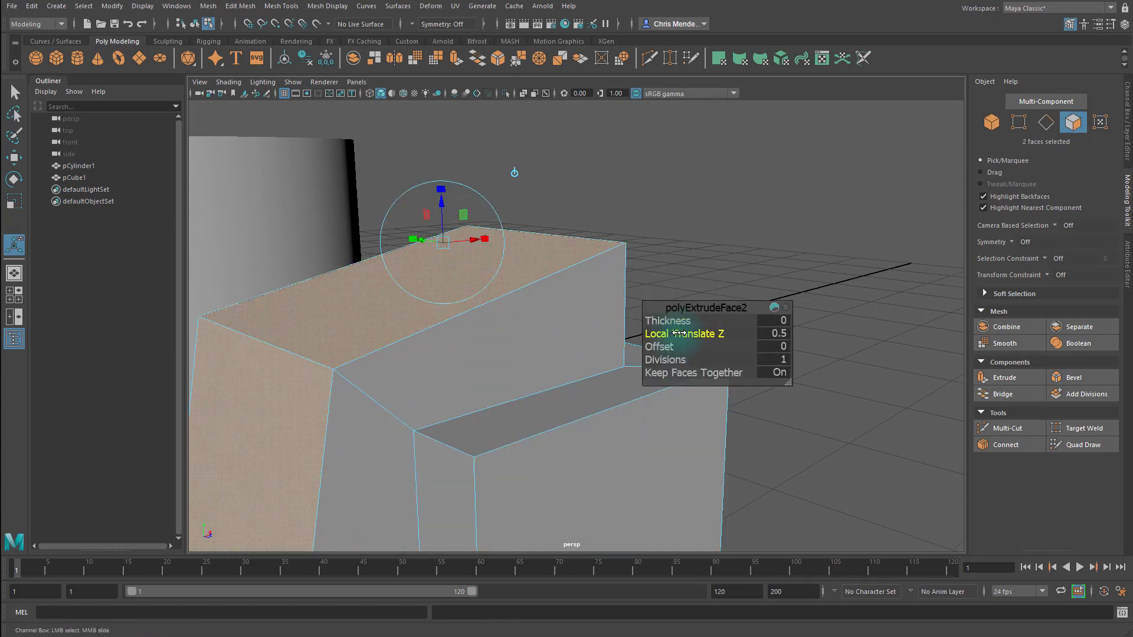
left_click_drag(596, 332, 593, 254, "alt")
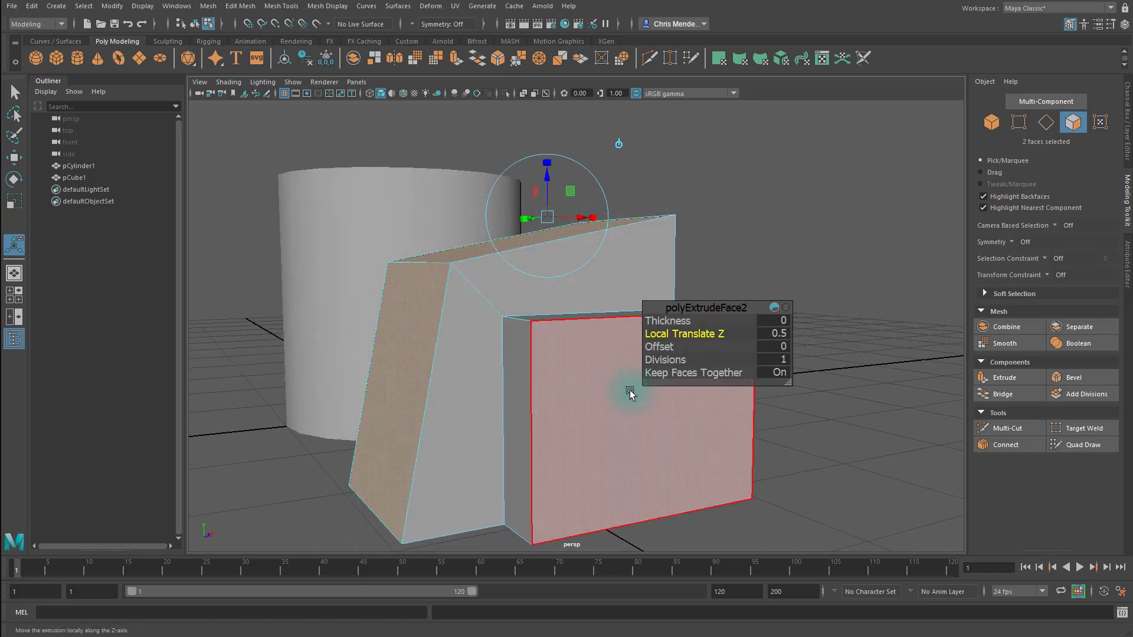
left_click_drag(551, 318, 688, 332, "alt")
left_click_drag(554, 297, 573, 287, "alt")
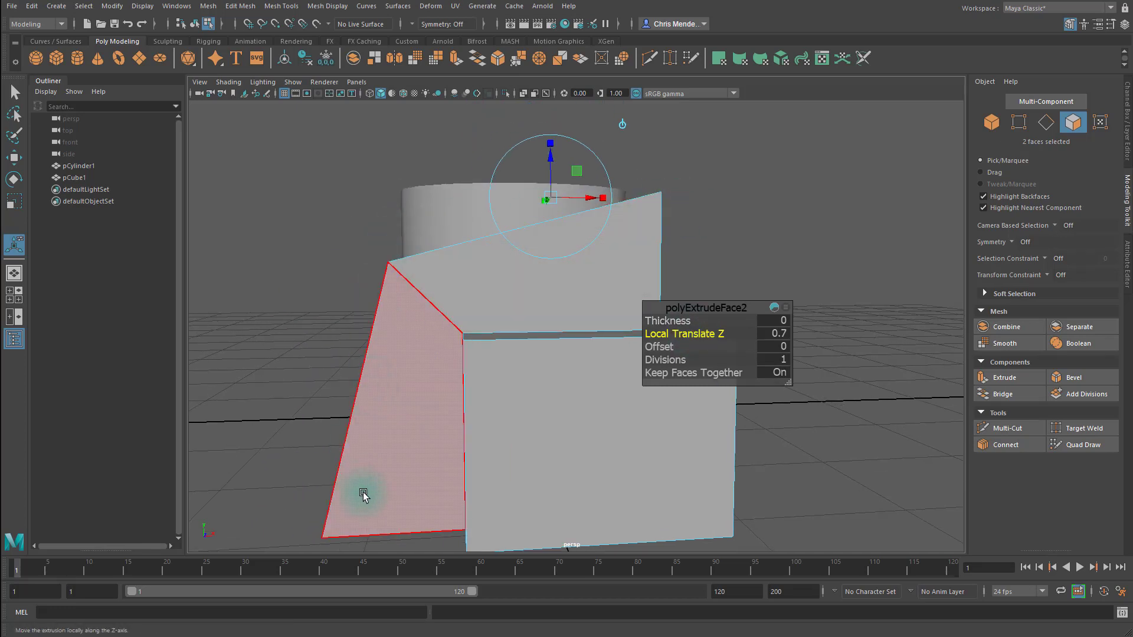
Step: Reset the two-face extrusion's Local Translate Z to 0 and give it a thickness of 0.3 instead
left_click(780, 334)
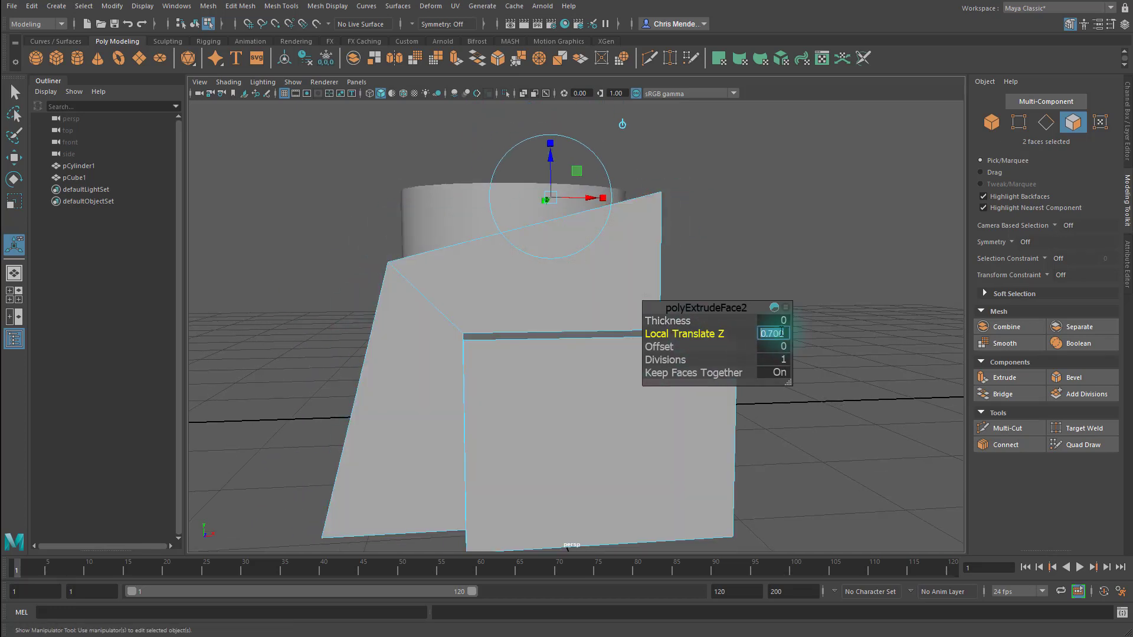
type("0")
key("Return")
mouse_move(688, 321)
left_mouse_down()
mouse_move(667, 322)
mouse_move(687, 321)
mouse_move(675, 317)
left_mouse_up()
mouse_move(489, 354)
left_mouse_down("alt")
mouse_move(576, 342)
mouse_move(501, 347)
left_mouse_up("alt")
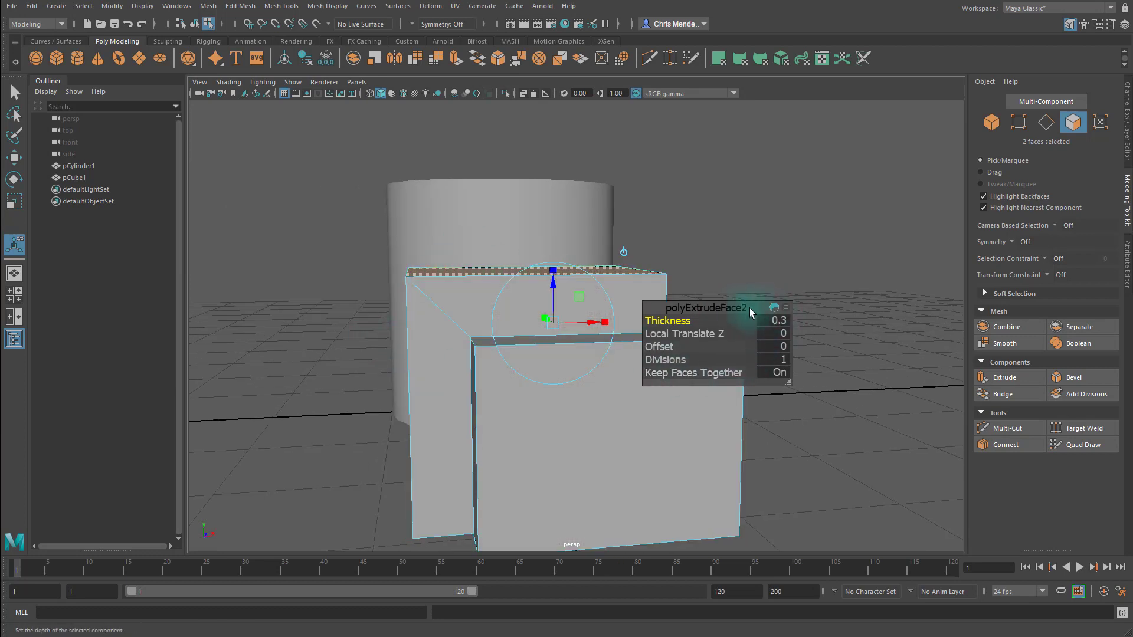
Step: Move the floating extrude settings aside, switch them to finer value increments, and adjust the thickness to 0.291
left_click_drag(749, 308, 784, 284)
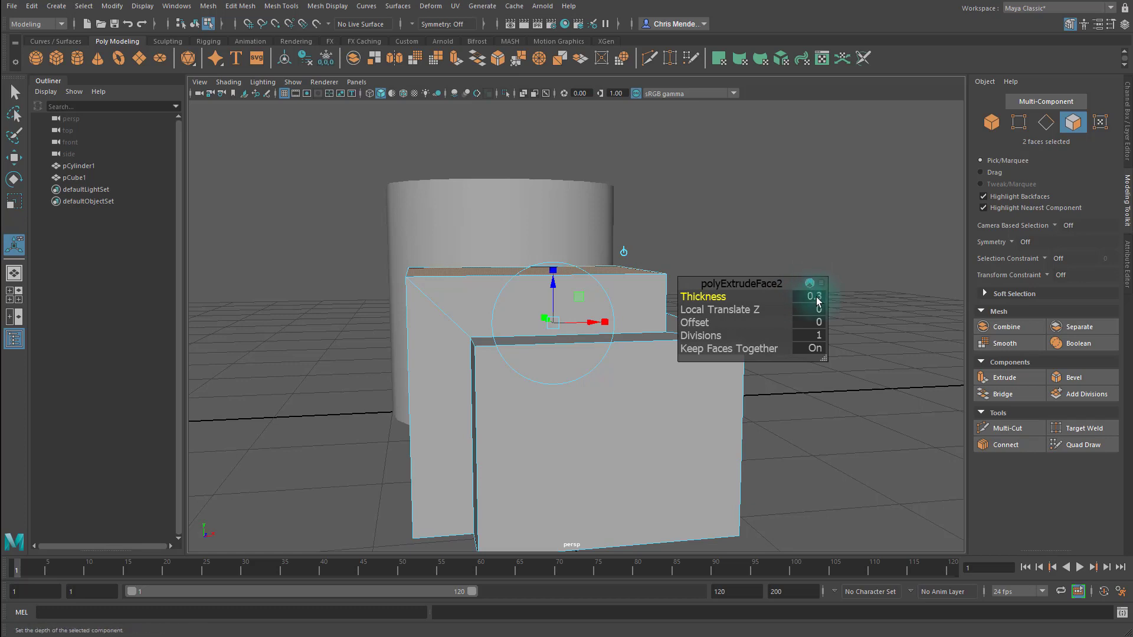
left_click(811, 286)
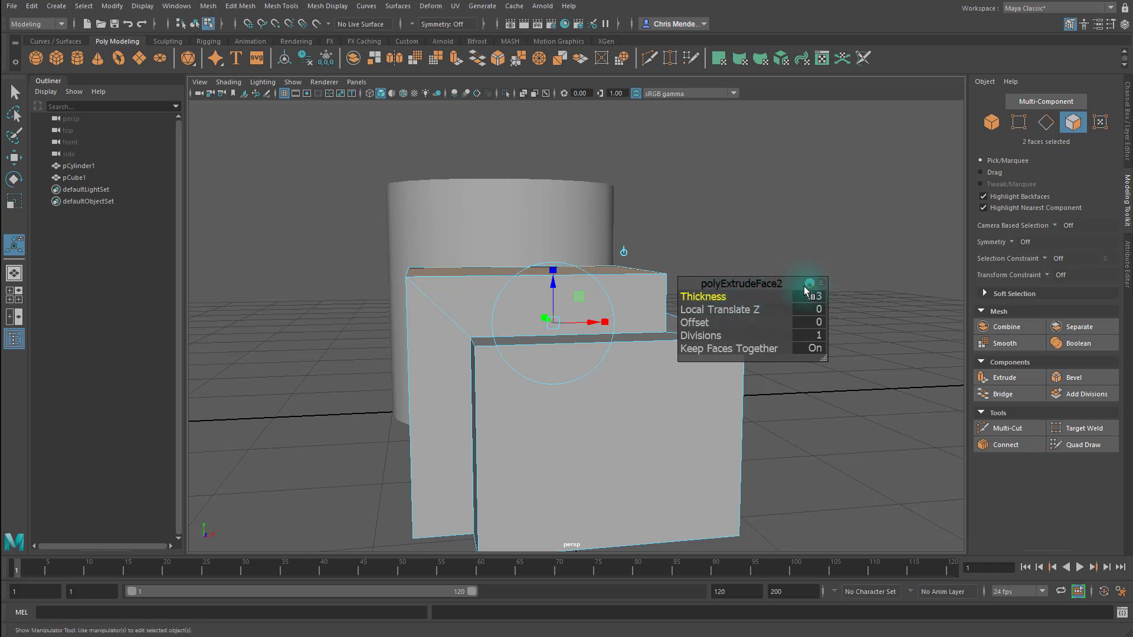
left_click_drag(715, 298, 710, 367)
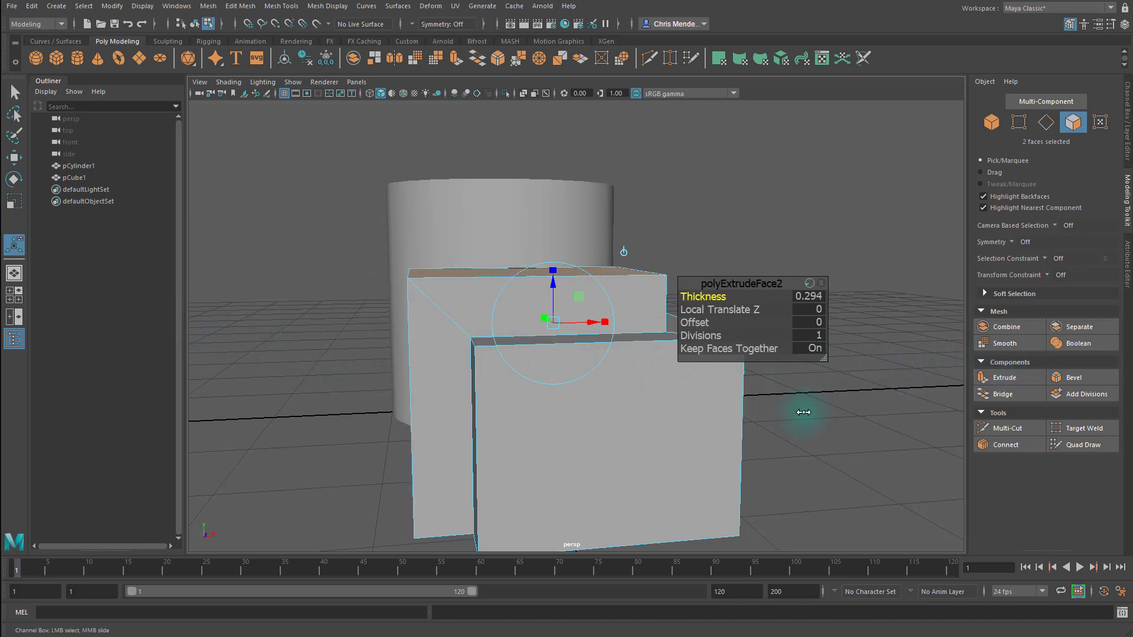
left_click_drag(804, 412, 723, 359)
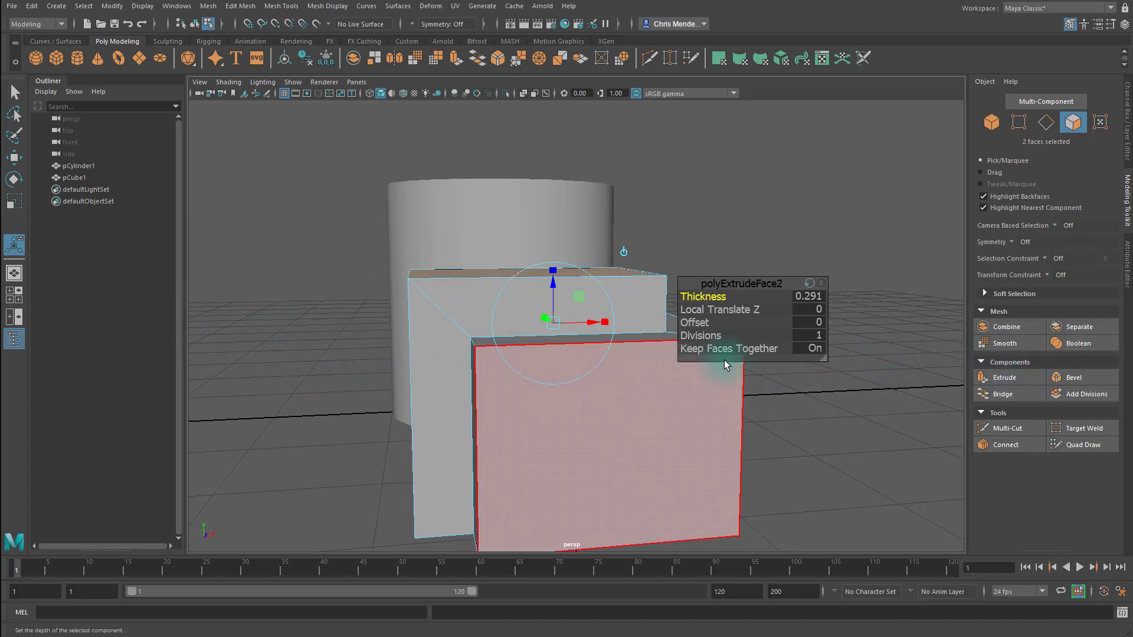
Step: Extrude the cube's large front face with an inward offset of 0.106 to form a border around it
left_click(605, 436)
left_click_drag(733, 496, 775, 517, "alt")
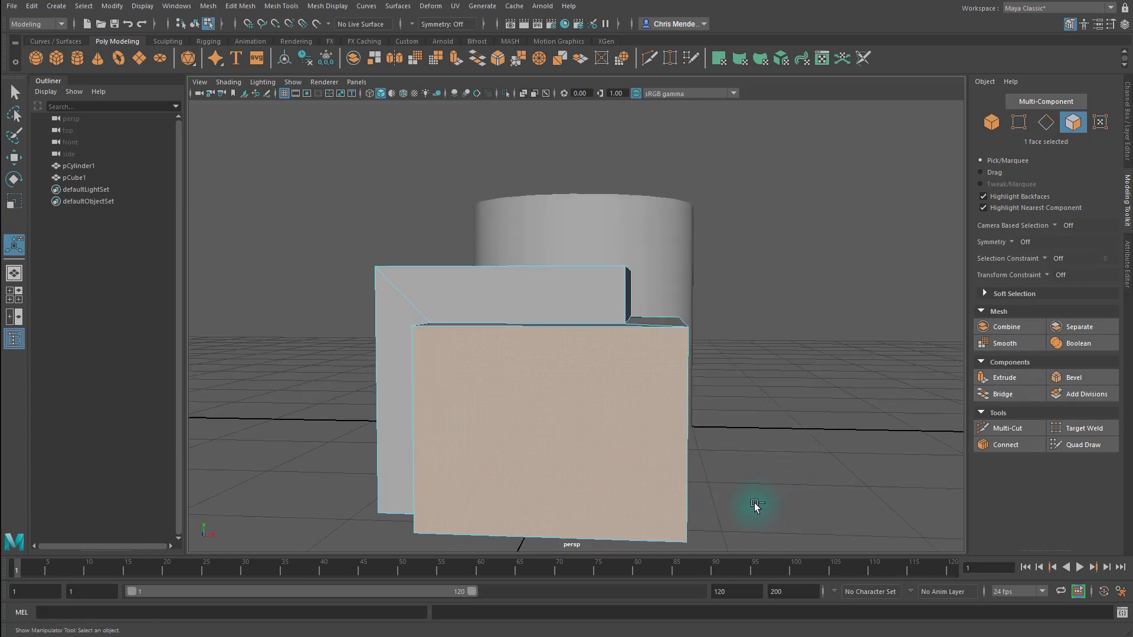
key("ctrl+e")
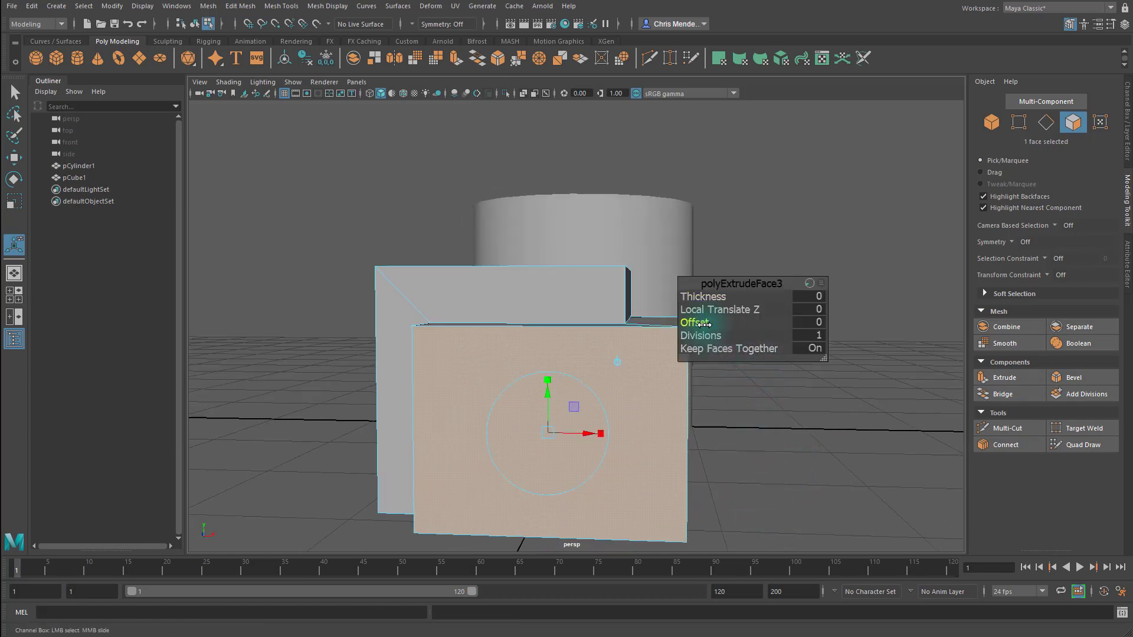
left_click_drag(682, 326, 755, 322)
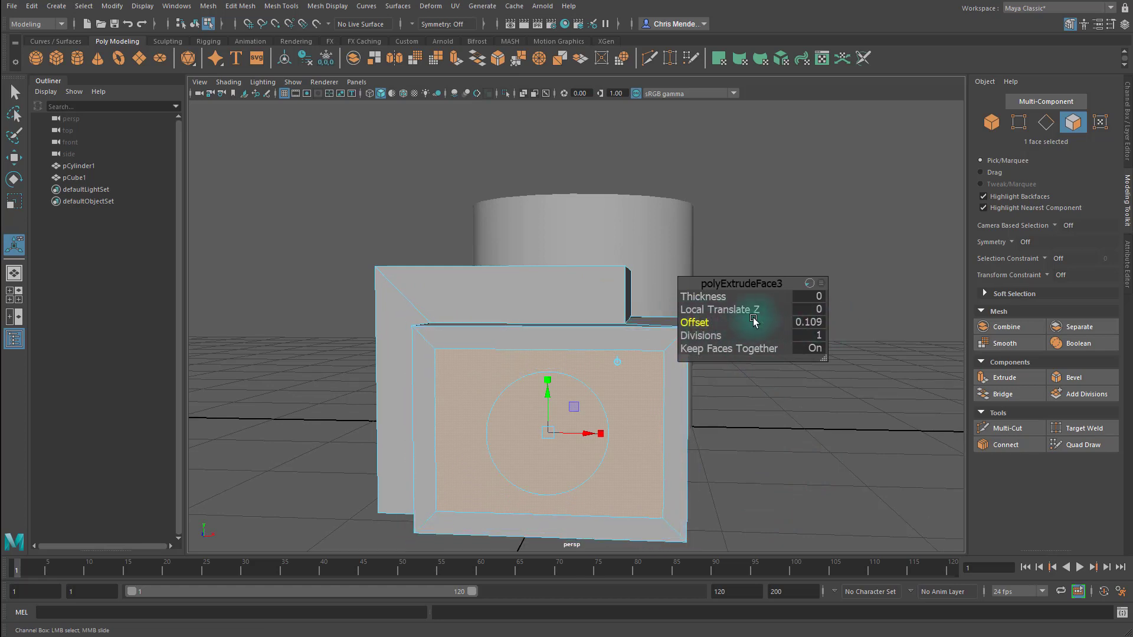
mouse_move(797, 396)
left_mouse_down("alt")
mouse_move(817, 346)
mouse_move(799, 413)
mouse_move(741, 430)
mouse_move(772, 400)
mouse_move(921, 419)
mouse_move(823, 430)
mouse_move(790, 416)
left_mouse_up("alt")
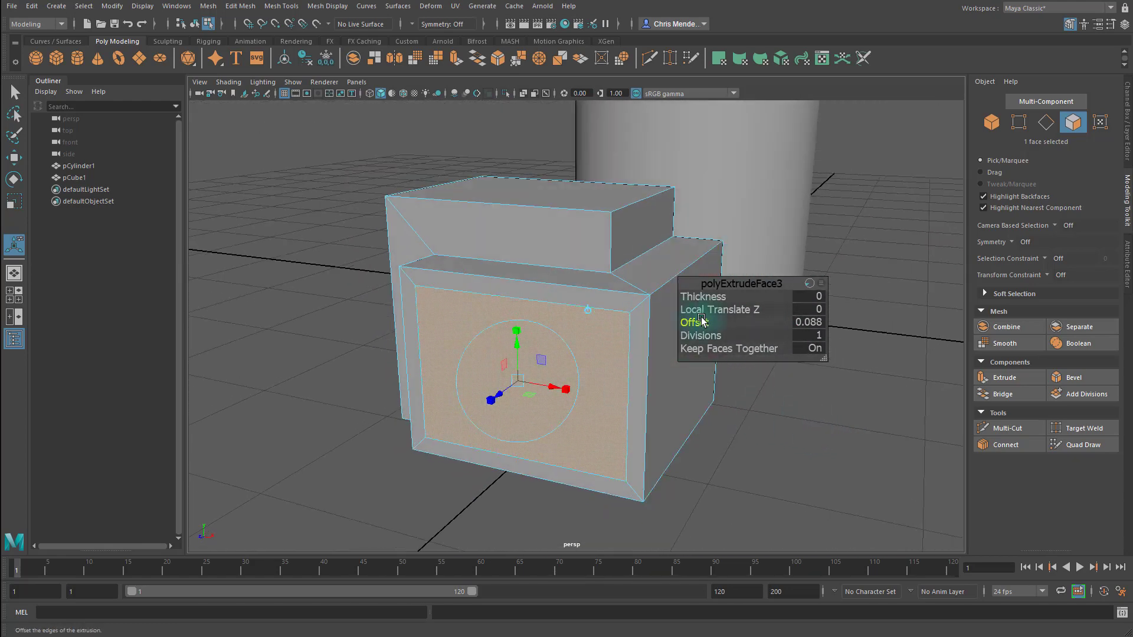
left_click_drag(678, 337, 715, 325, "alt")
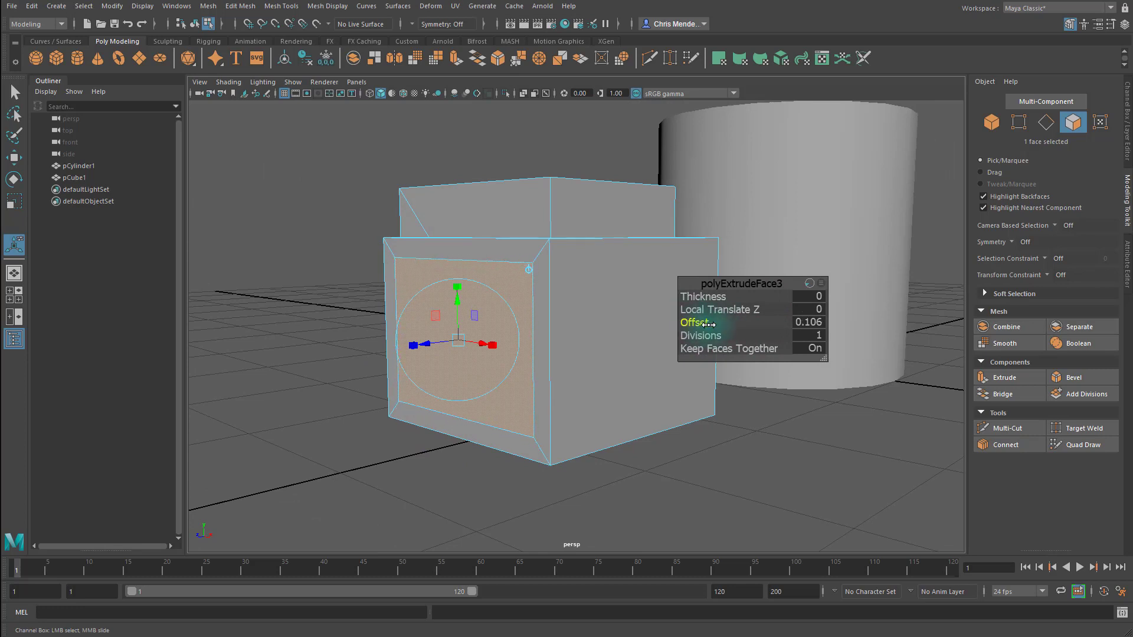
Step: Extrude the plain side face next to the bordered front face with a thickness of 1
left_click(639, 397)
left_click_drag(639, 397, 784, 521, "alt")
key("ctrl+e")
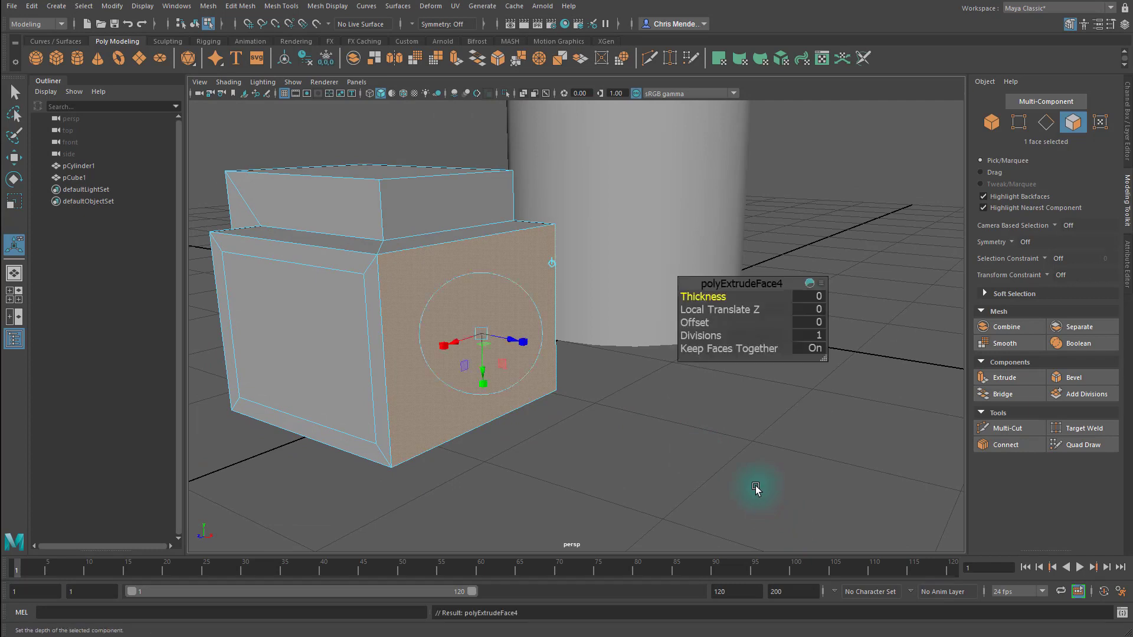
left_click_drag(702, 295, 705, 295)
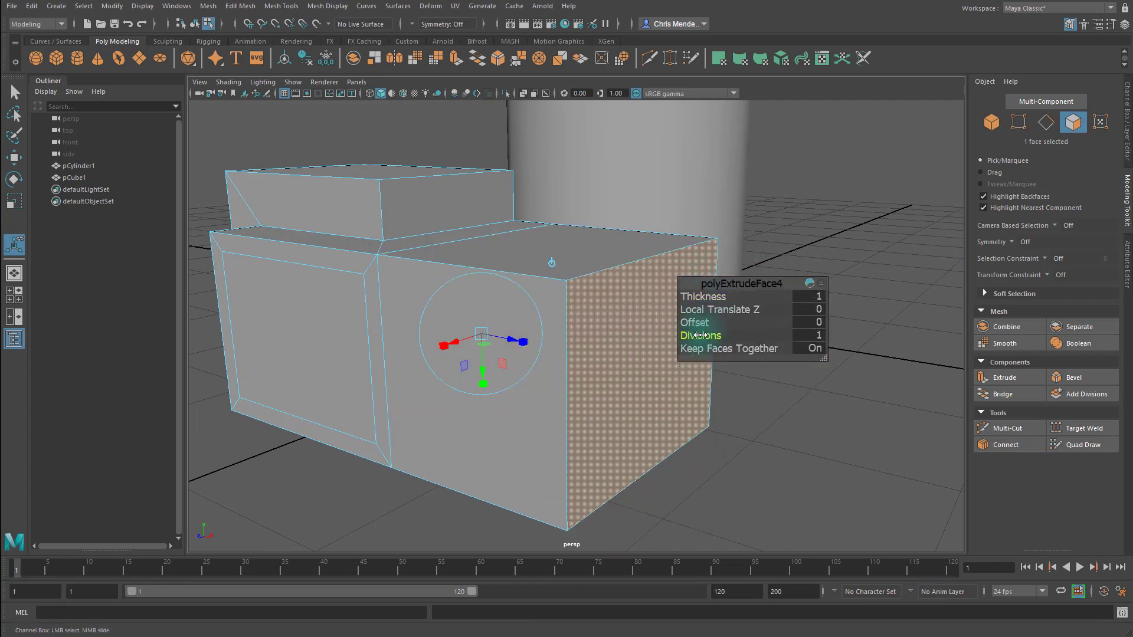
Step: Try 7 divisions along the side extrusion, then settle on 4 divisions
left_click_drag(699, 335, 730, 334)
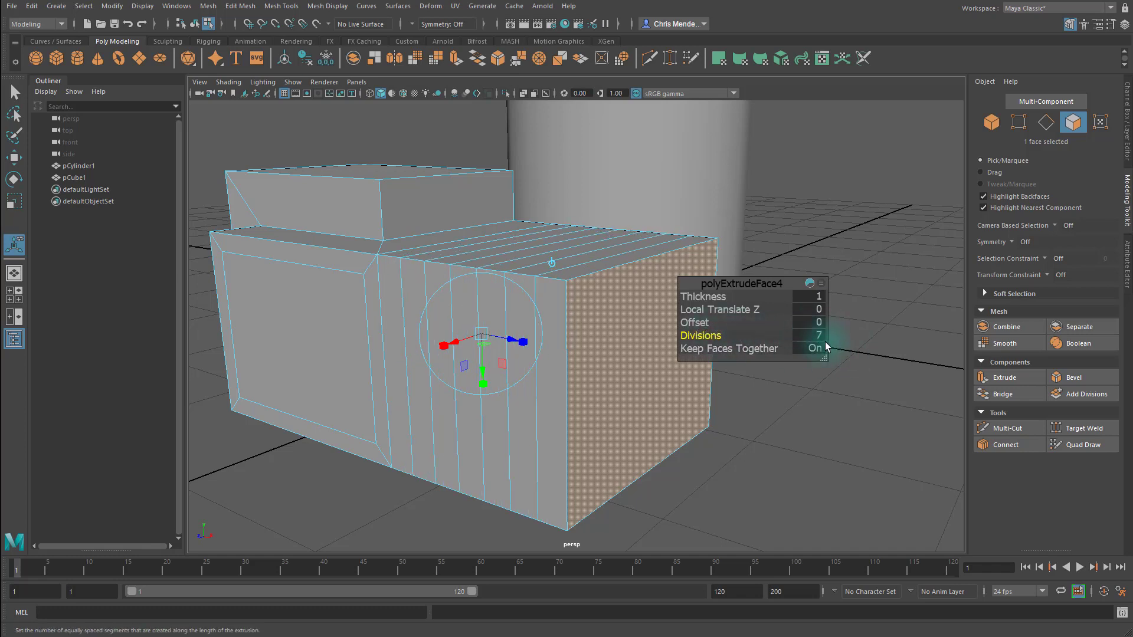
left_click_drag(648, 399, 693, 406, "alt")
left_click_drag(709, 336, 611, 377)
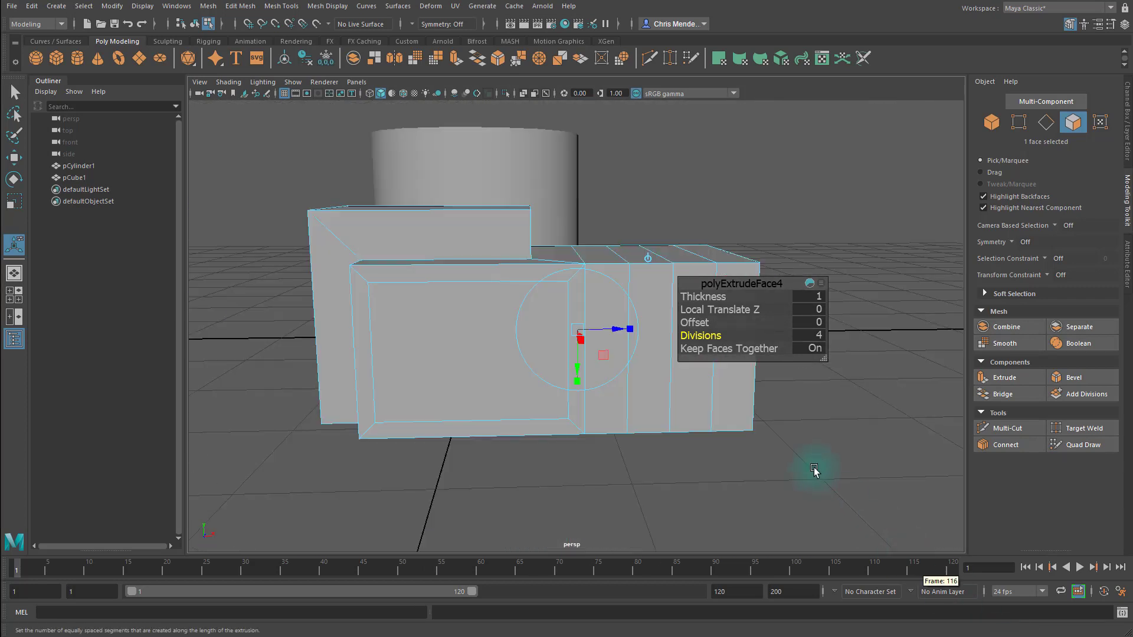
Step: Select the four adjacent top strip faces along the divided side extrusion
left_click_drag(814, 470, 773, 462, "alt")
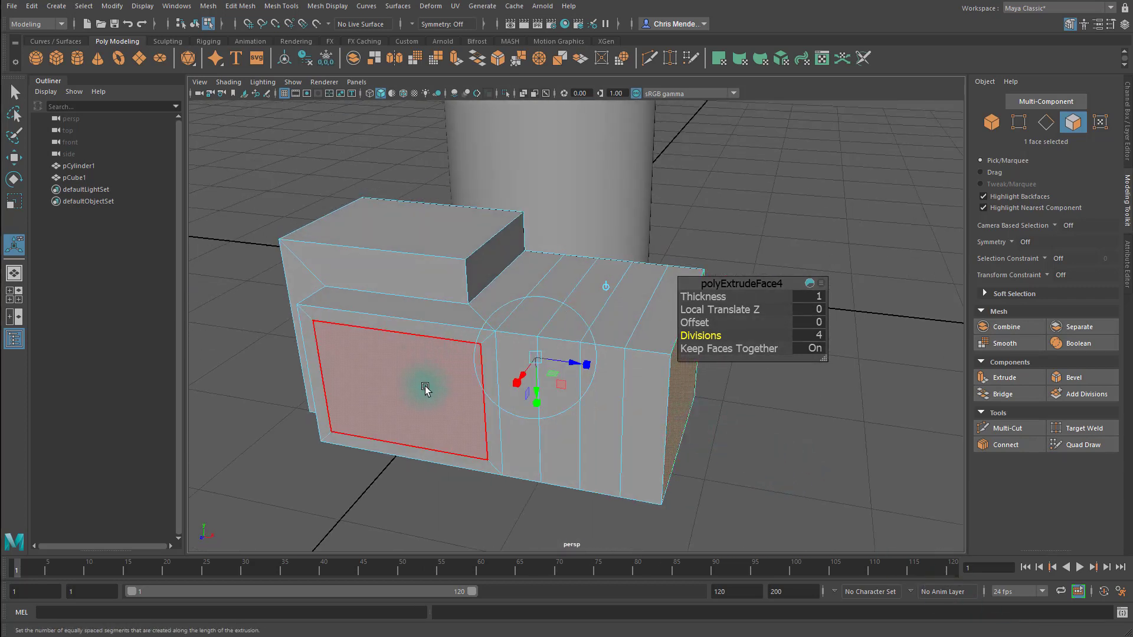
left_click(451, 405)
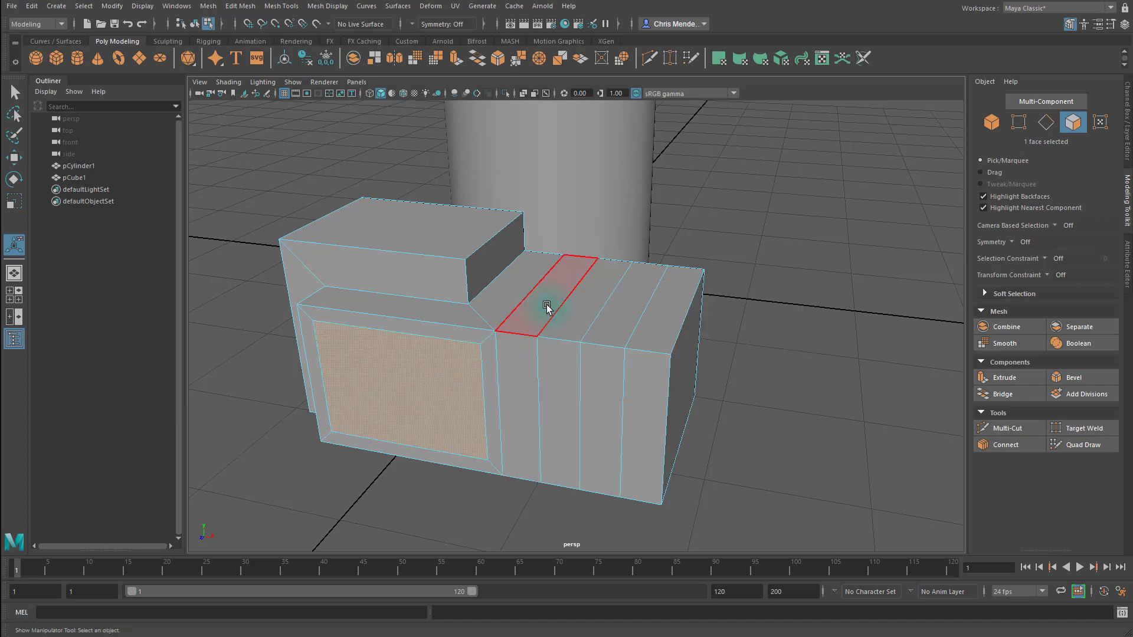
left_click(664, 325)
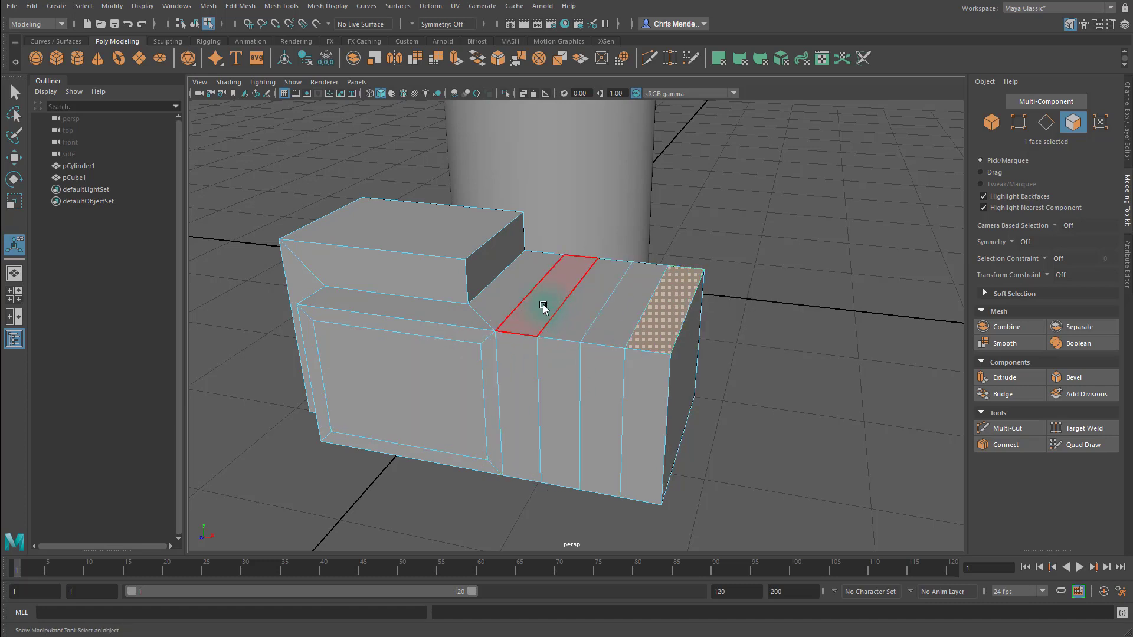
left_click(543, 307)
left_click(580, 316, "shift")
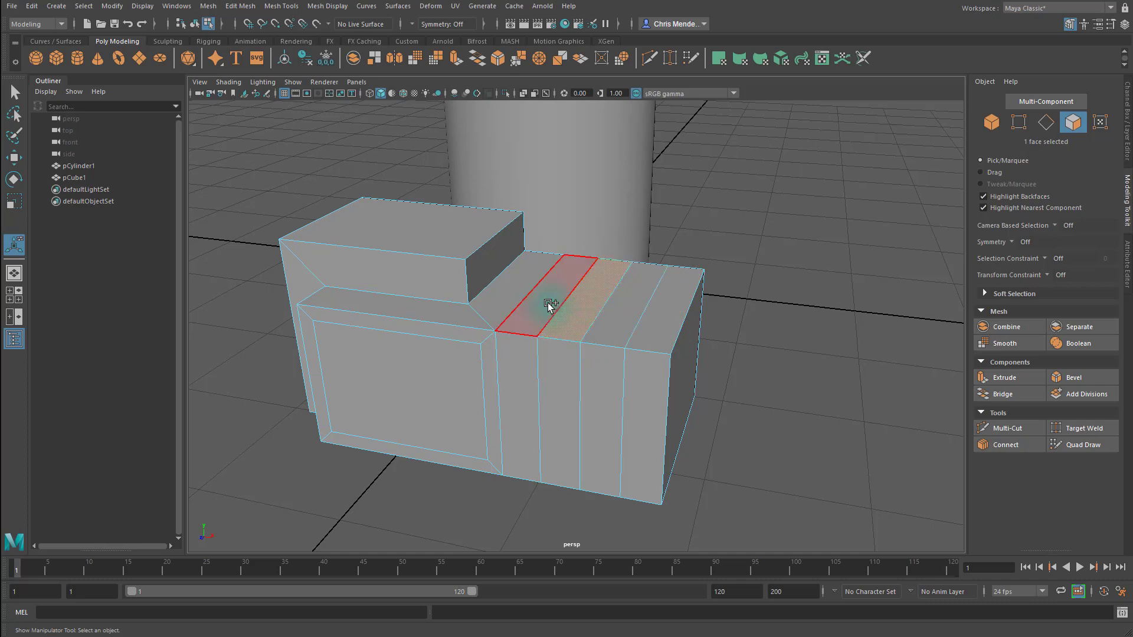
left_click(610, 312, "shift")
left_click(666, 327, "shift")
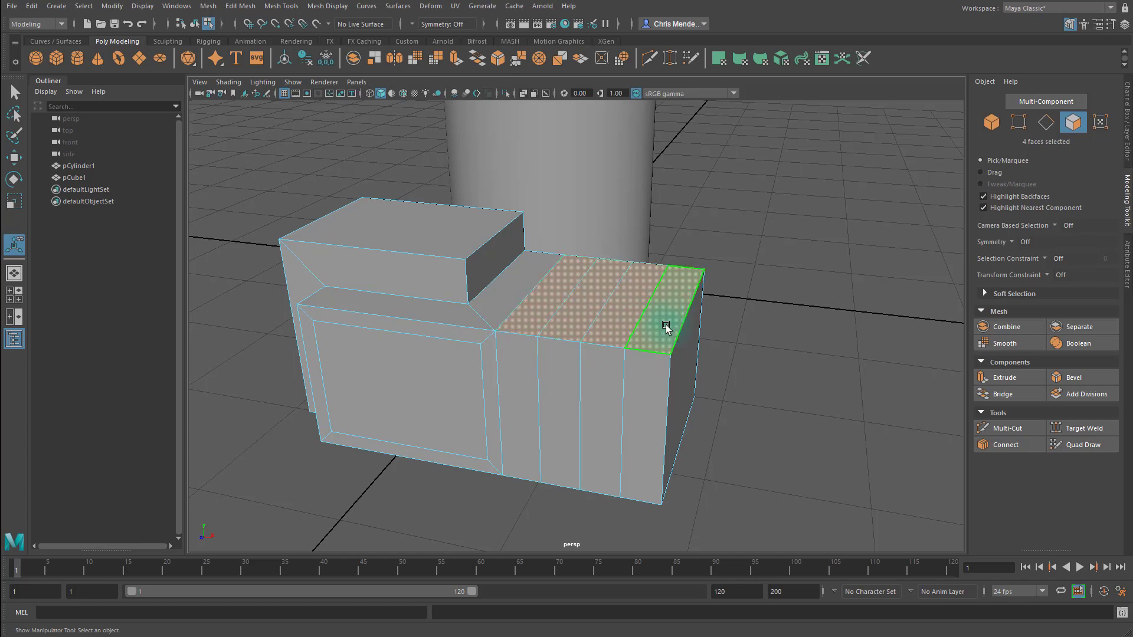
Step: Try extruding the four selected strip faces upward with a thickness of 0.2 and inspect the raised block
key("ctrl+e")
left_click_drag(707, 295, 709, 294)
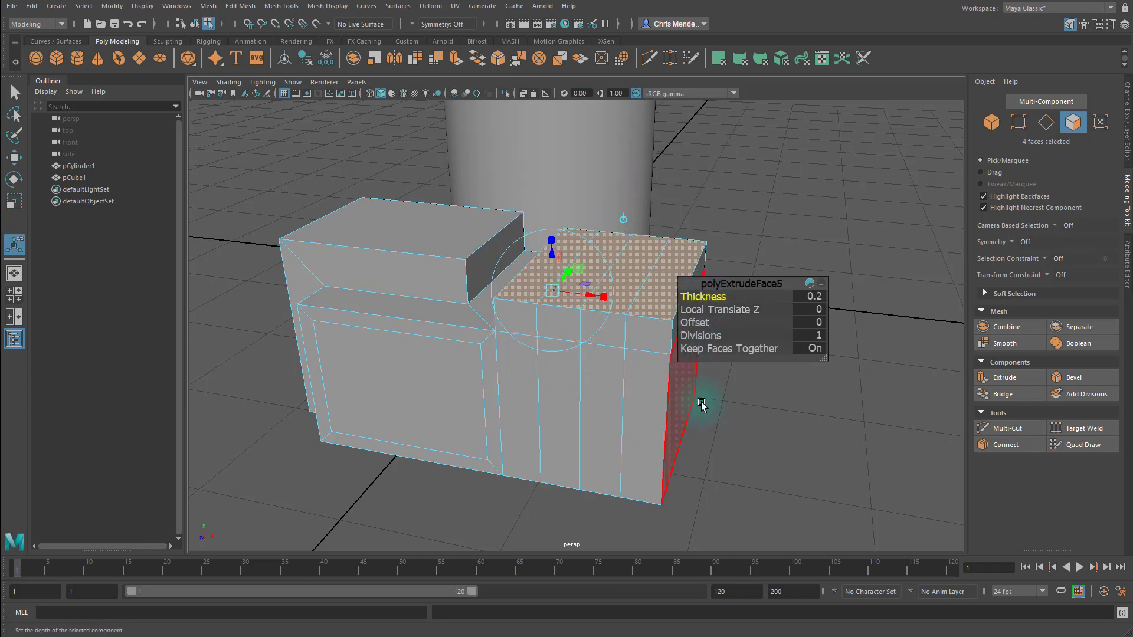
left_click_drag(720, 337, 490, 341, "alt")
right_click_drag(490, 341, 603, 400, "alt")
left_click_drag(603, 400, 649, 387, "alt")
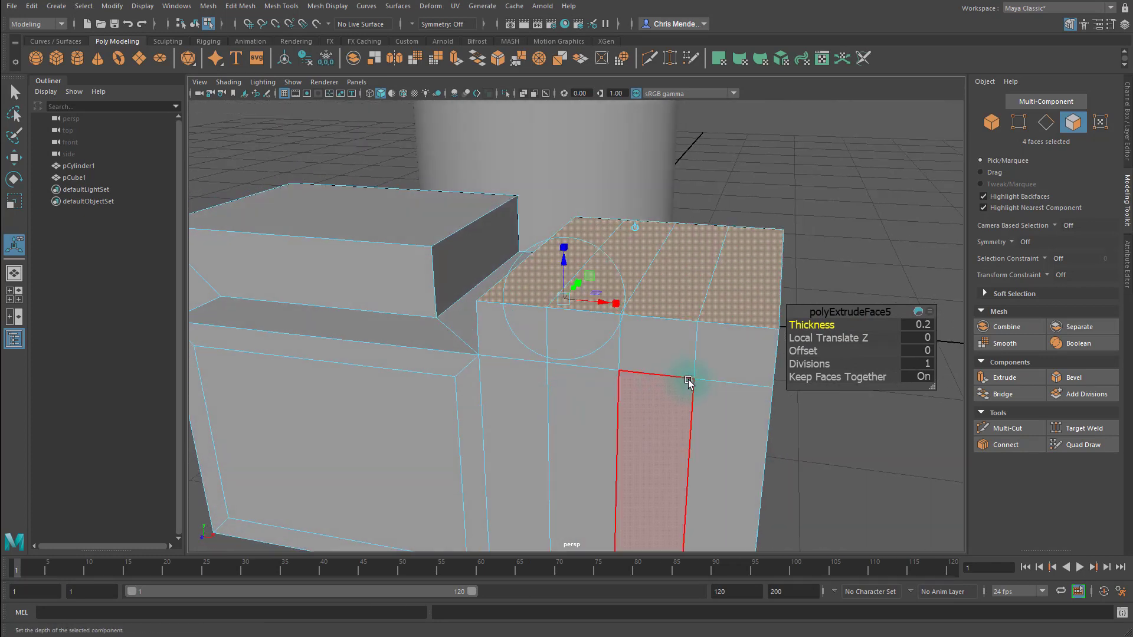
Step: Undo the thickness of the four-strip extrusion and clear the face selection
key("ctrl+z")
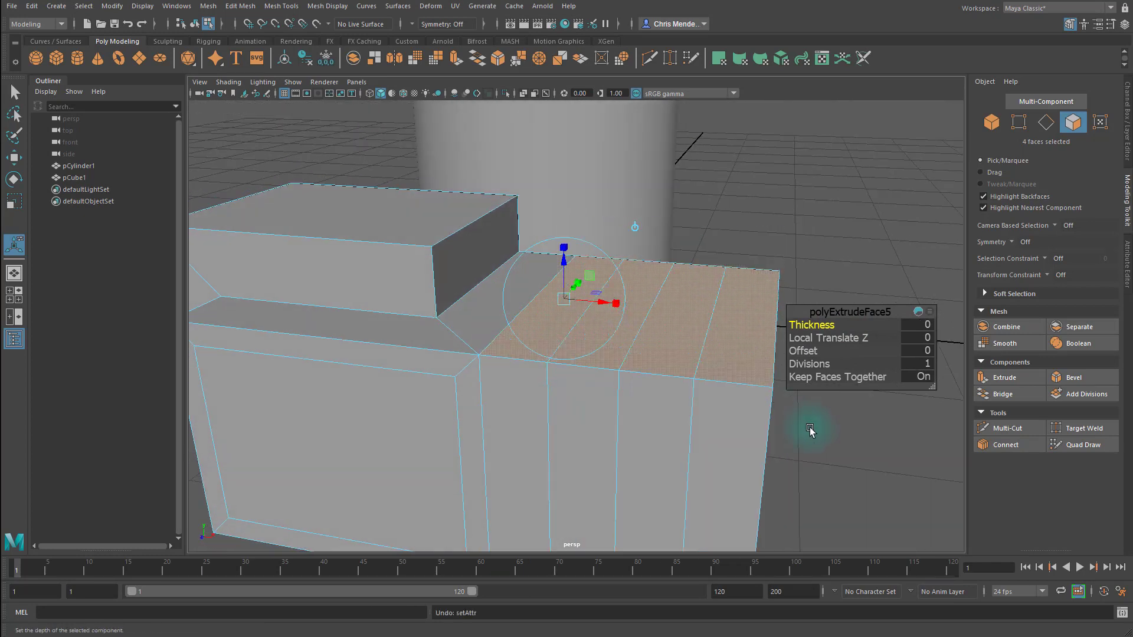
left_click(861, 466)
left_click_drag(754, 391, 747, 383, "alt")
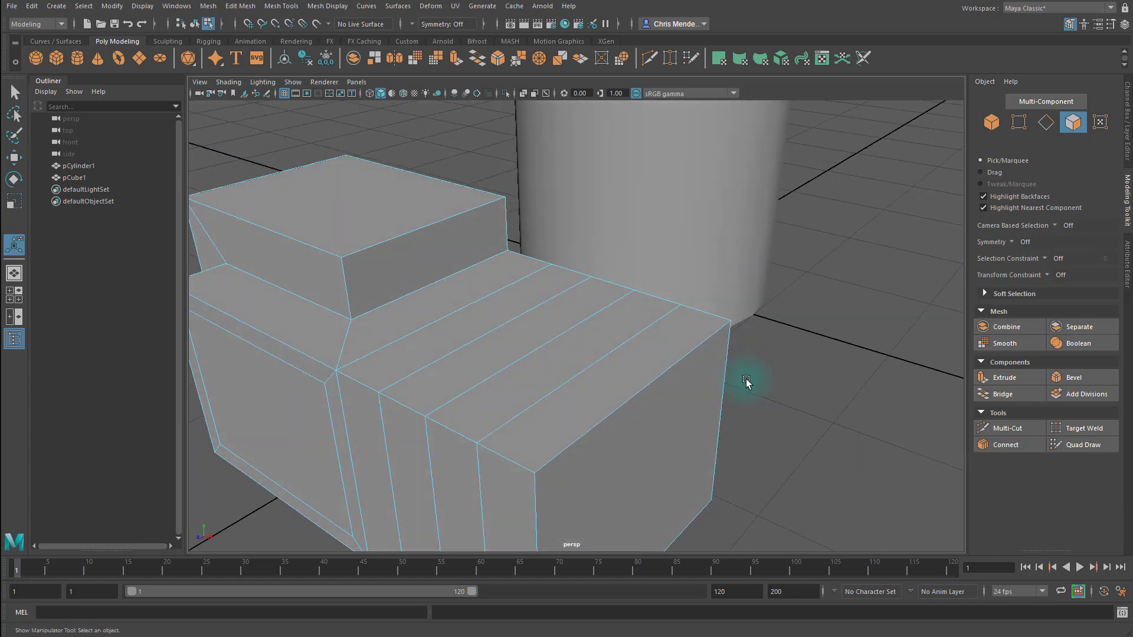
Step: Inspect the first top strip face and its front edge at close range for overlapping geometry
left_click_drag(652, 372, 690, 385, "alt")
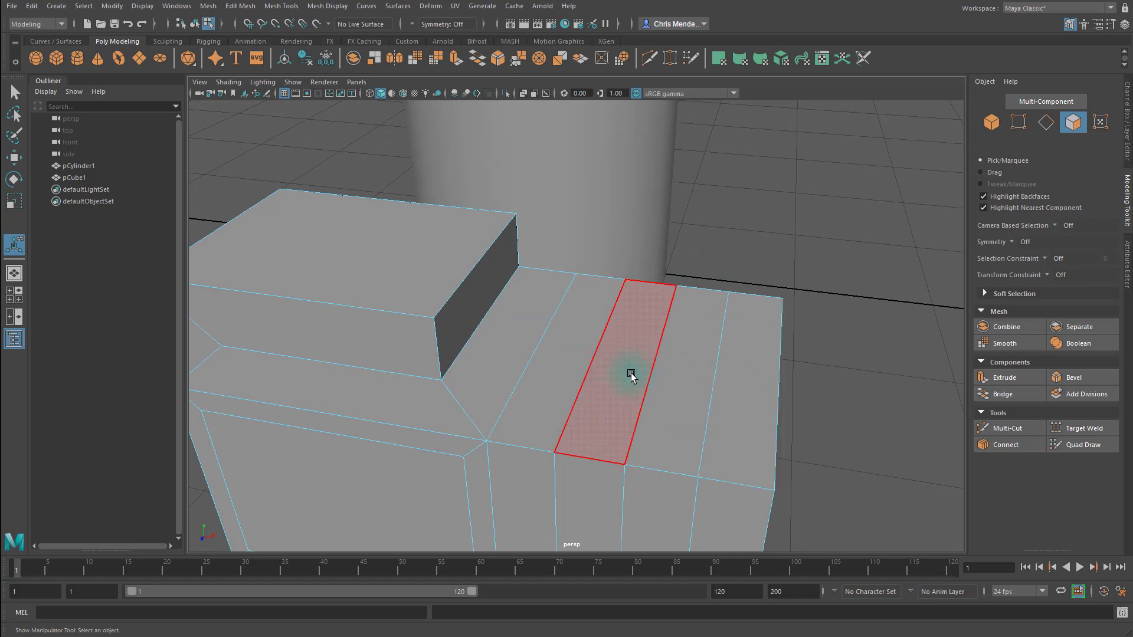
left_click(577, 331)
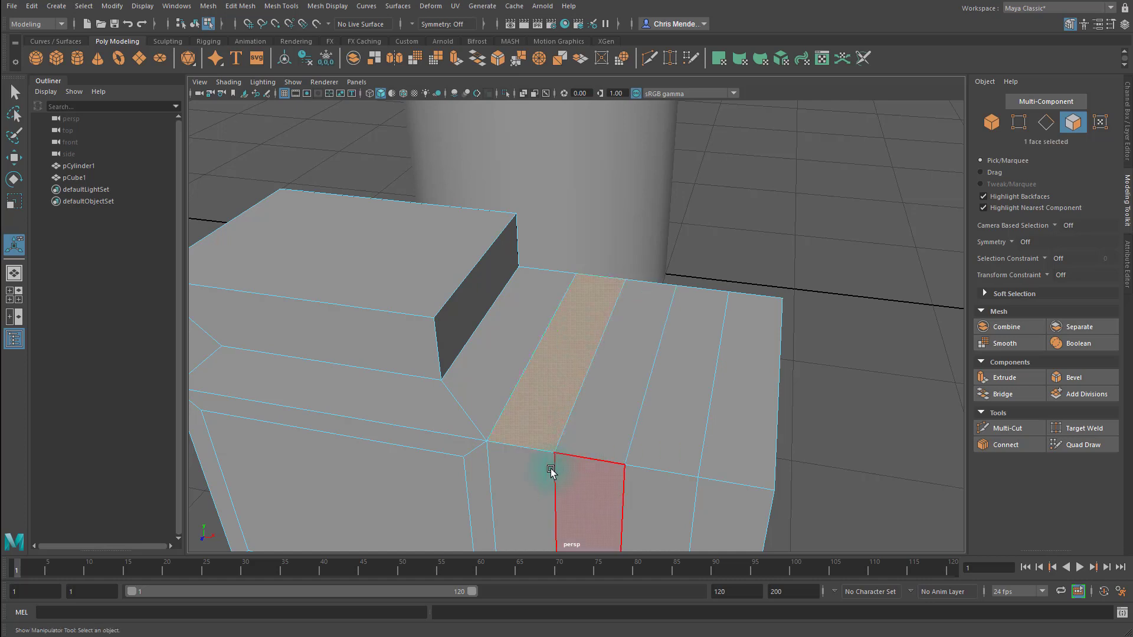
right_click_drag(562, 460, 675, 488, "alt")
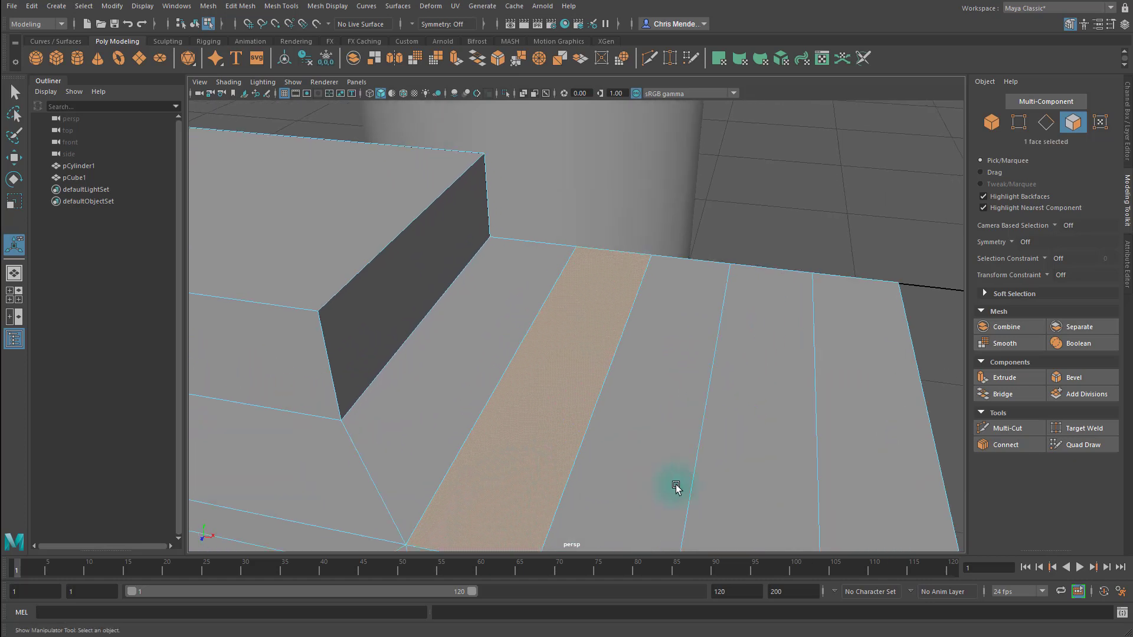
middle_click_drag(675, 488, 528, 387, "alt")
right_click_drag(529, 387, 642, 397, "alt")
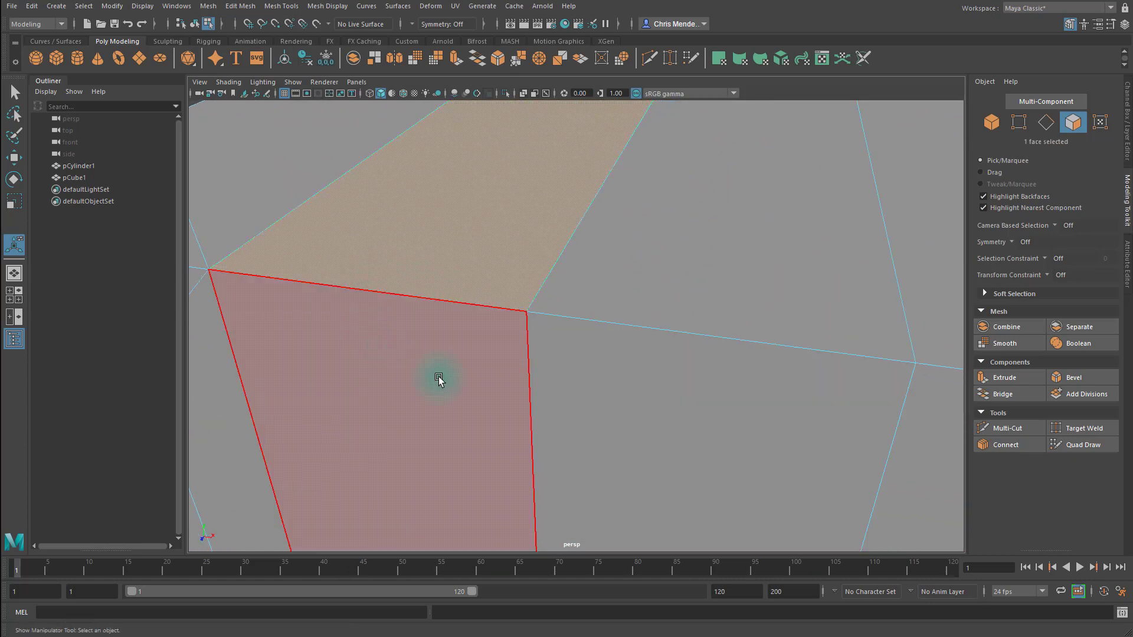
right_click_drag(678, 318, 553, 331, "alt")
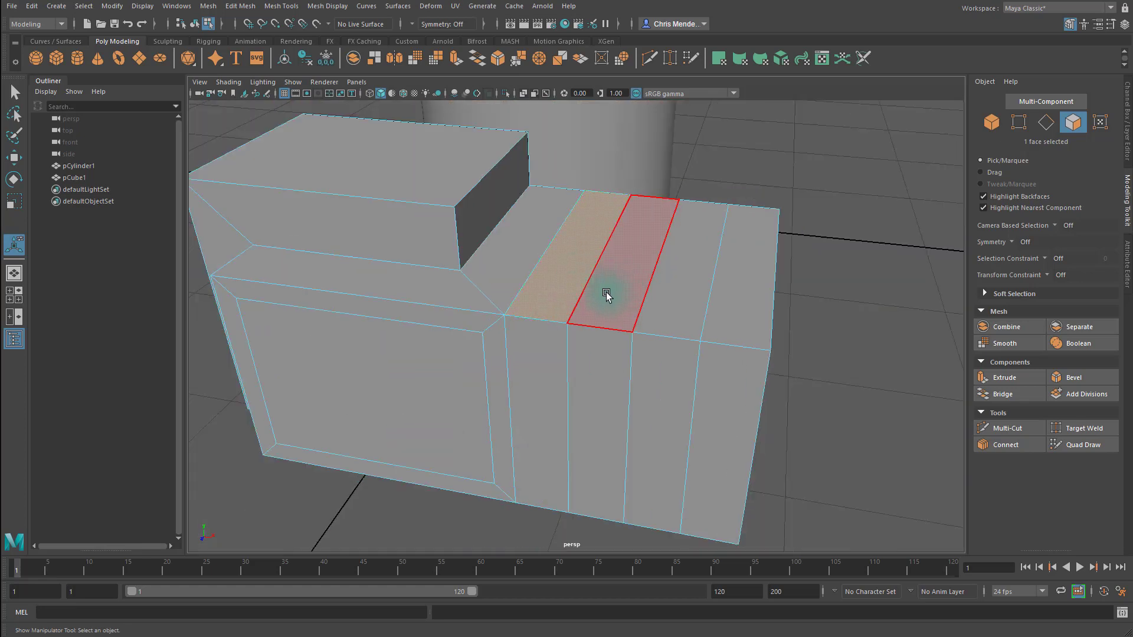
middle_click_drag(598, 329, 555, 373, "alt")
right_click_drag(555, 373, 608, 410, "alt")
middle_click_drag(485, 455, 561, 408, "alt")
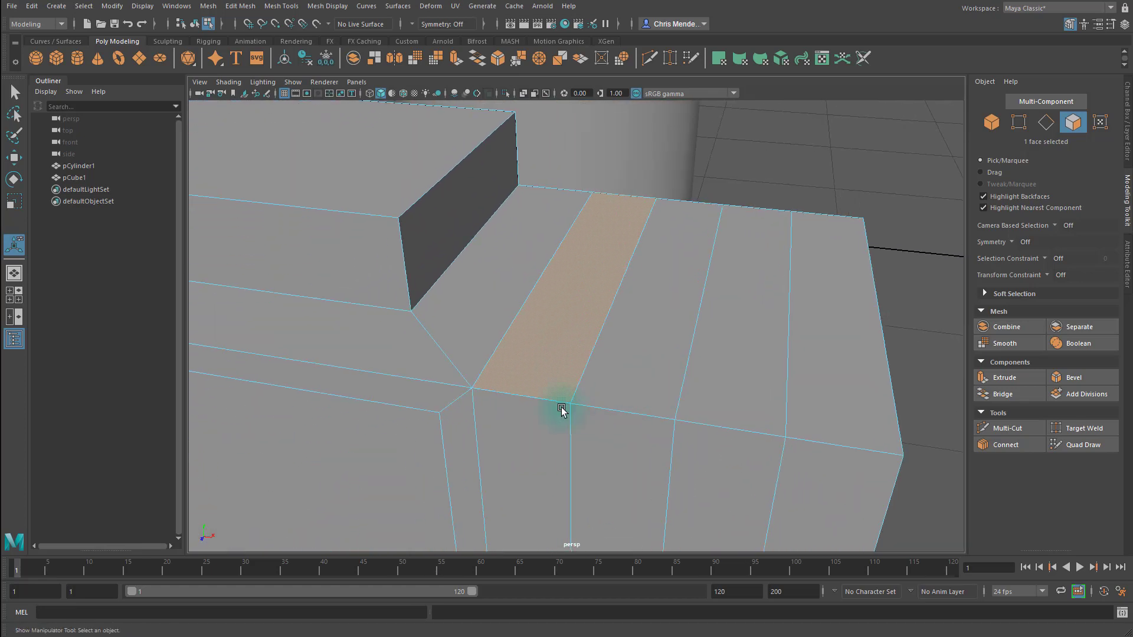
right_click_drag(561, 408, 611, 421, "alt")
Step: Try moving individual top edges of the divided side extrusion downward to expose any doubled geometry
right_click_drag(501, 430, 501, 400)
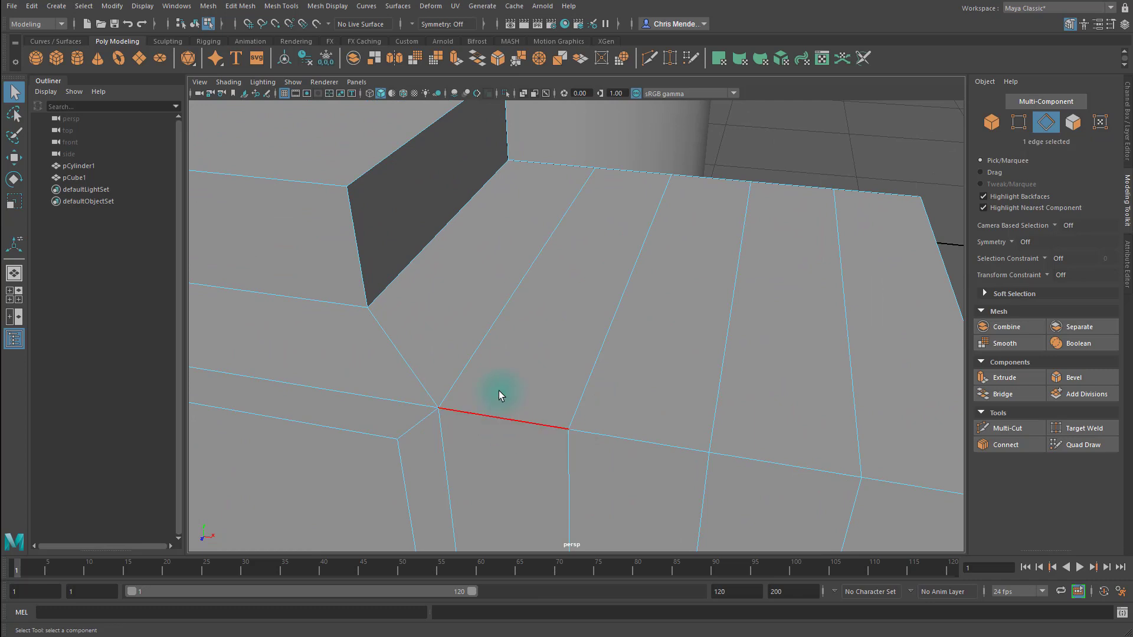
key("w")
left_click_drag(500, 371, 504, 397)
left_click(773, 464)
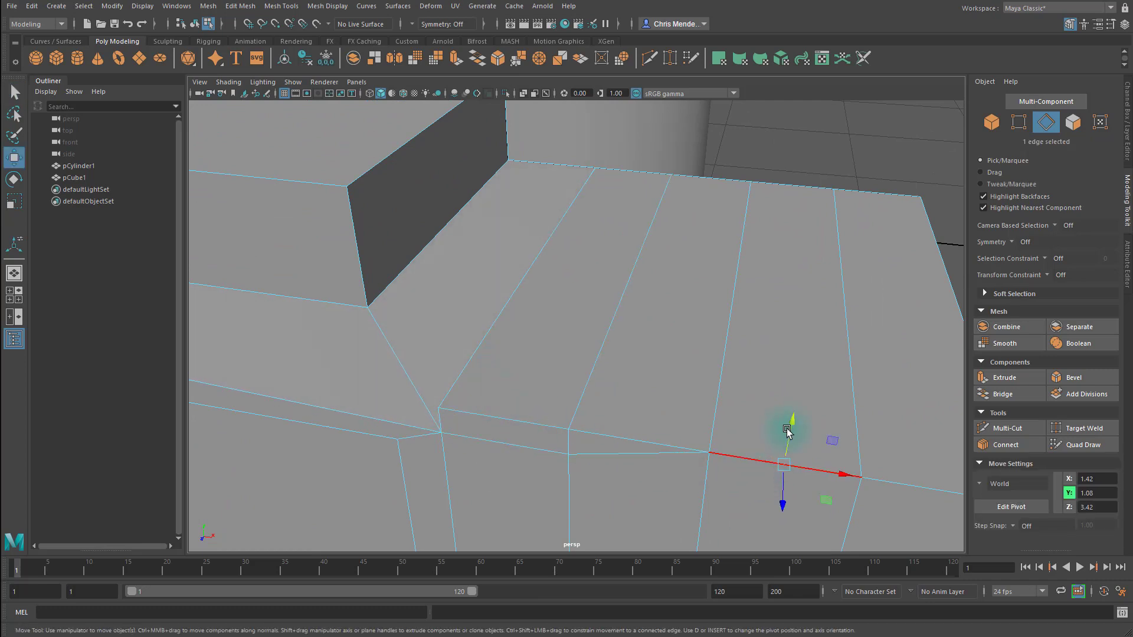
left_click_drag(787, 430, 602, 372)
left_click(406, 309)
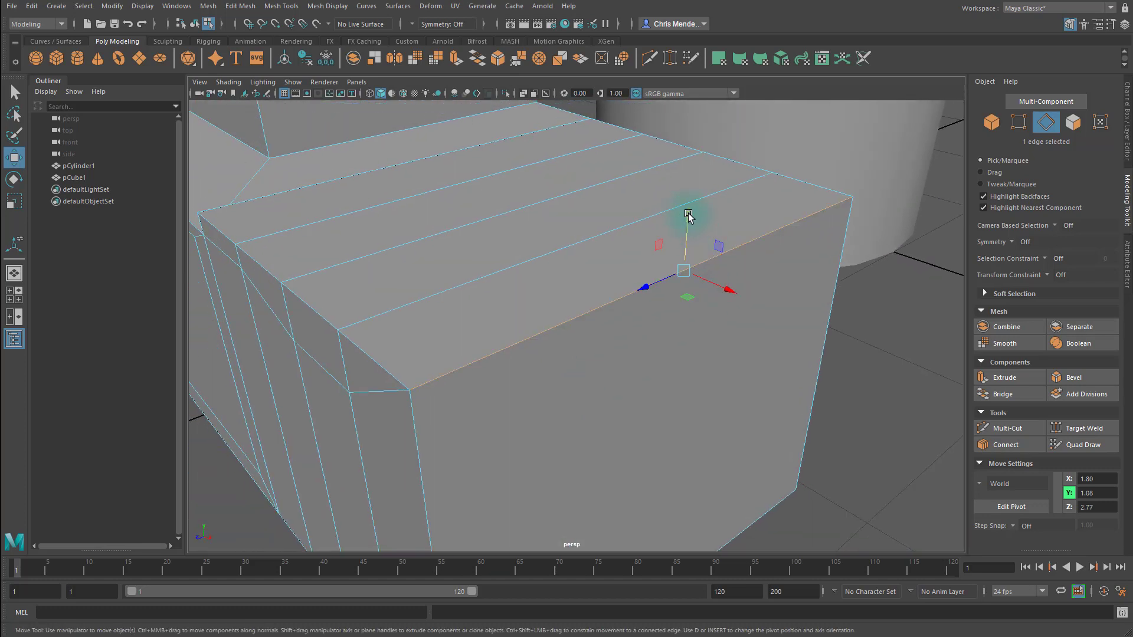
left_click_drag(688, 216, 683, 240)
Step: Try moving individual vertices along the back top edge of the side extrusion downward to expose doubled geometry
key("F9")
left_click(405, 394)
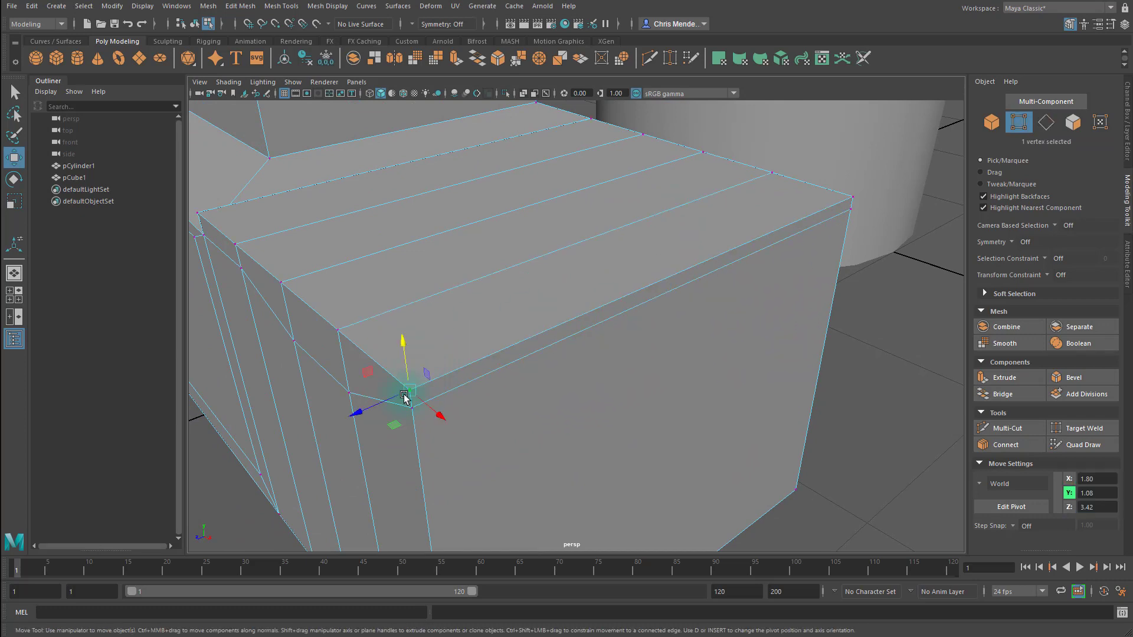
left_click_drag(415, 348, 458, 230, "alt")
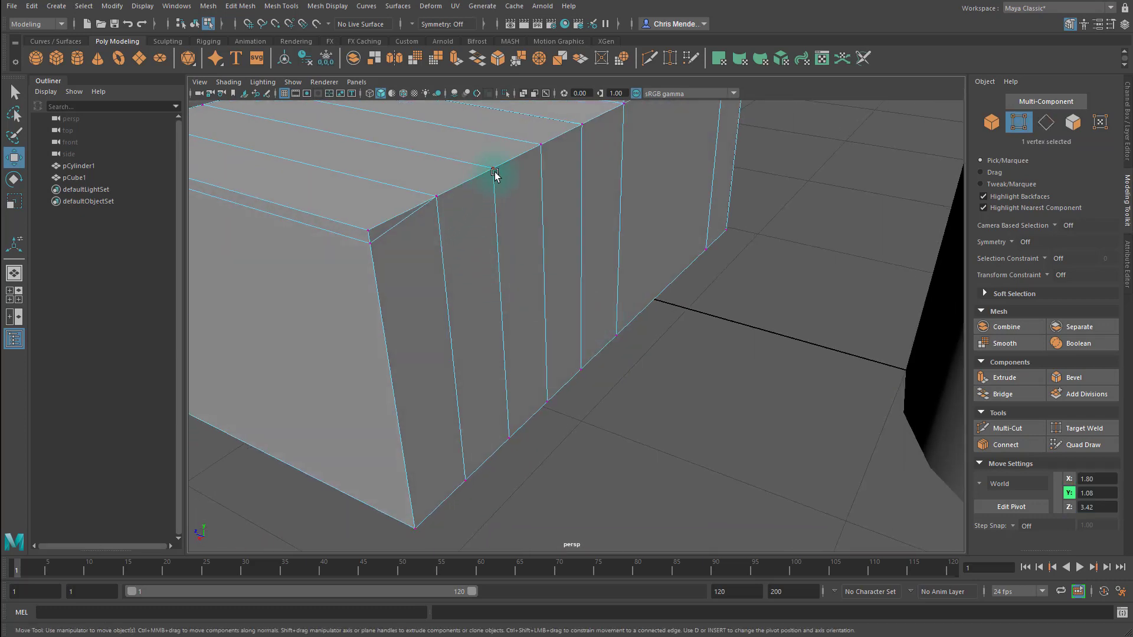
left_click_drag(495, 138, 506, 183)
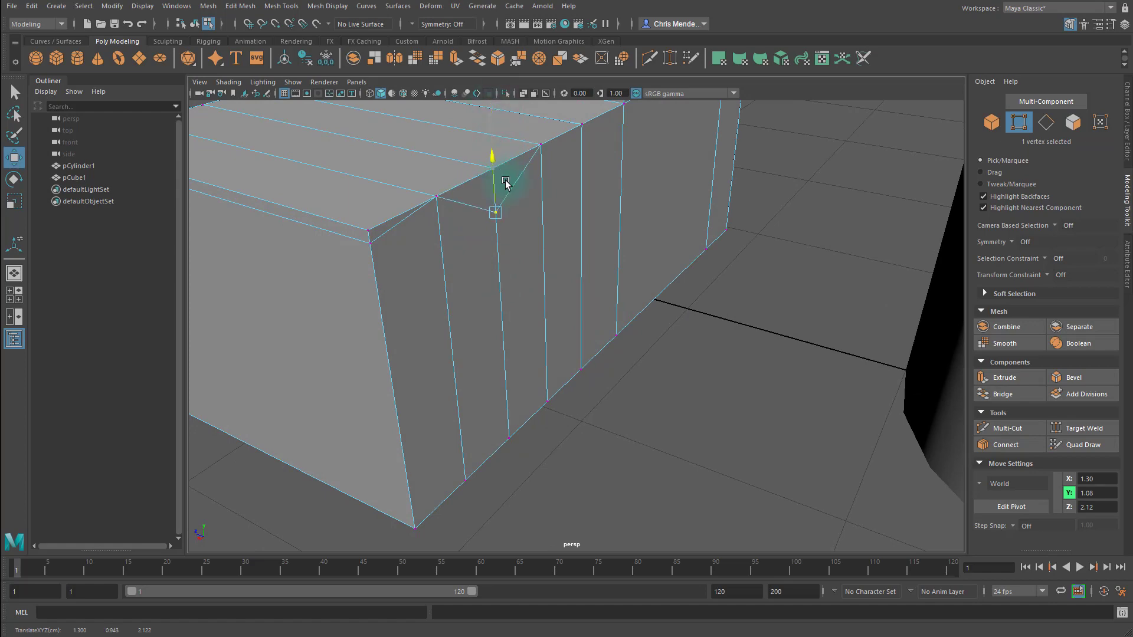
left_click_drag(468, 289, 901, 323, "alt")
left_click(570, 242)
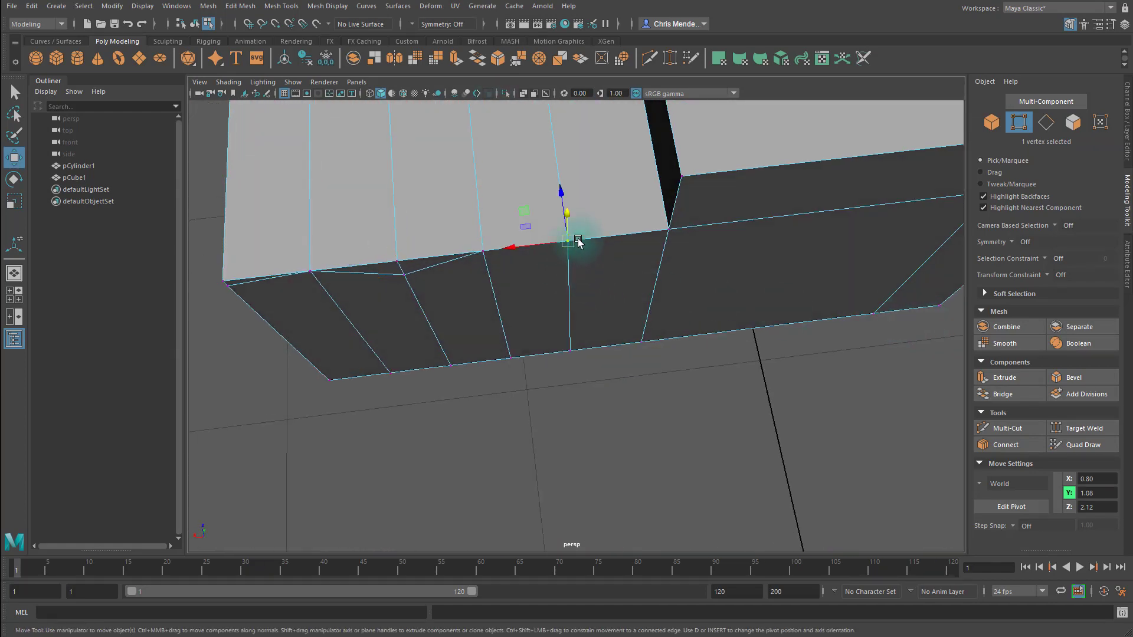
left_click_drag(557, 268, 609, 249, "alt")
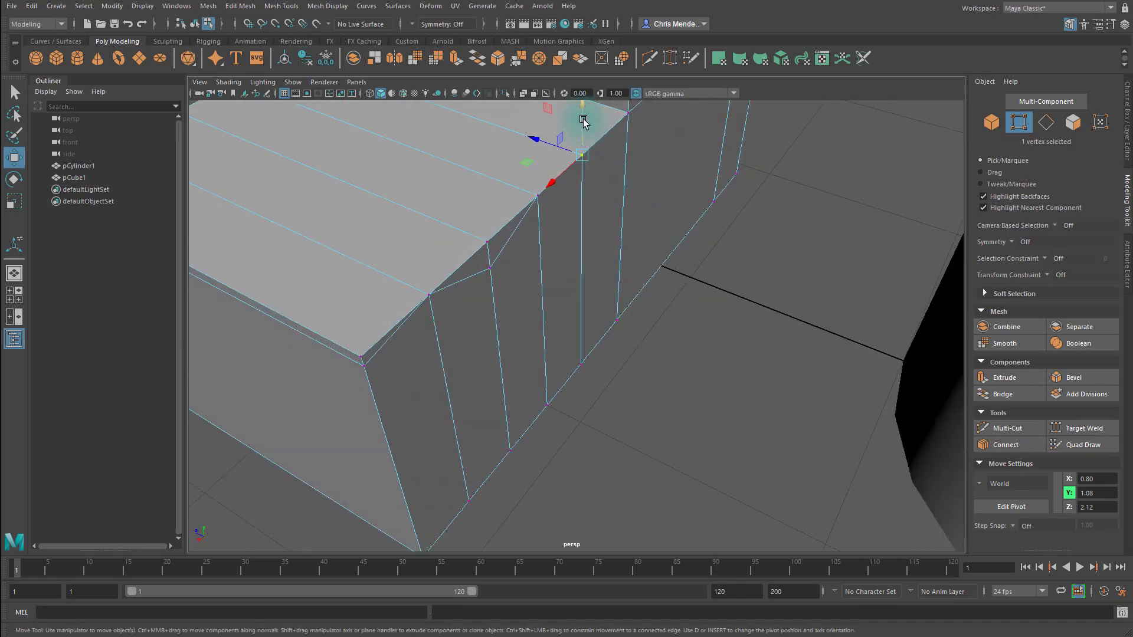
left_click_drag(584, 122, 814, 228)
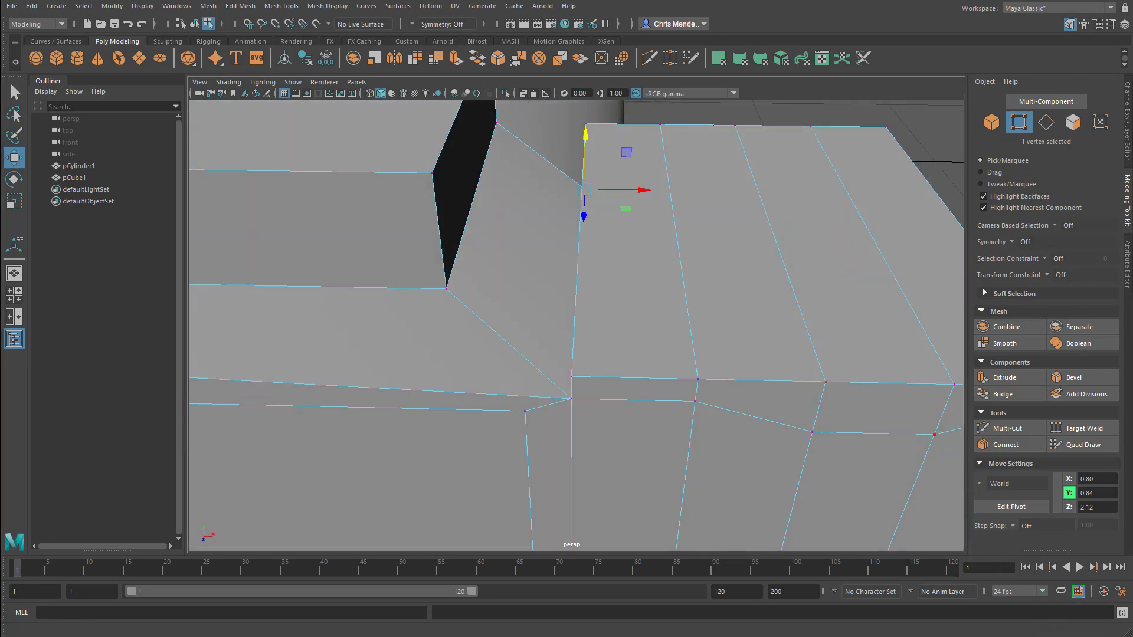
Step: Undo the test edge and vertex moves on the side extrusion and clear the selection
key("ctrl+z")
key("ctrl+z")
key("ctrl+z")
left_click(857, 457)
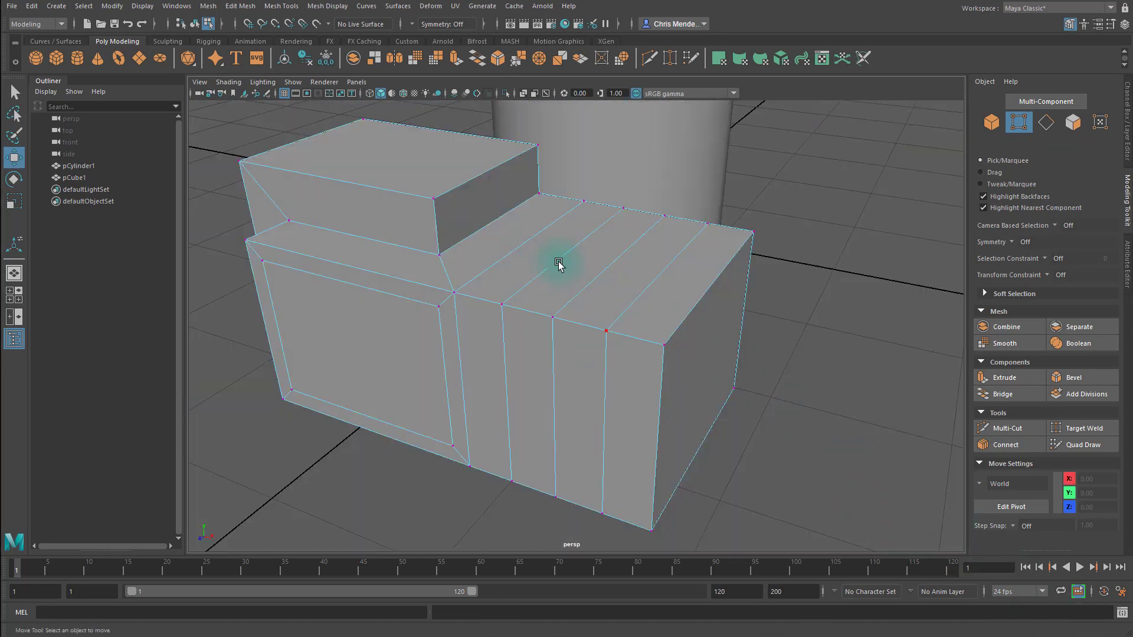
Step: Try extruding the four adjacent top strip faces upward with added thickness, then deselect them
left_click_drag(559, 265, 551, 283, "alt")
left_click(540, 298)
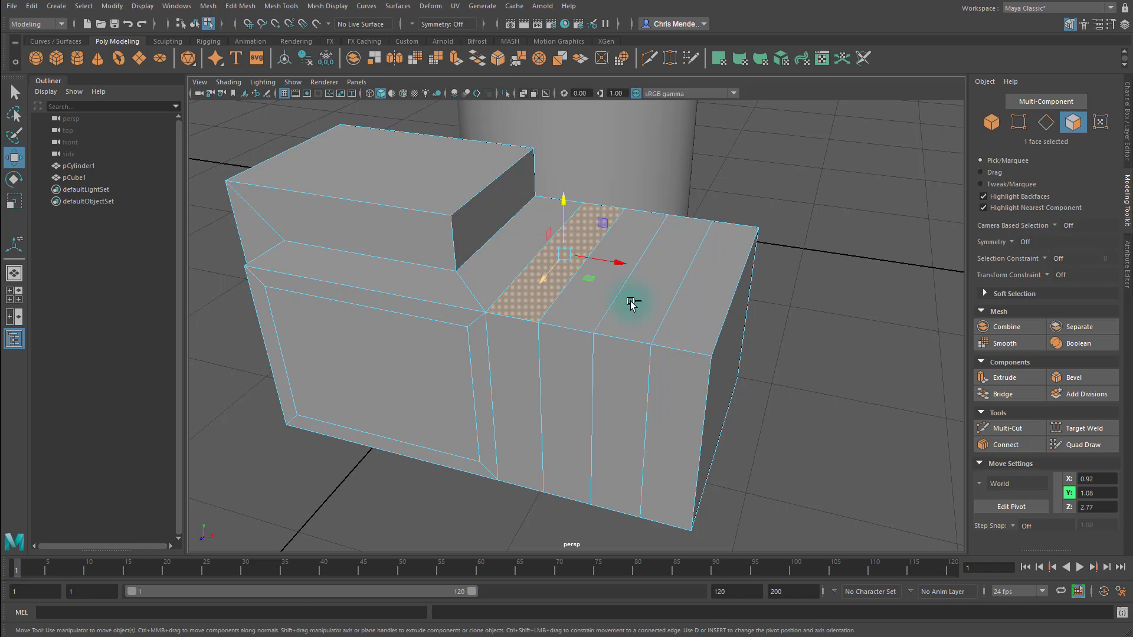
double_click(686, 281, "shift")
key("ctrl+e")
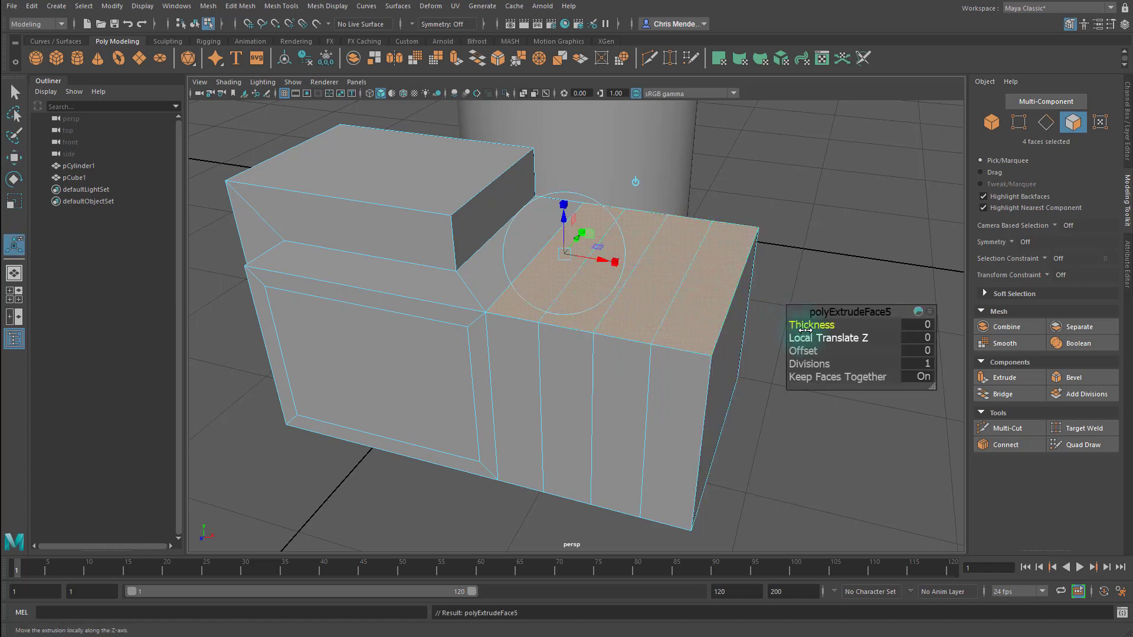
mouse_move(804, 331)
left_mouse_down()
mouse_move(844, 329)
mouse_move(807, 325)
left_mouse_up()
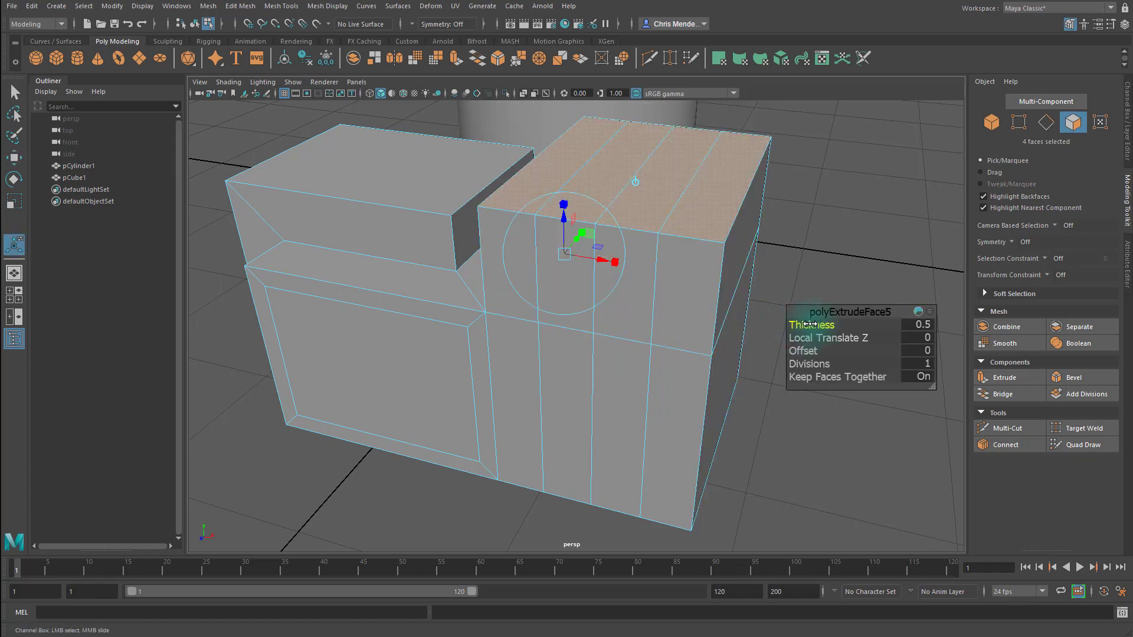
left_click(751, 425)
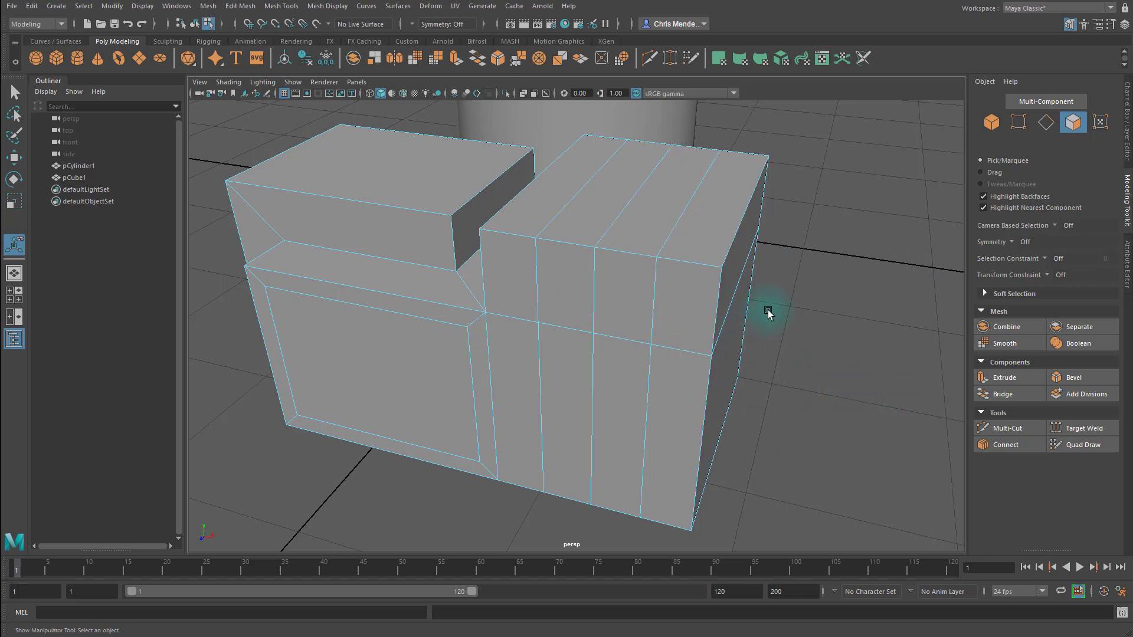
Step: Undo the upward extrusion of the four strips and their combined face selection
key("ctrl+z")
key("ctrl+z")
key("ctrl+z")
key("ctrl+z")
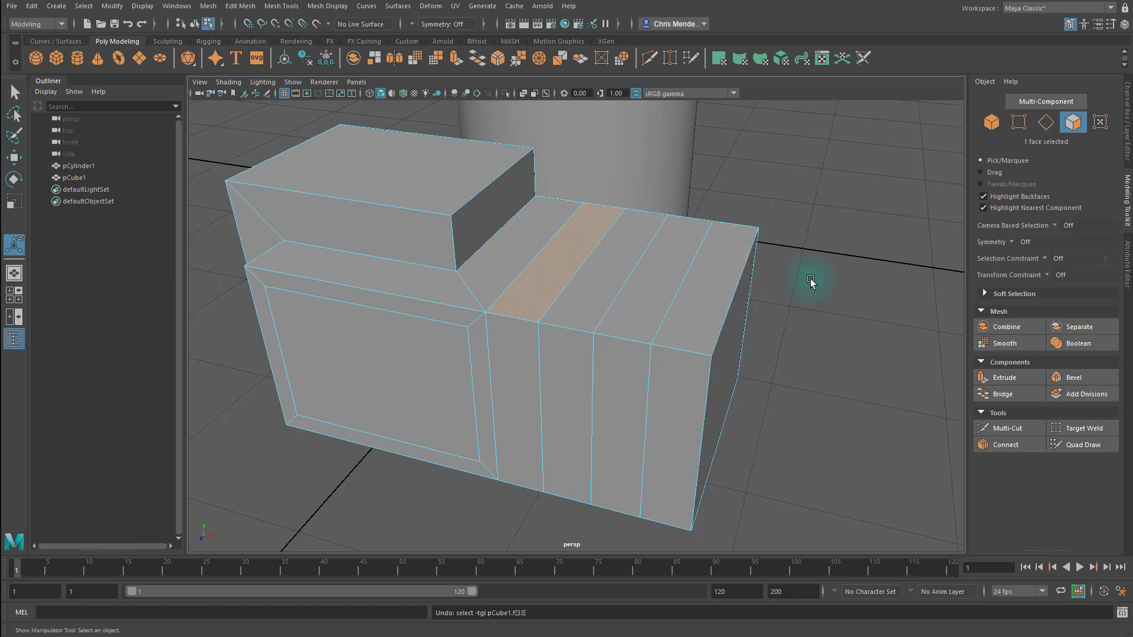
Step: Test-move two front top edges of the divided side extrusion, undoing each move
key("q")
right_click_drag(648, 260, 645, 232)
left_click(630, 337)
key("w")
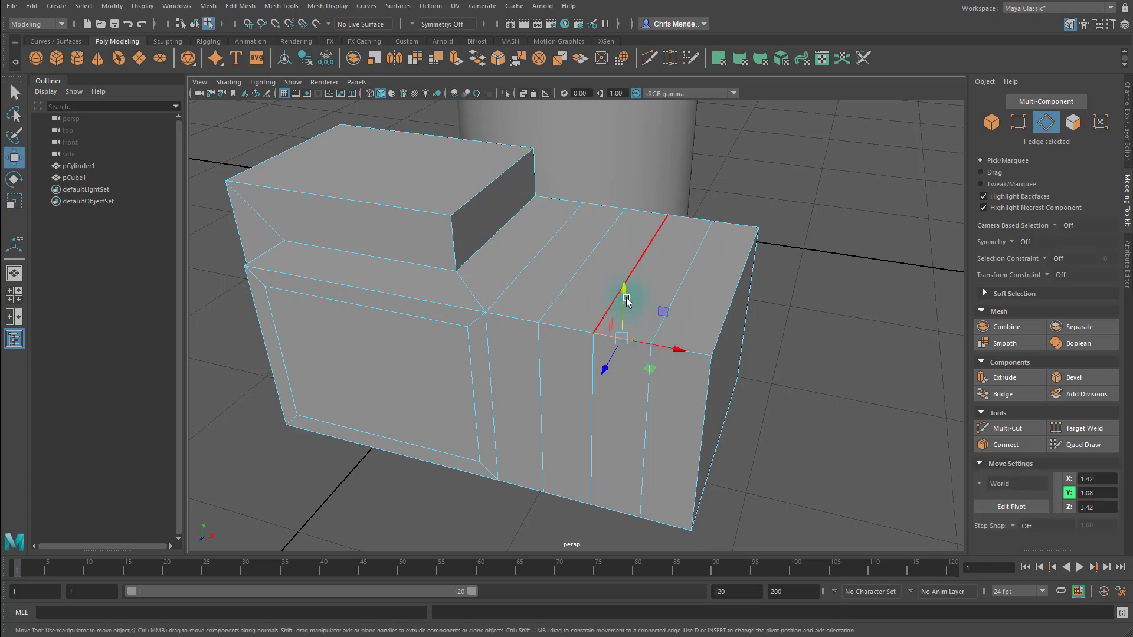
mouse_move(624, 295)
left_mouse_down()
mouse_move(625, 319)
mouse_move(636, 245)
mouse_move(652, 328)
mouse_move(636, 270)
mouse_move(622, 307)
left_mouse_up()
key("ctrl+z")
left_click(525, 320)
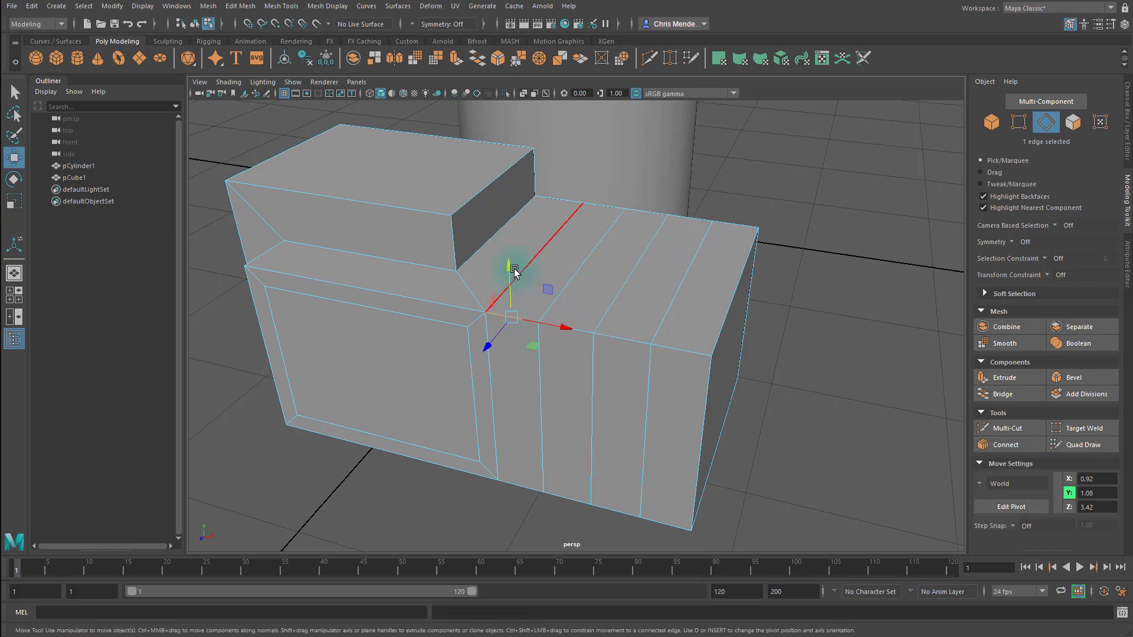
left_click_drag(515, 290, 515, 285)
key("ctrl+z")
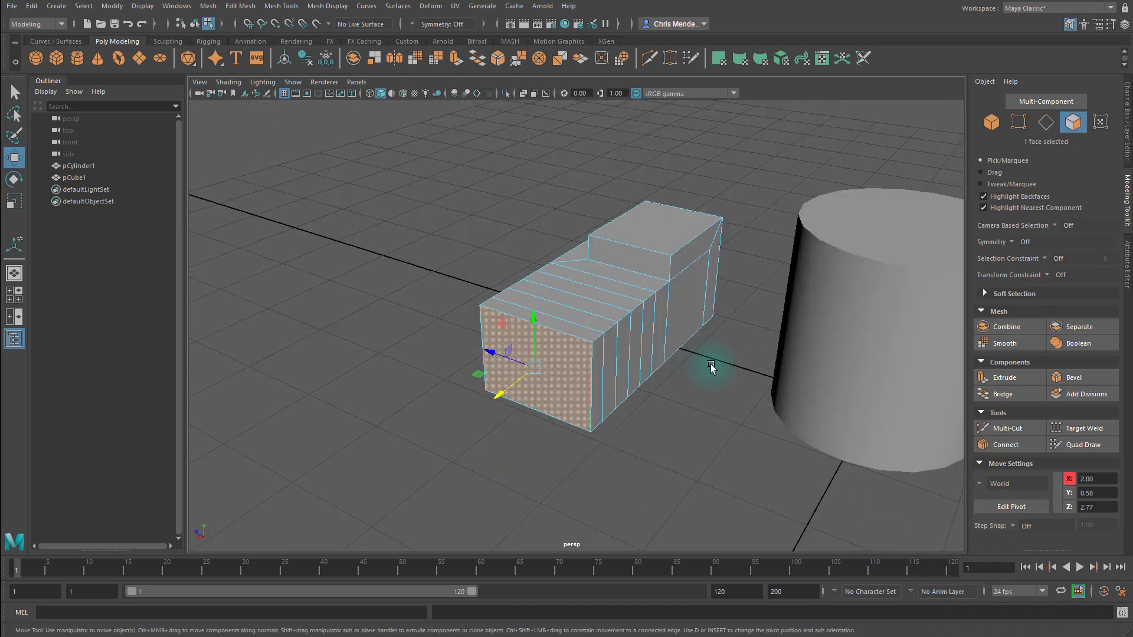
Step: Delete the whole cube object and frame the cylinder in the view
key("F8")
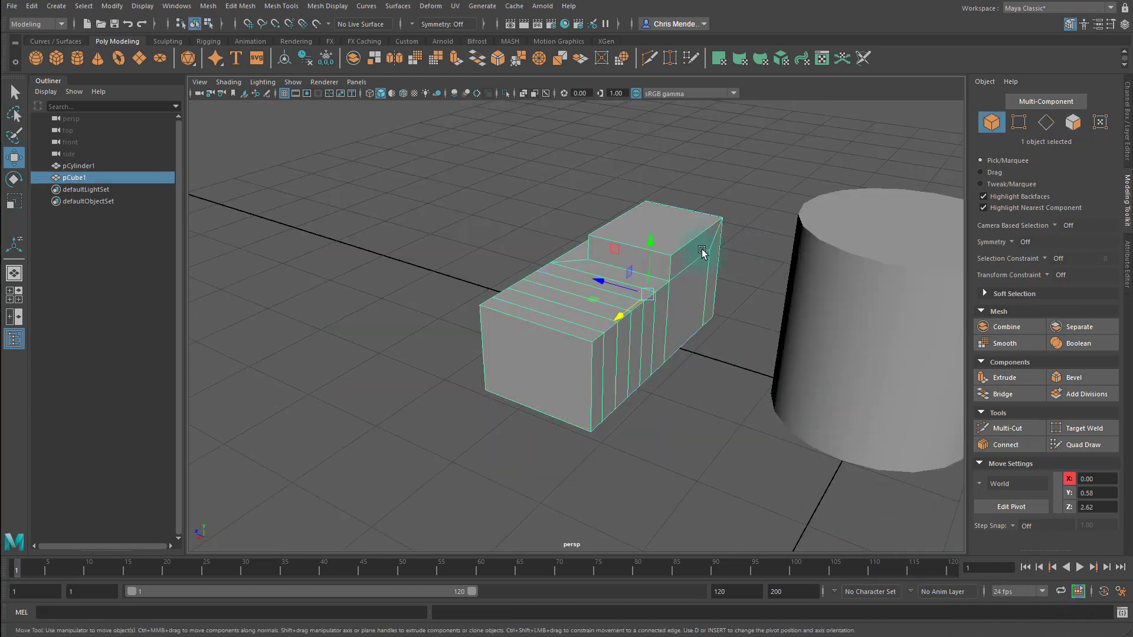
key("Delete")
middle_click_drag(739, 364, 607, 344, "alt")
left_click(787, 431)
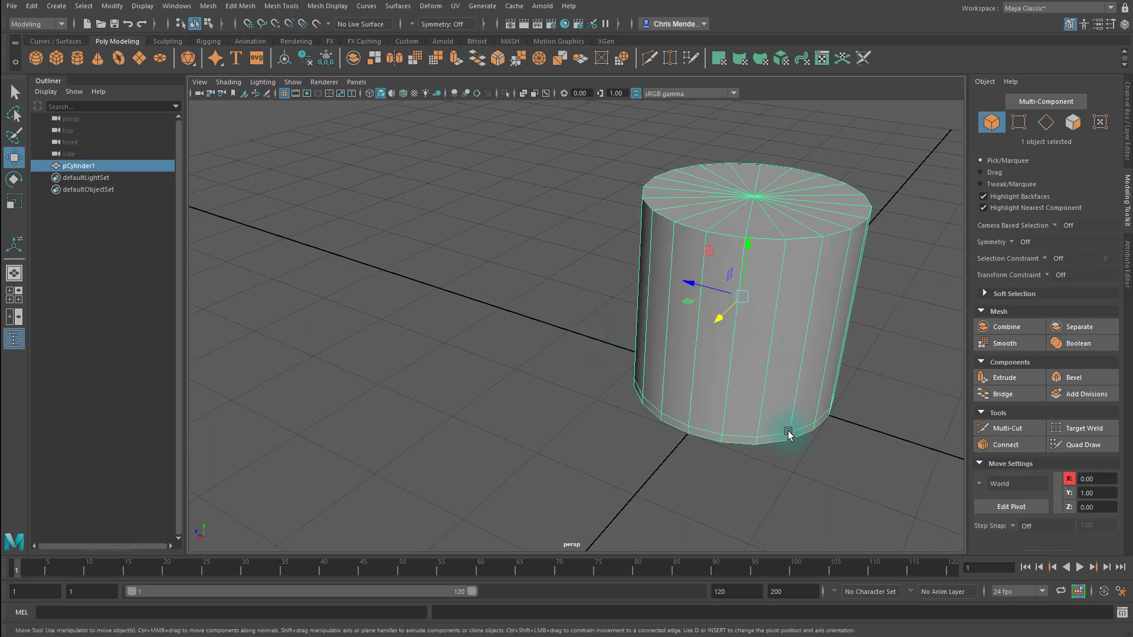
key("f")
Step: Select the full loop of narrow side faces around the cylinder's base
left_click_drag(721, 435, 584, 404, "alt")
right_click_drag(584, 404, 731, 461, "alt")
middle_click_drag(732, 460, 698, 371, "alt")
right_click_drag(630, 296, 639, 437)
left_click(598, 415)
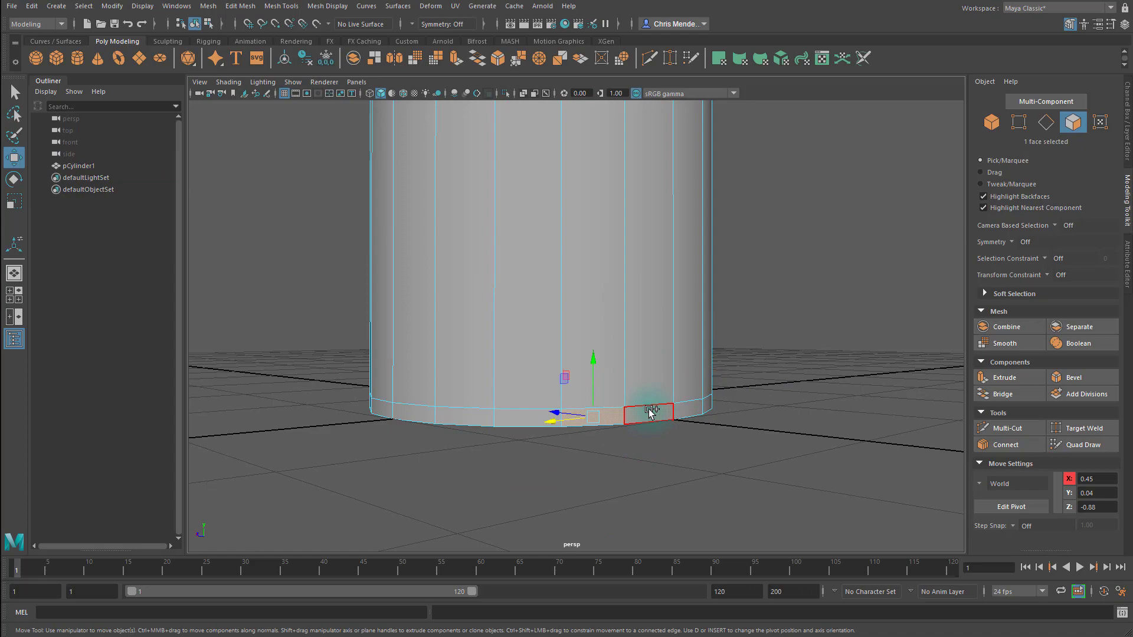
double_click(649, 412)
Step: Extrude the cylinder's base face loop outward with a thickness of 0.9
left_click_drag(787, 460, 716, 467, "alt")
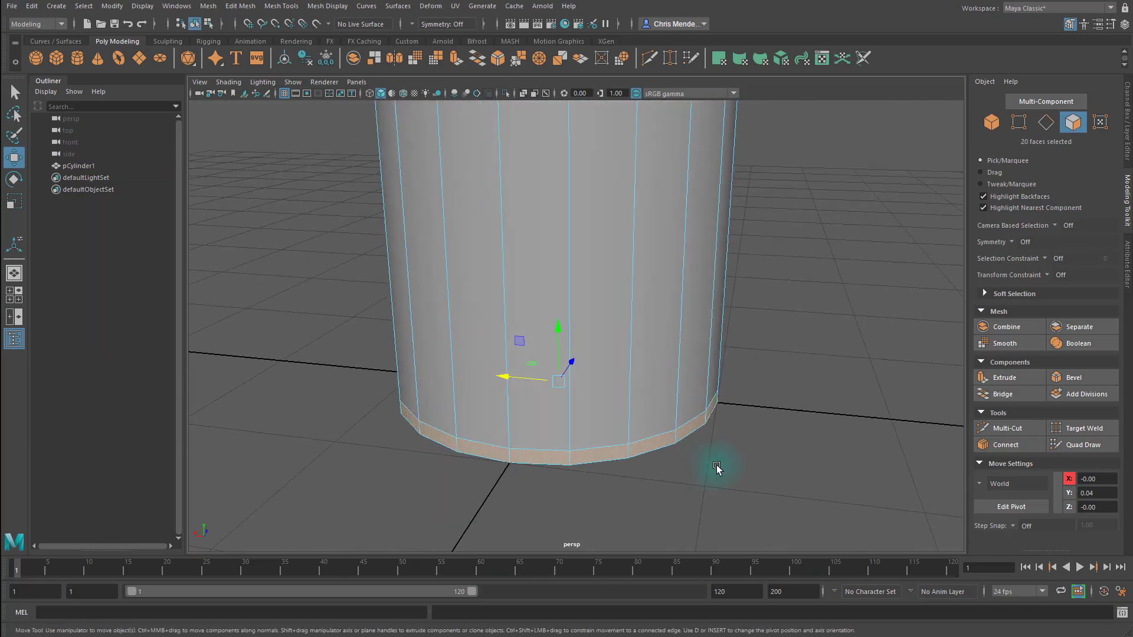
key("ctrl+e")
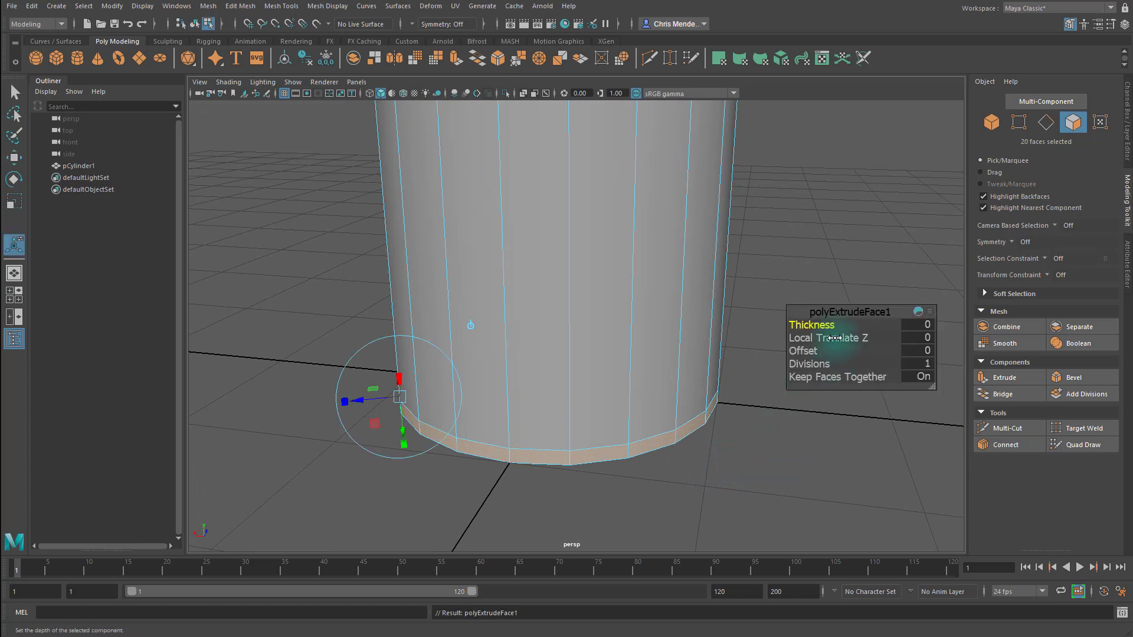
left_click_drag(814, 324, 820, 324)
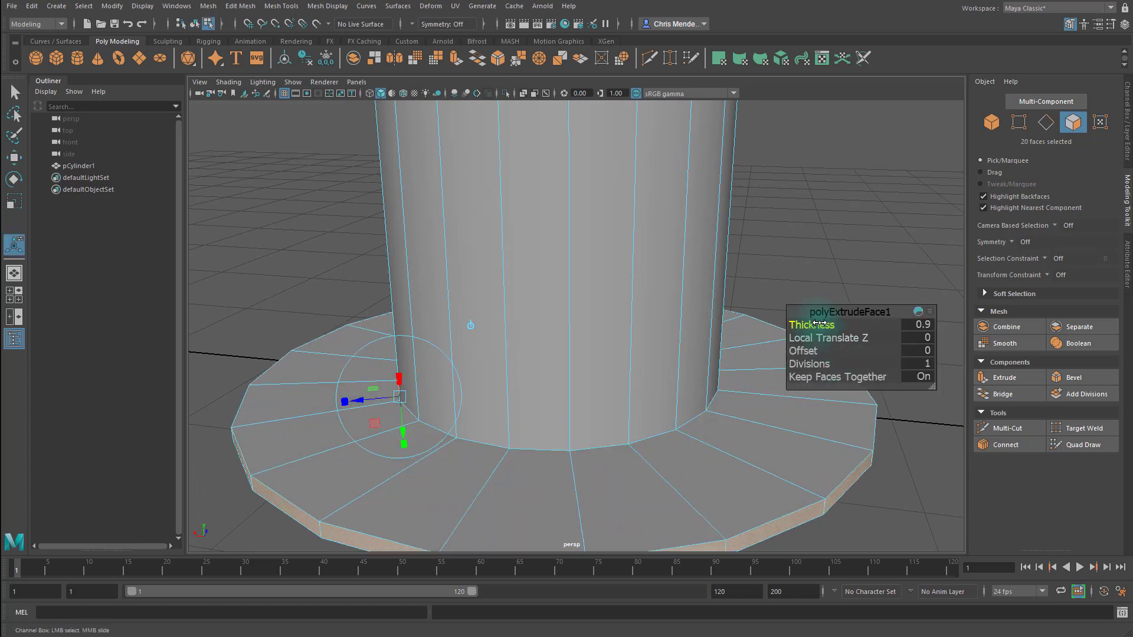
Step: Replace the selection with all the triangular faces of the inner circle on the cylinder's underside
left_click_drag(716, 390, 622, 341, "alt")
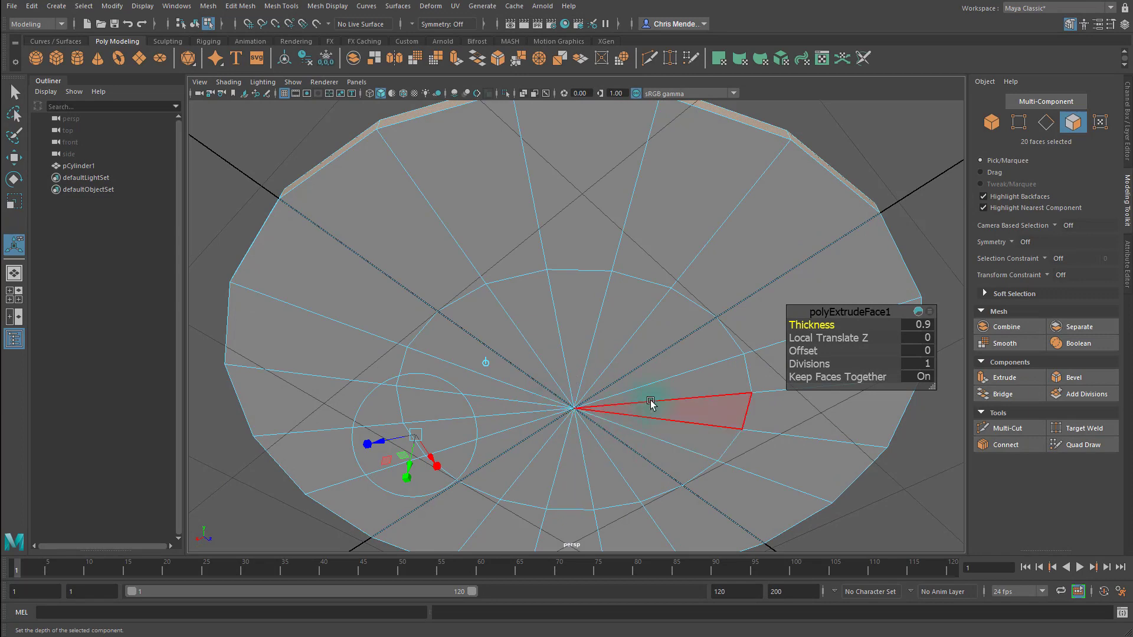
right_click_drag(650, 397, 529, 377, "alt")
left_click(750, 220)
left_click_drag(655, 371, 630, 357, "alt")
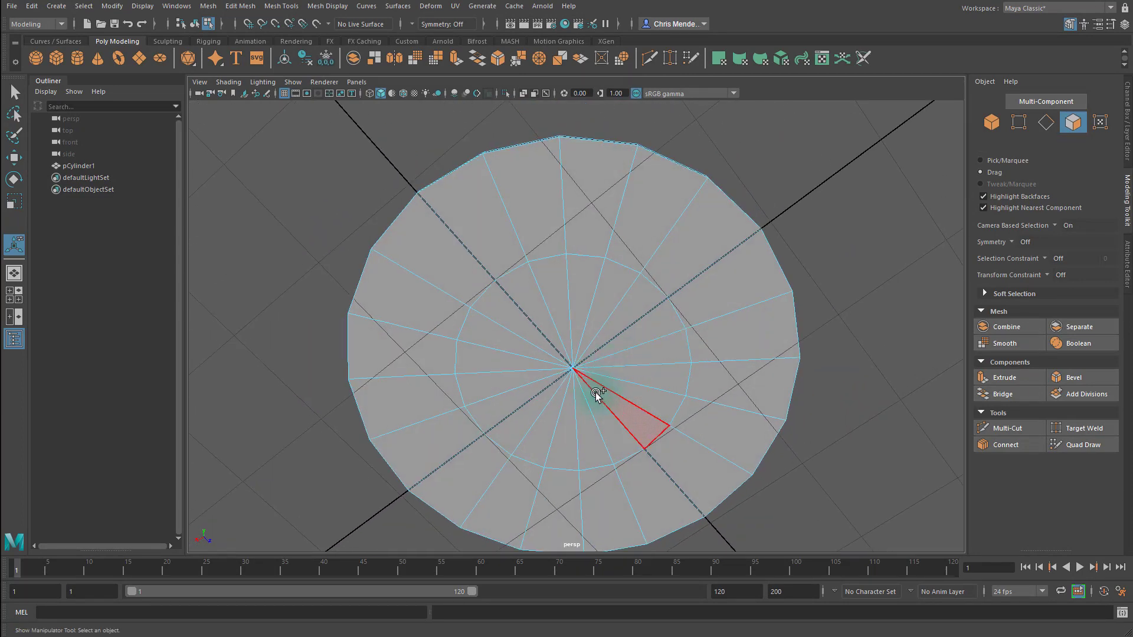
mouse_move(597, 395)
left_mouse_down()
mouse_move(582, 329)
mouse_move(559, 387)
mouse_move(675, 388)
left_mouse_up()
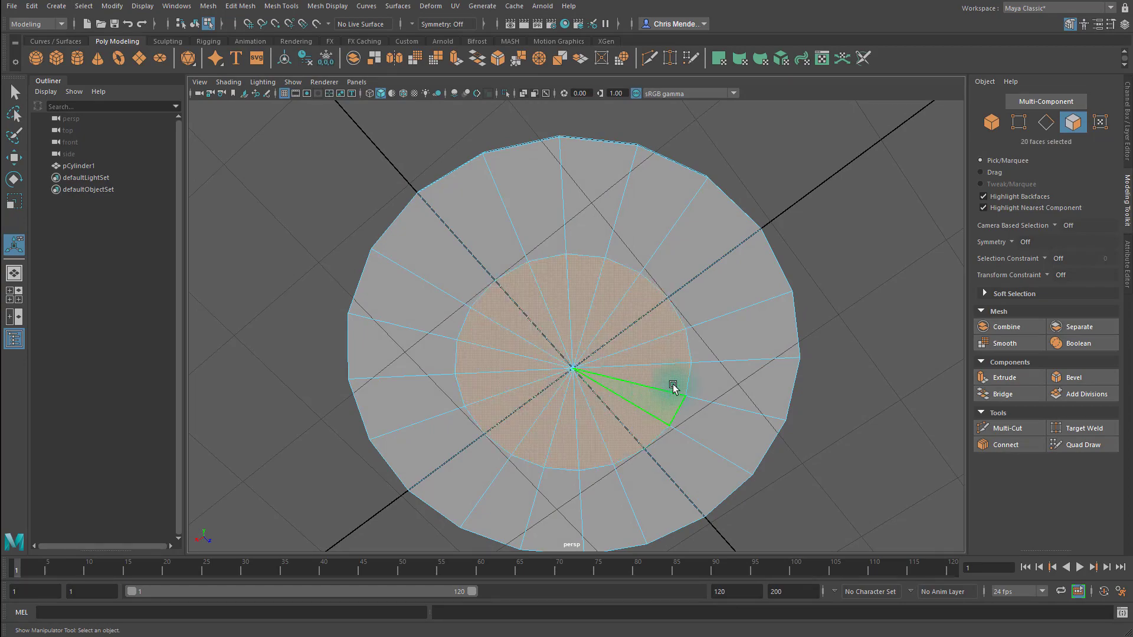
Step: Switch to wireframe display and extrude the selected inner circle faces on the cylinder's underside
left_click_drag(824, 303, 733, 417, "alt")
key("4")
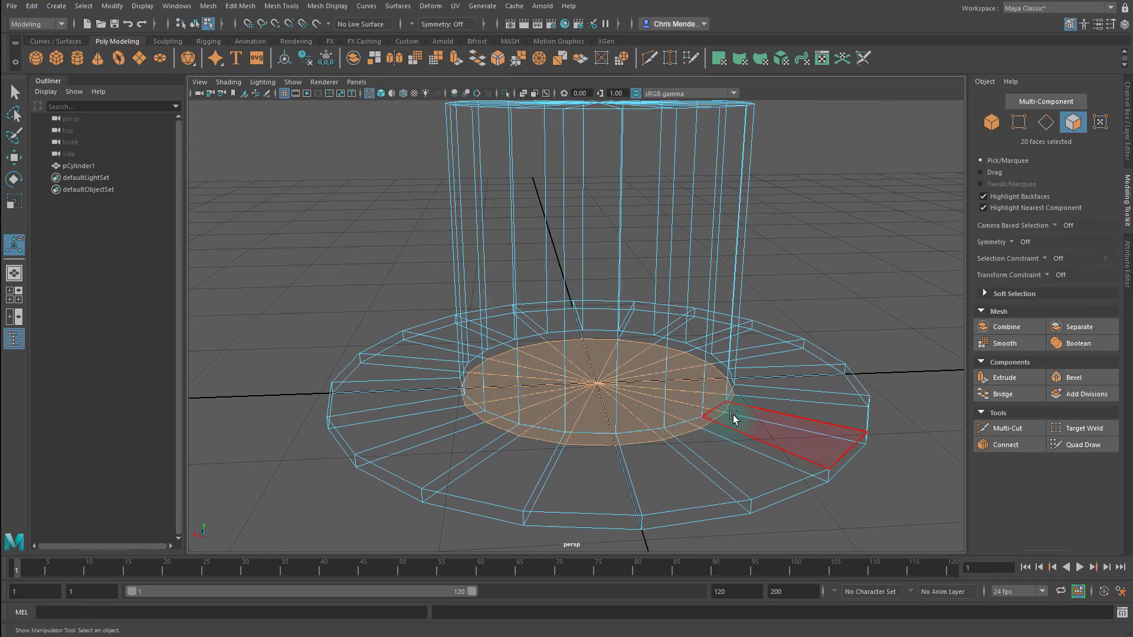
key("ctrl+e")
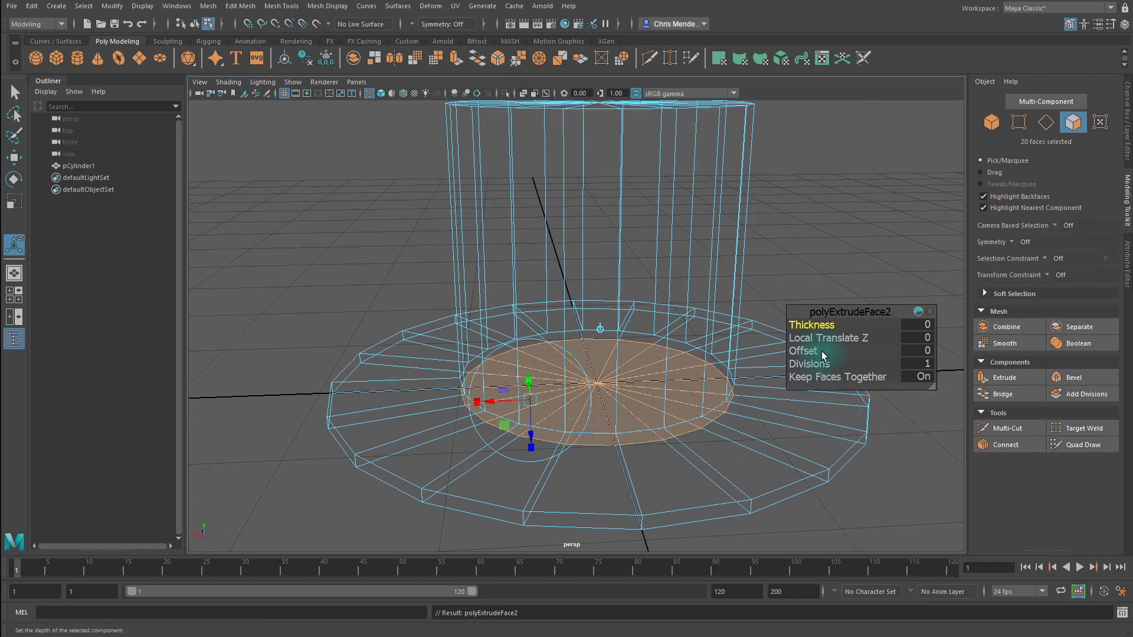
Step: Move the extruded circle faces up inside the cylinder with a Local Translate Z of -0.863, in shaded display
left_click_drag(730, 423, 522, 437, "alt")
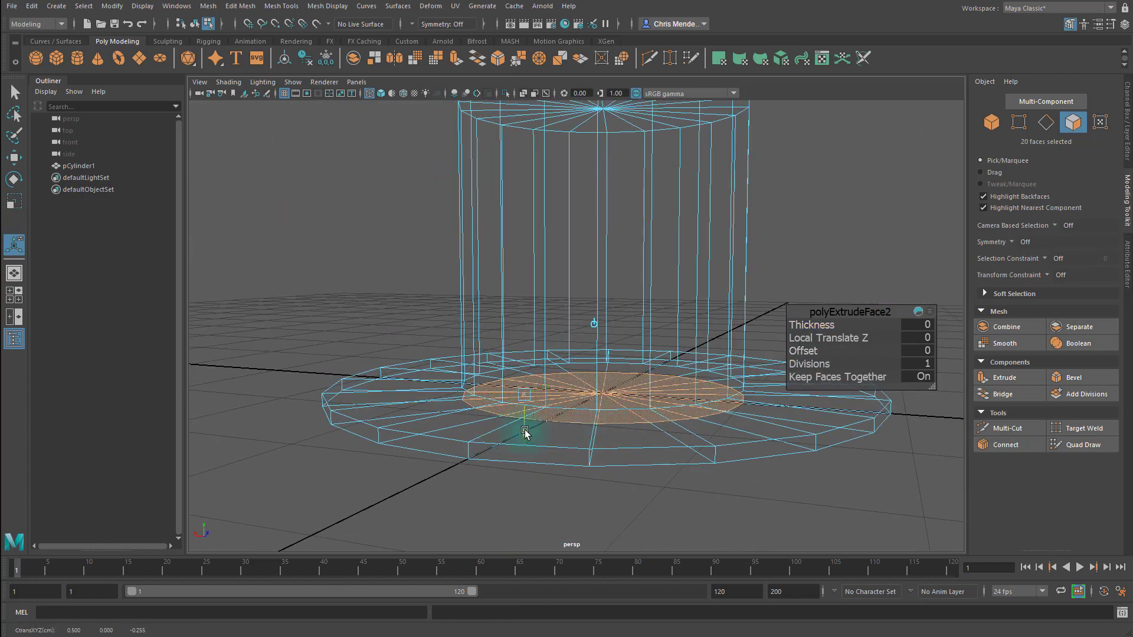
mouse_move(527, 313)
left_mouse_down("alt")
mouse_move(580, 369)
mouse_move(646, 401)
left_mouse_up("alt")
key("5")
left_click_drag(761, 506, 720, 499, "alt")
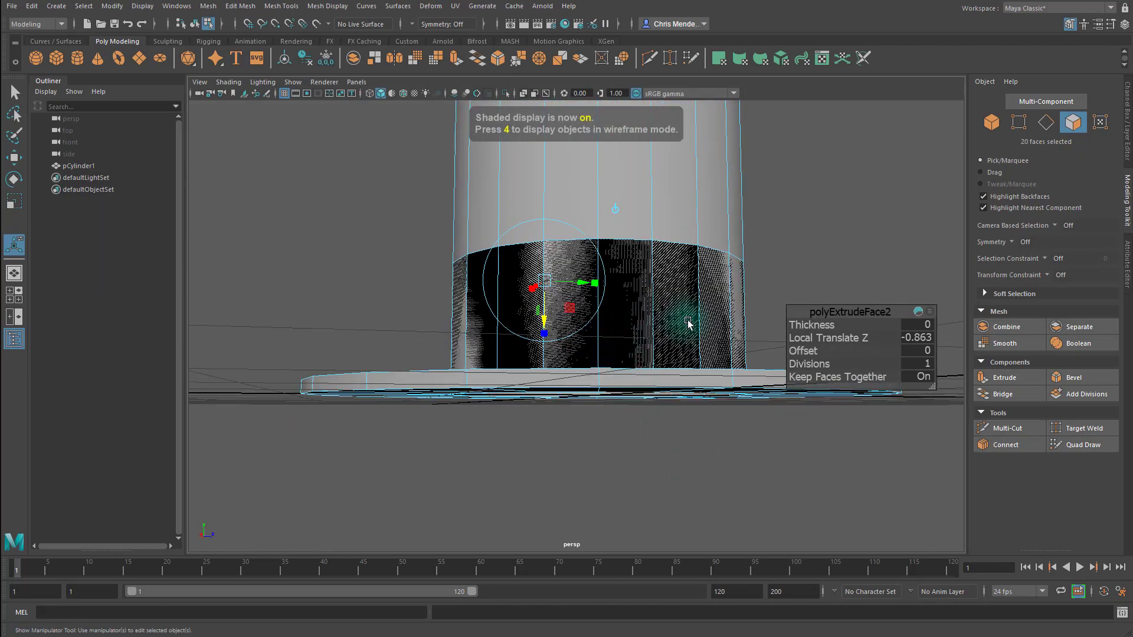
Step: Delete the cylinder's outer side faces and examine the inner extrusion from above and below
left_click_drag(688, 323, 569, 278, "alt")
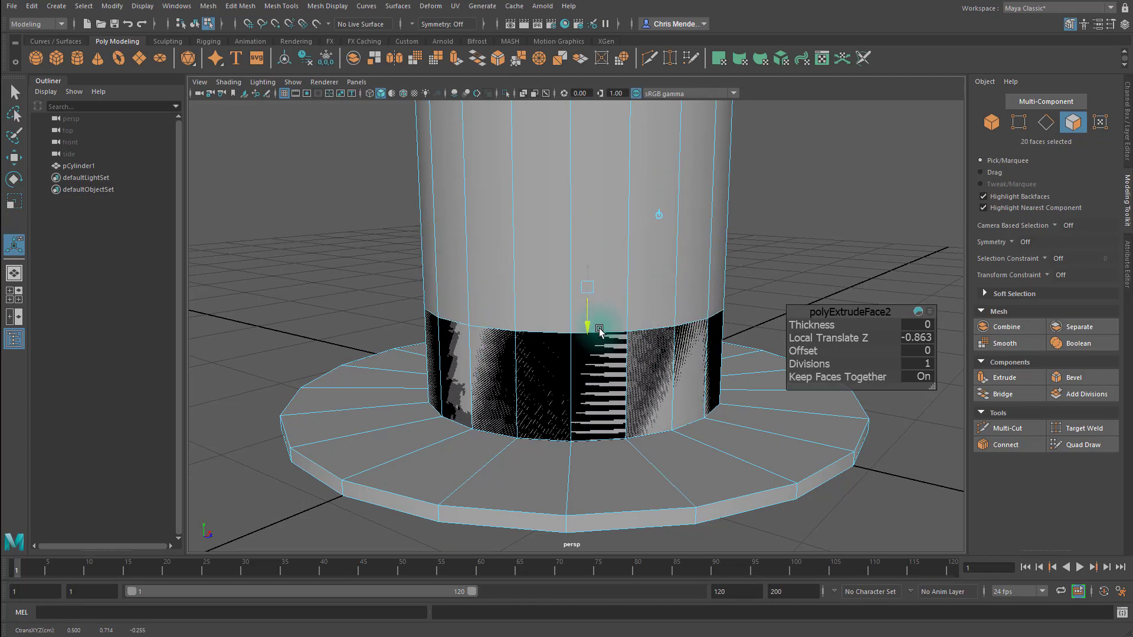
left_click_drag(638, 403, 674, 393, "alt")
left_click(680, 390)
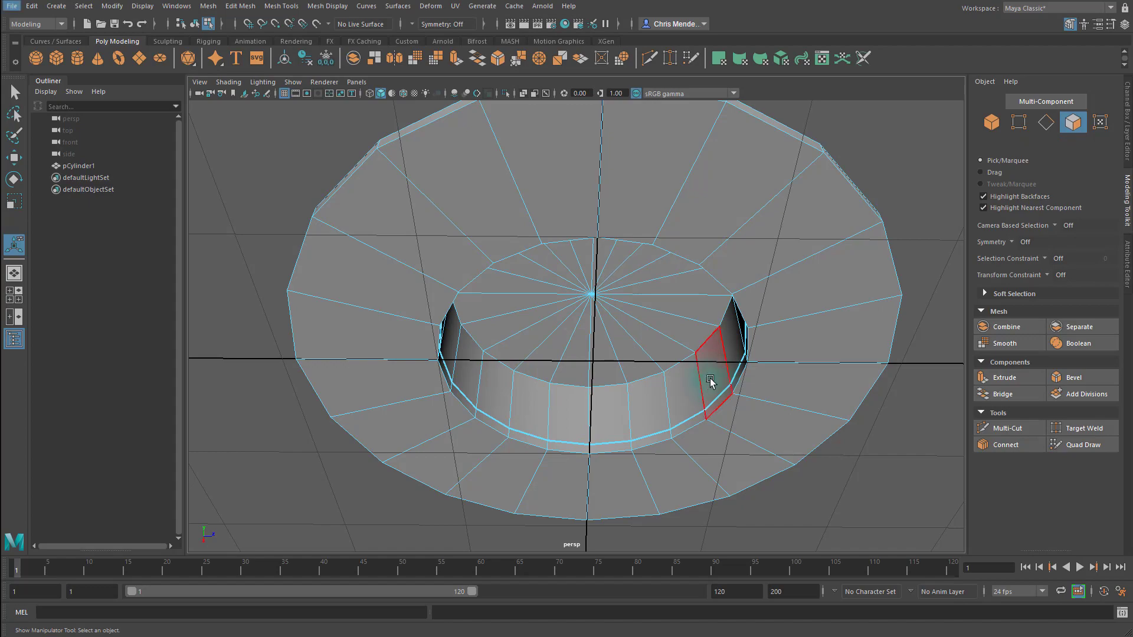
left_click_drag(710, 382, 754, 440, "alt")
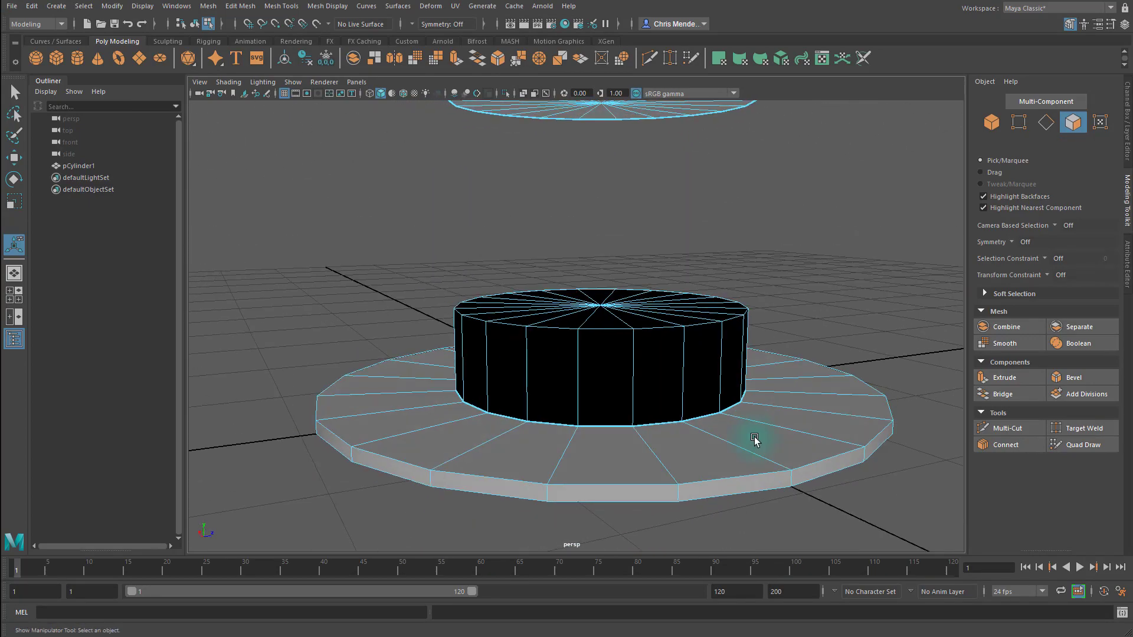
left_click_drag(655, 411, 683, 309, "alt")
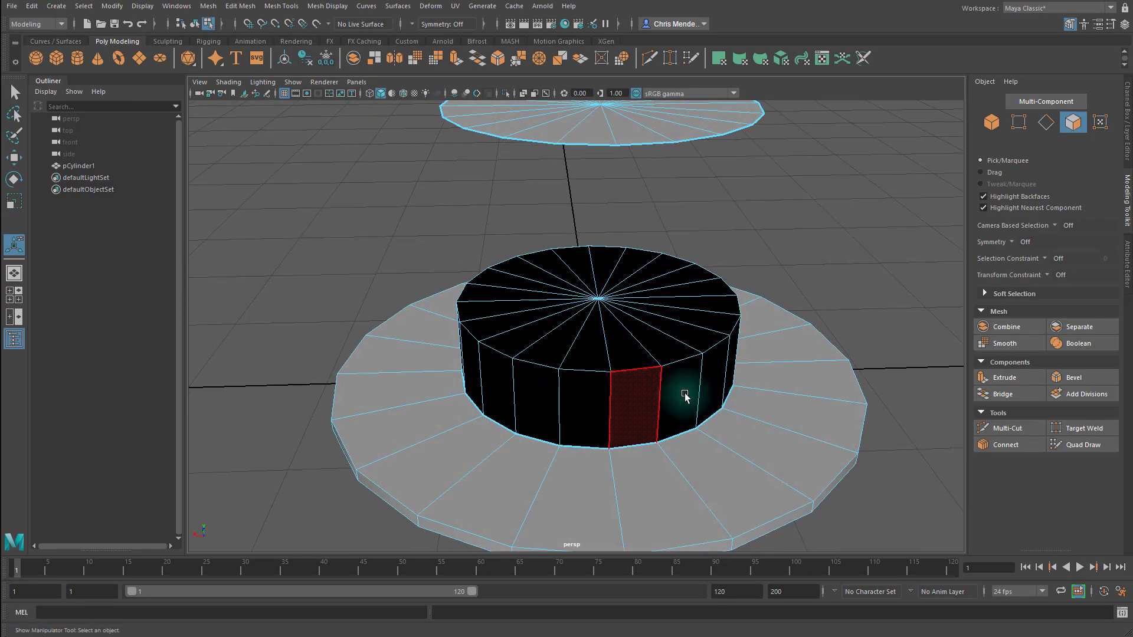
left_click_drag(644, 384, 620, 280, "alt")
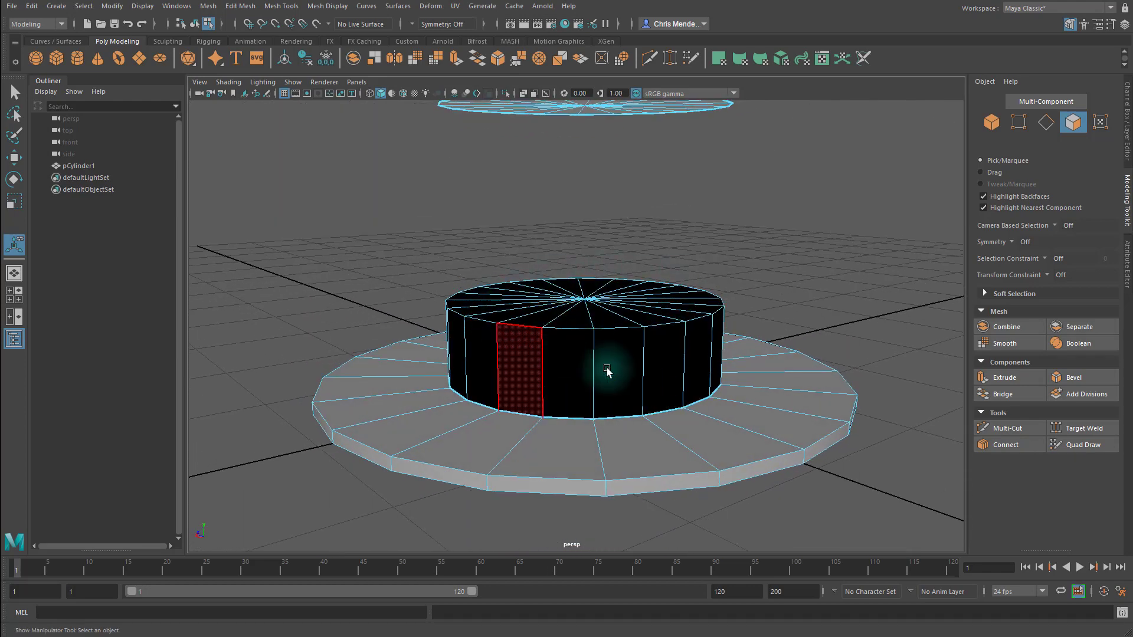
left_click_drag(607, 372, 645, 324, "alt")
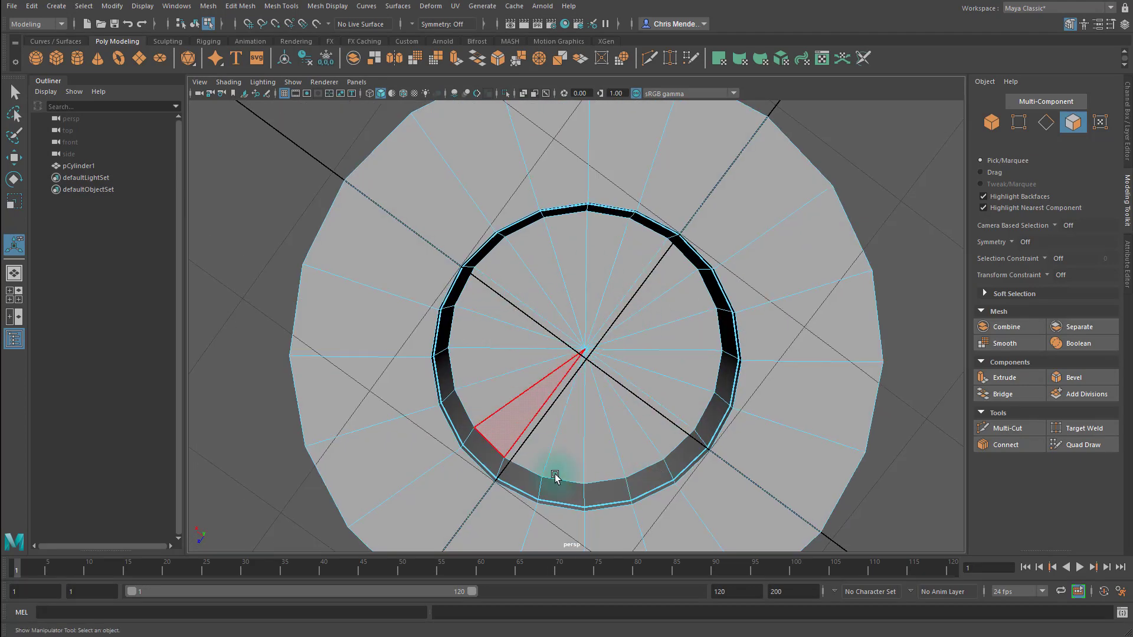
left_click_drag(551, 473, 645, 392, "alt")
Step: Undo the side face deletion and the inward move of the extruded underside faces
key("ctrl+z")
mouse_move(718, 449)
left_mouse_down("alt")
mouse_move(715, 379)
mouse_move(716, 430)
left_mouse_up("alt")
key("ctrl+e")
key("ctrl+z")
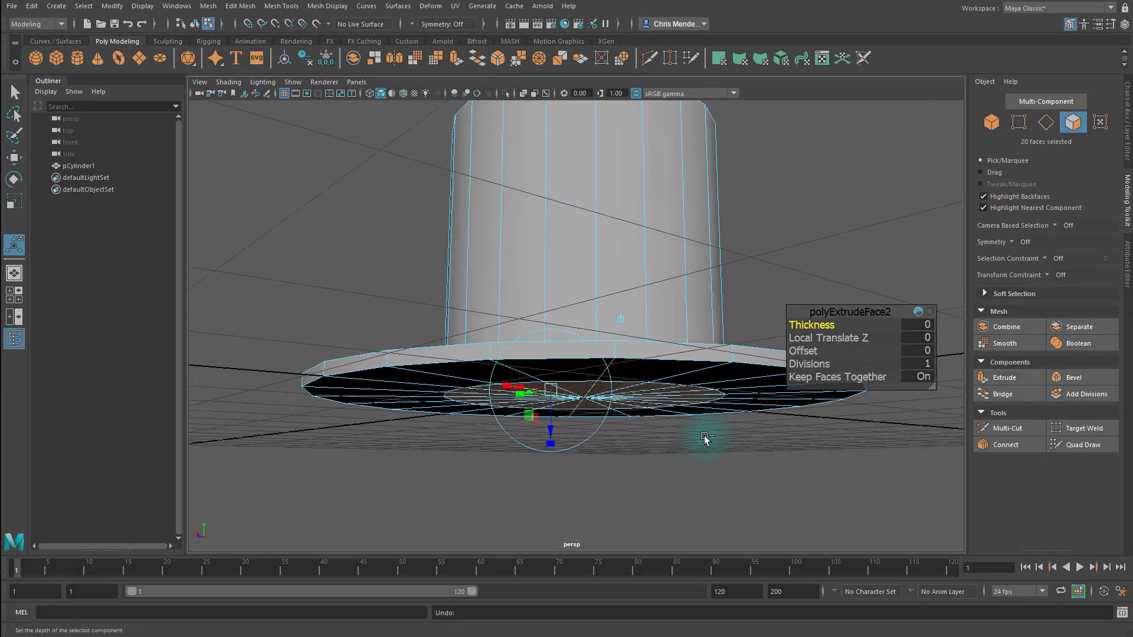
Step: Offset the extruded circle faces on the underside inward by 0.123
left_click_drag(645, 430, 669, 398, "alt")
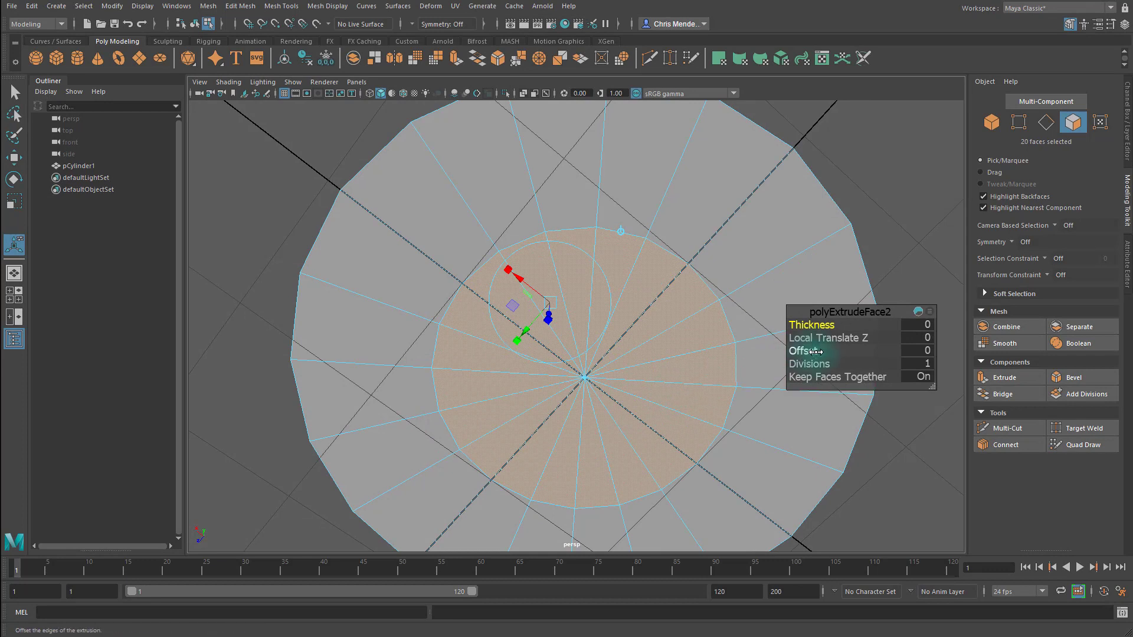
left_click_drag(812, 351, 816, 358)
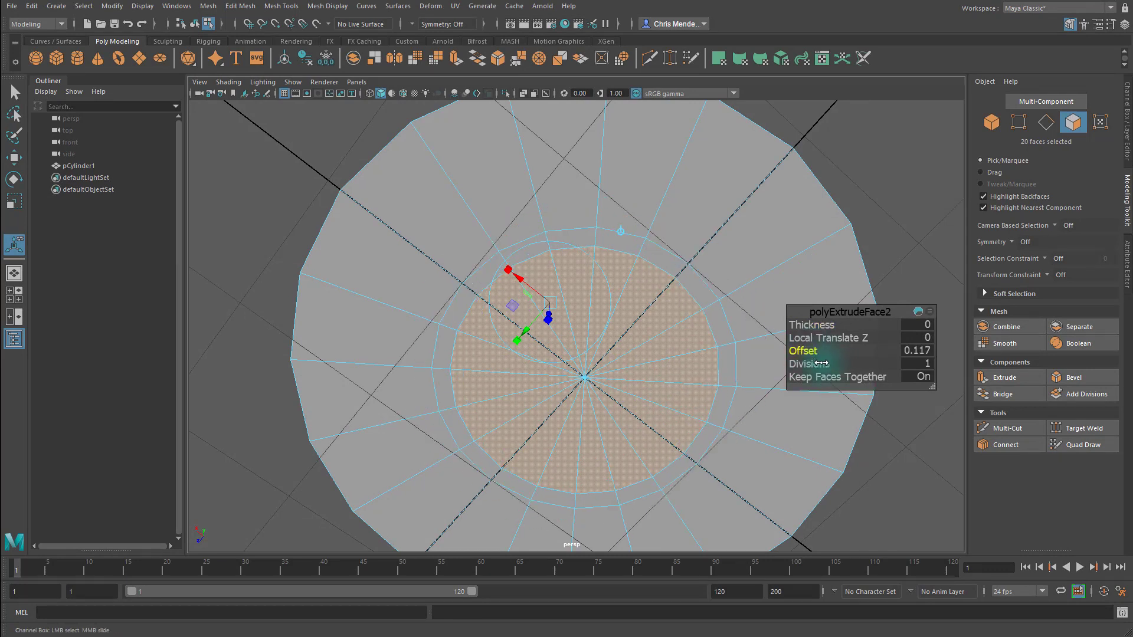
left_click_drag(703, 374, 672, 402, "alt")
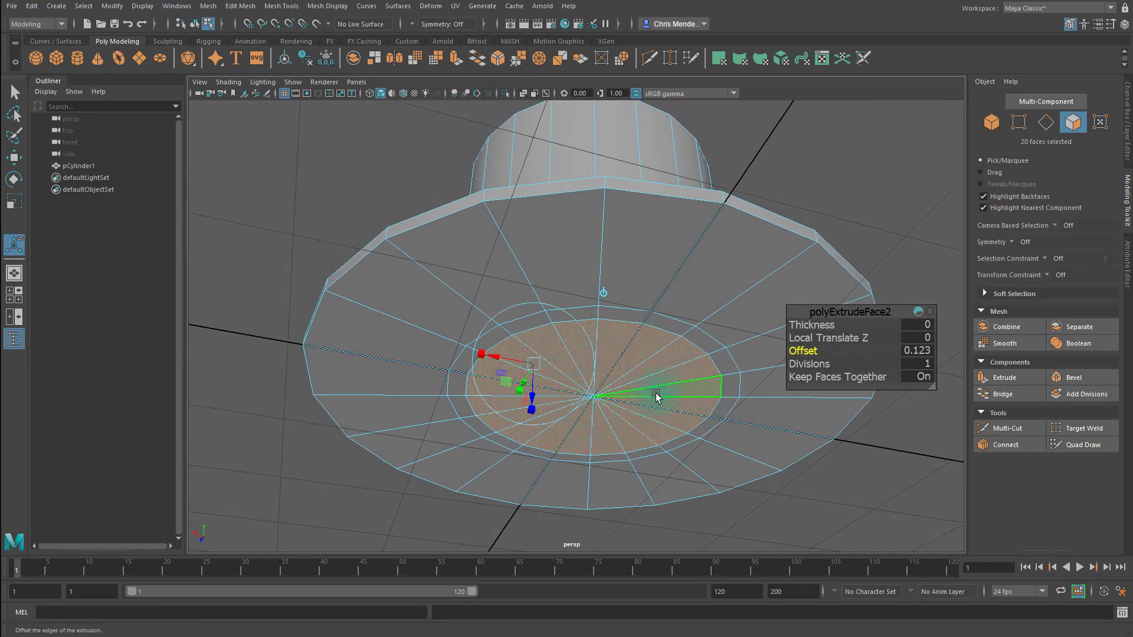
Step: Extrude the inset circle faces up into the cylinder with a thickness of -1.871, using wireframe display to judge the depth
key("ctrl+e")
left_click_drag(671, 406, 670, 435, "alt")
key("4")
left_click_drag(821, 325, 260, 306)
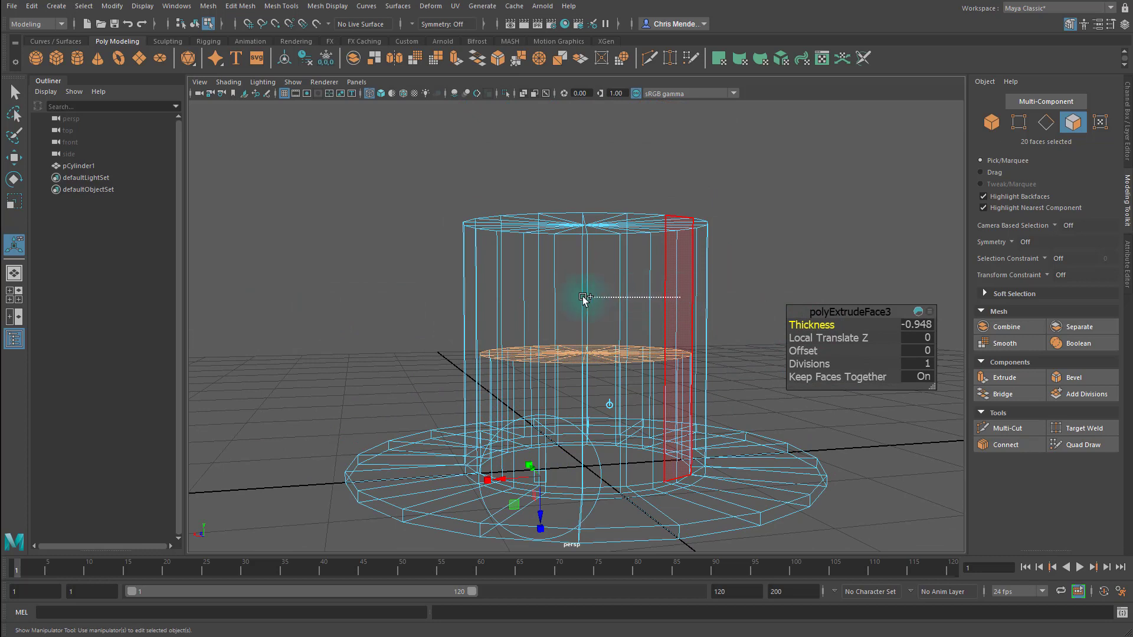
left_click_drag(820, 325, 277, 300)
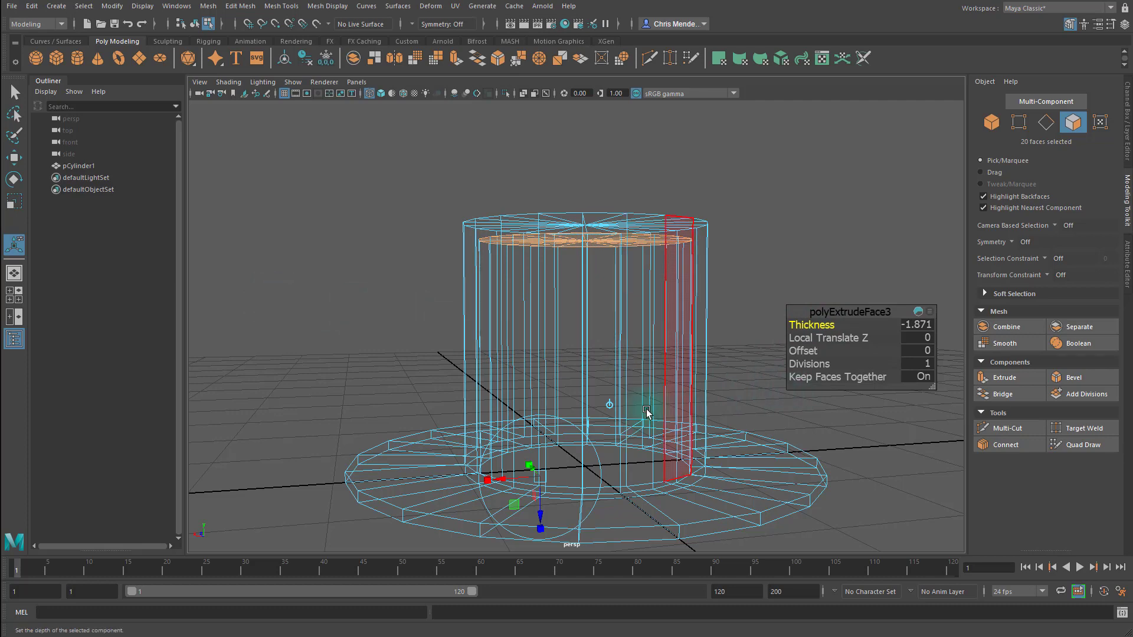
key("5")
mouse_move(622, 407)
left_mouse_down("alt")
mouse_move(688, 413)
mouse_move(698, 434)
mouse_move(668, 412)
left_mouse_up("alt")
Step: Return to object mode, deselect the hat shape and inspect it in shaded display
right_click_drag(673, 390, 749, 231)
left_click(823, 256)
left_click_drag(824, 256, 907, 525, "alt")
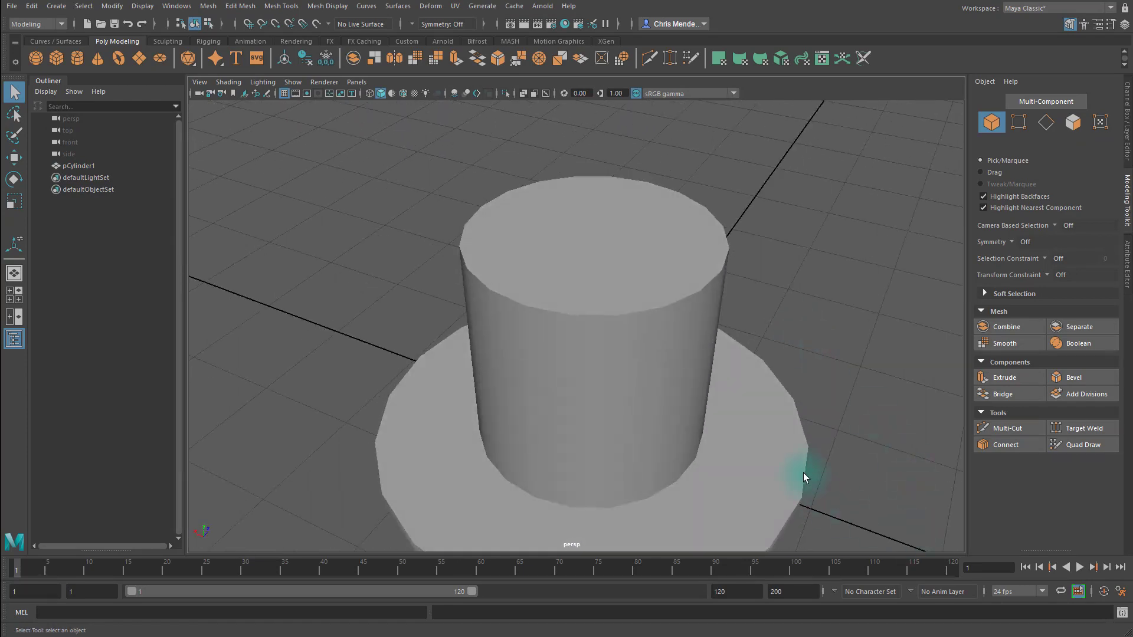
left_click_drag(803, 475, 769, 439, "alt")
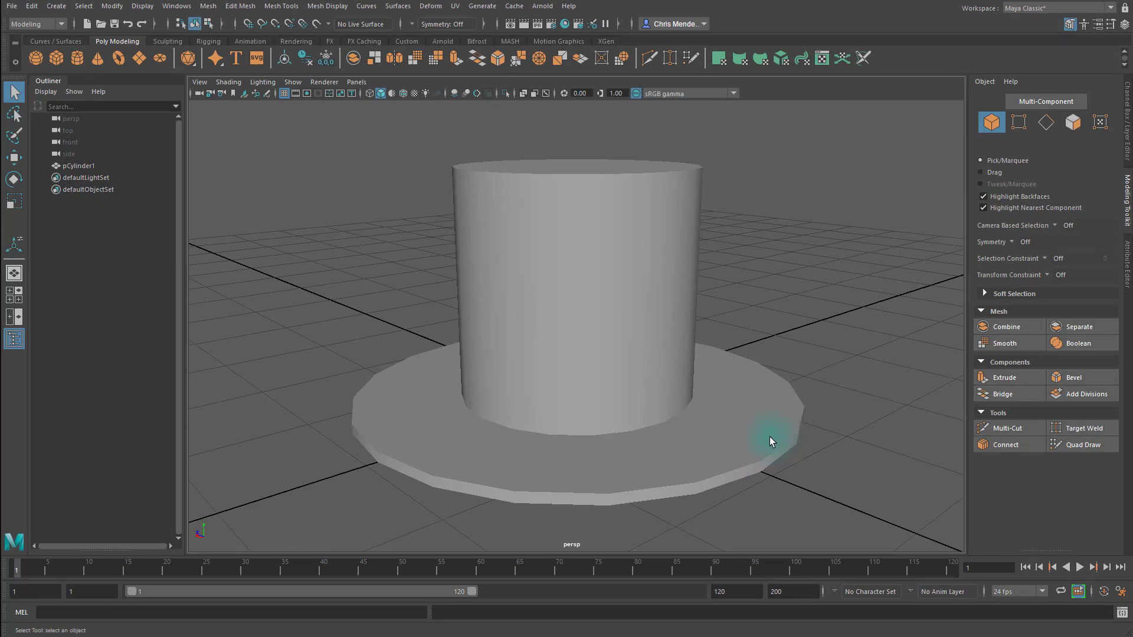
Step: Switch the hat to edge mode and select the full edge loop around the cylinder's top rim
left_click_drag(695, 300, 585, 362, "alt")
left_click(661, 203)
right_click_drag(585, 361, 582, 280)
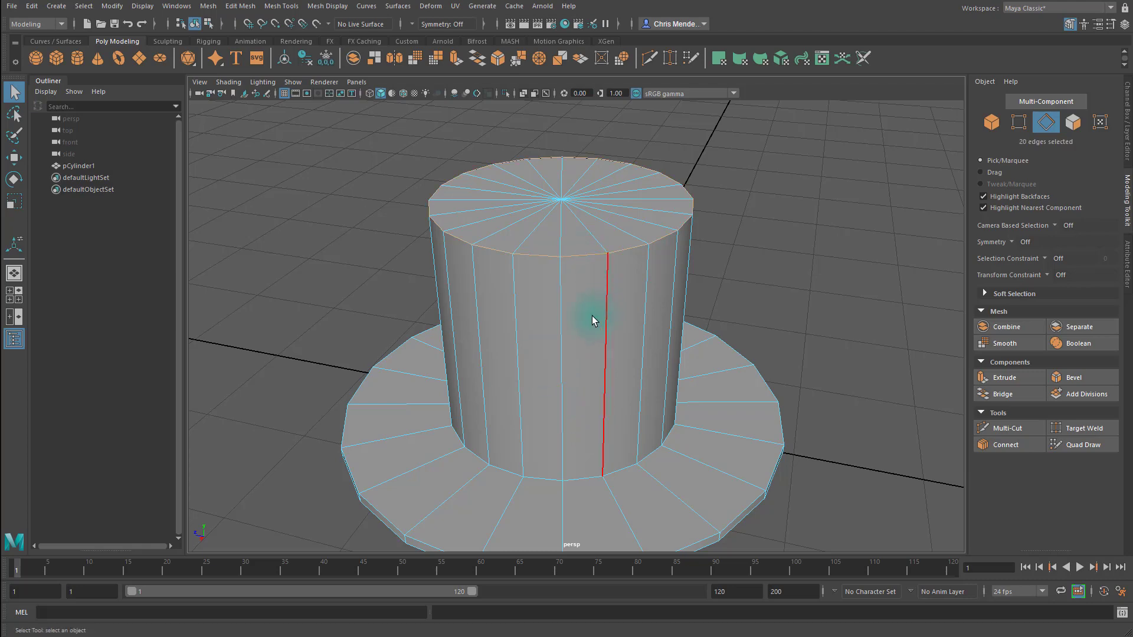
left_click_drag(592, 316, 634, 321, "alt")
left_click_drag(668, 321, 667, 323, "alt")
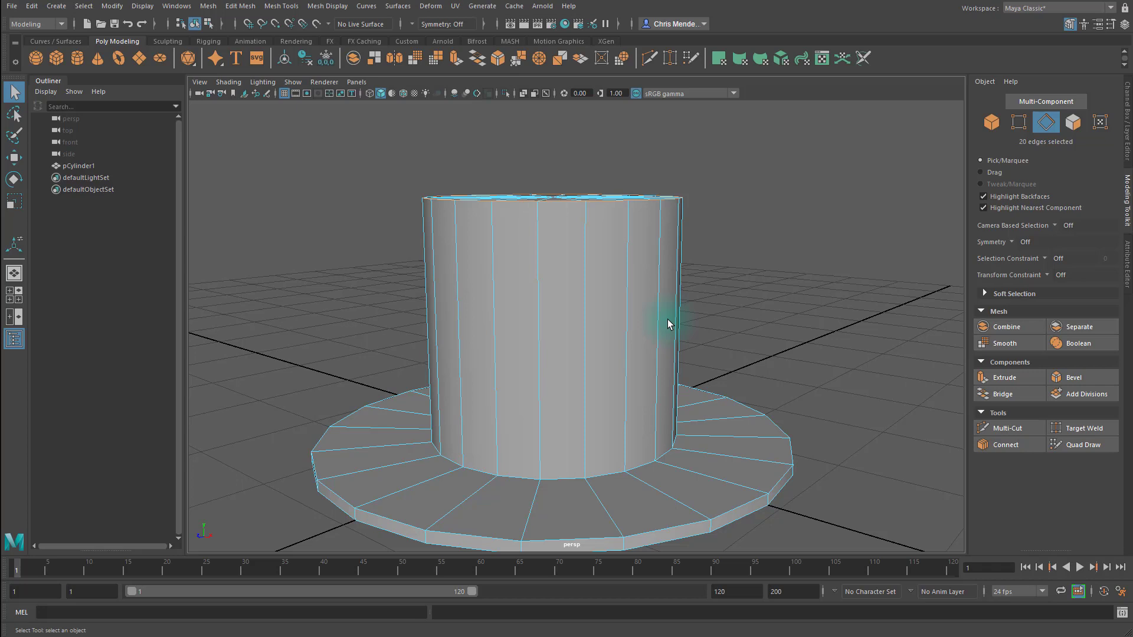
left_click_drag(667, 320, 652, 408, "alt")
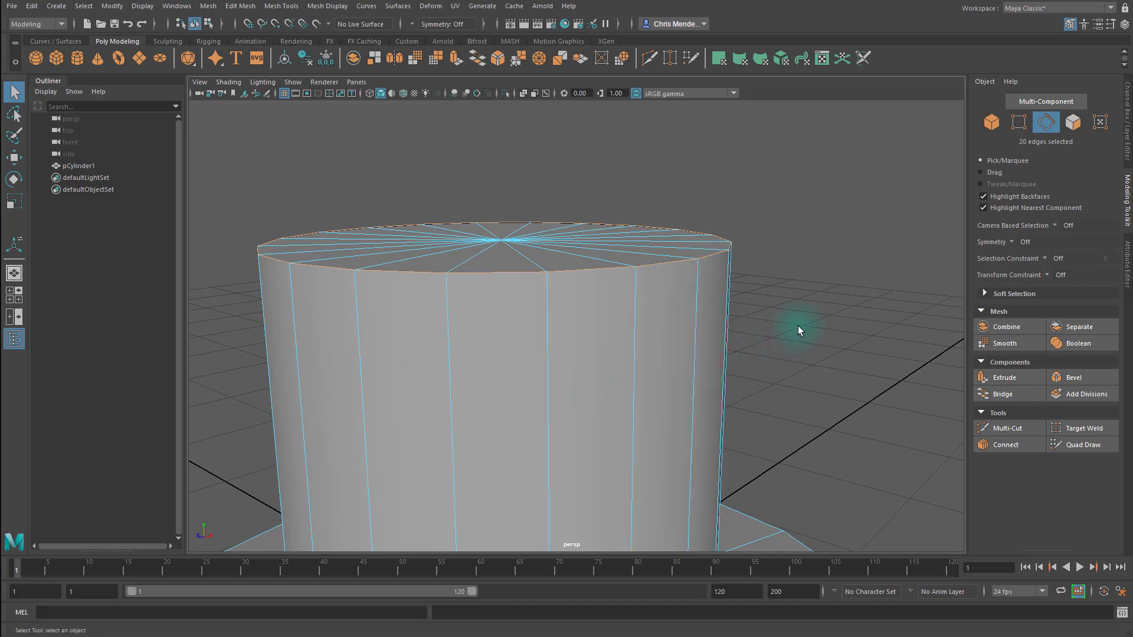
left_click_drag(770, 387, 769, 346, "alt")
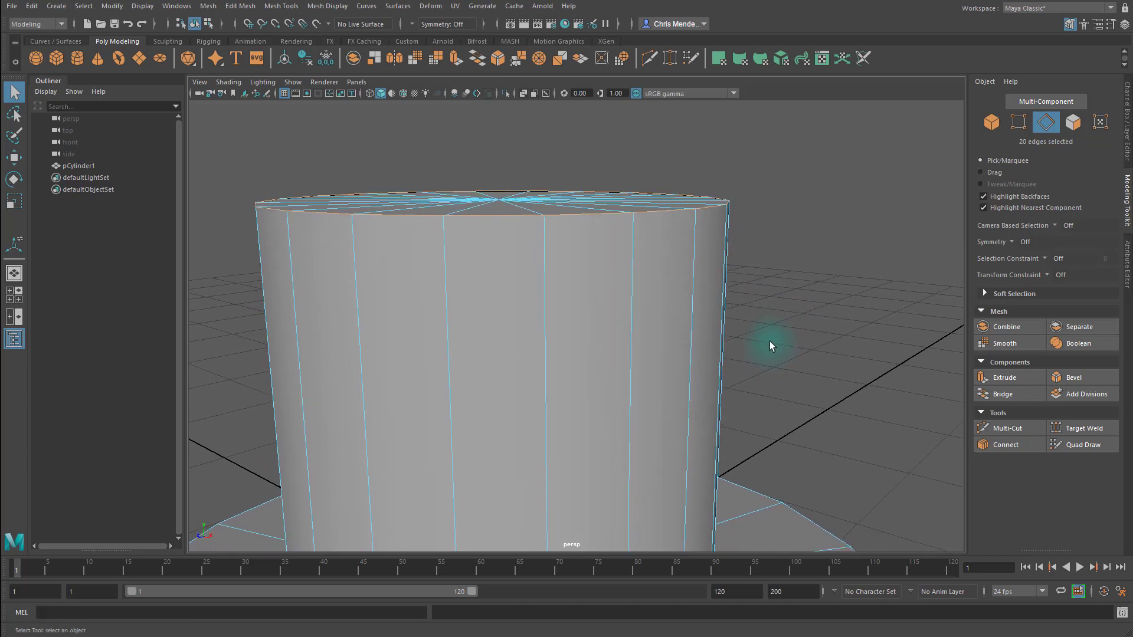
double_click(583, 216)
left_click_drag(816, 232, 697, 305, "alt")
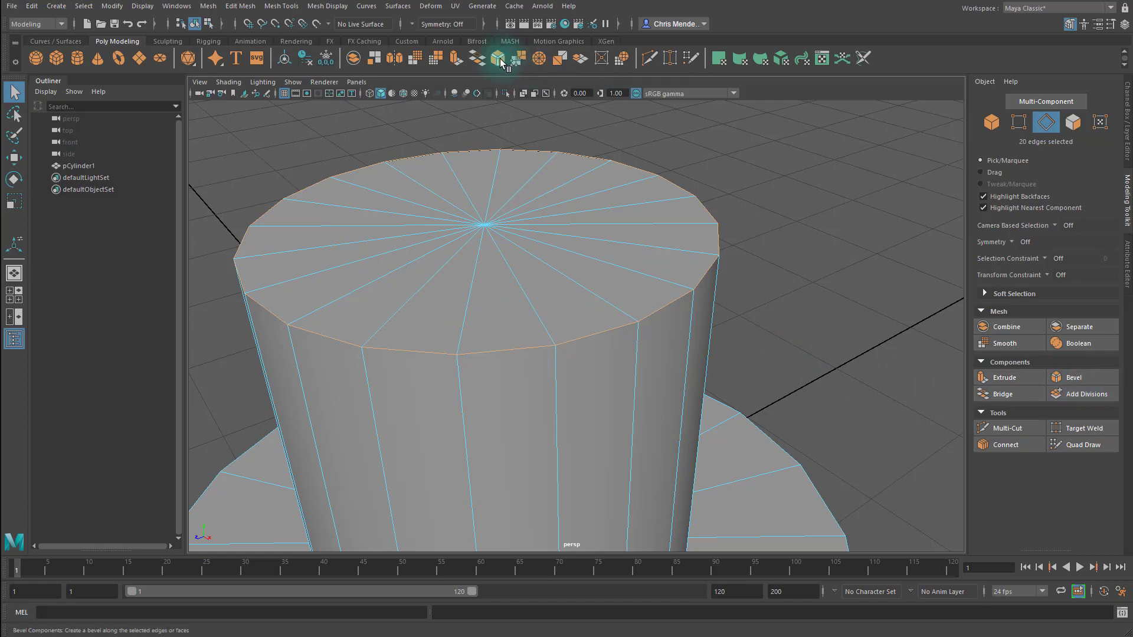
Step: Bevel the cylinder's top rim loop with a fraction of 0.1 and 3 segments
left_click(1083, 378)
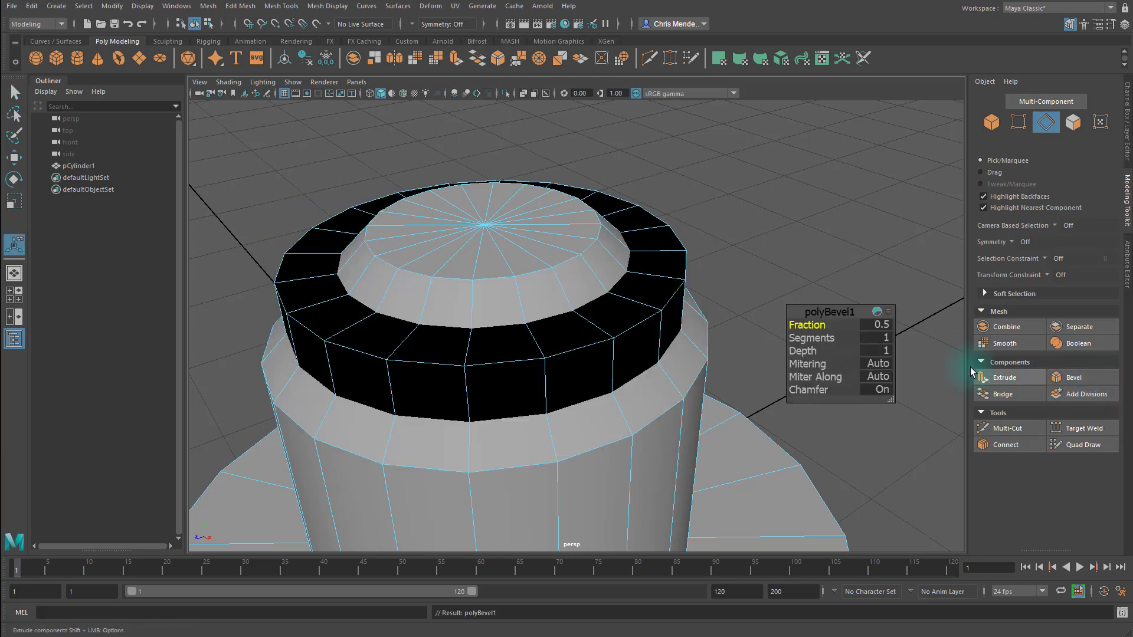
left_click_drag(685, 392, 721, 360, "alt")
left_click_drag(816, 312, 798, 155)
left_click_drag(681, 224, 671, 202, "alt")
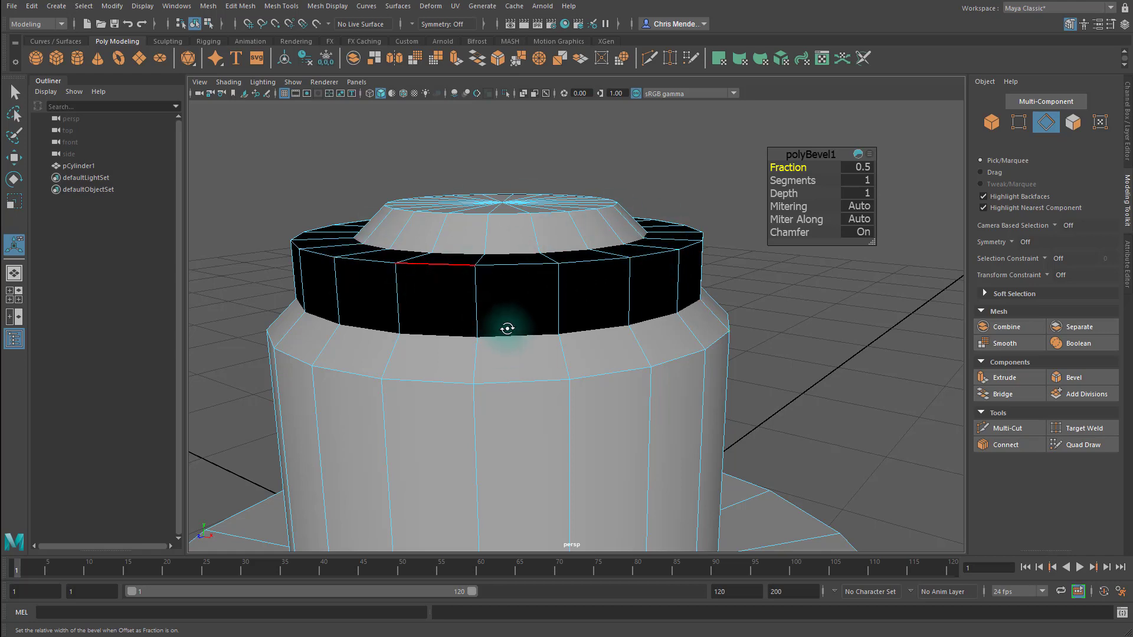
left_click_drag(508, 329, 593, 316, "alt")
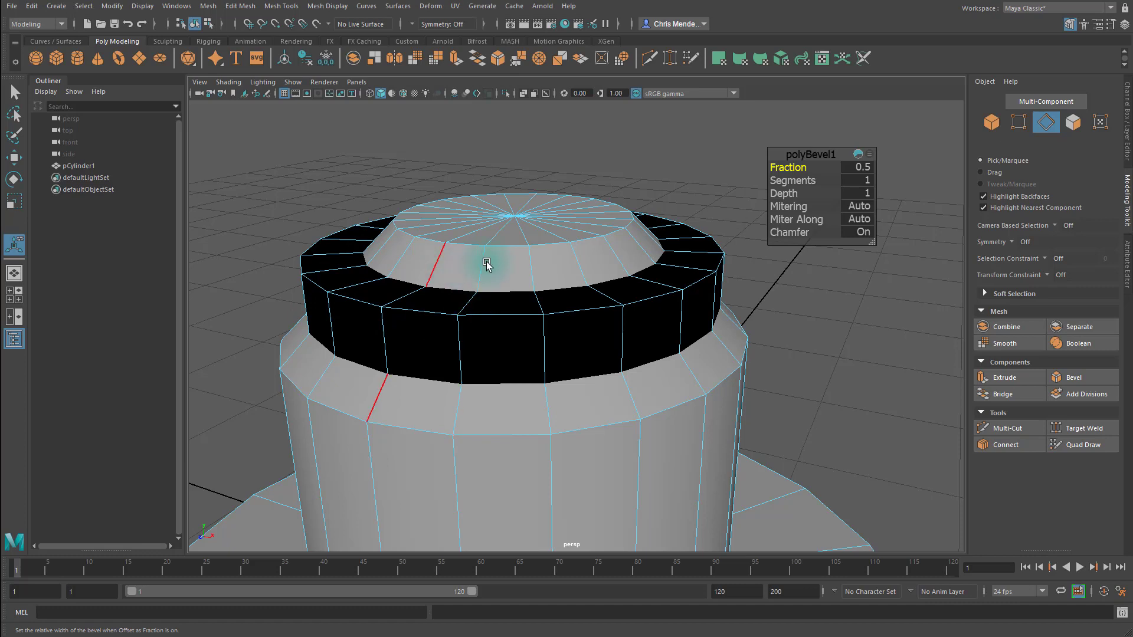
left_click_drag(801, 167, 799, 167)
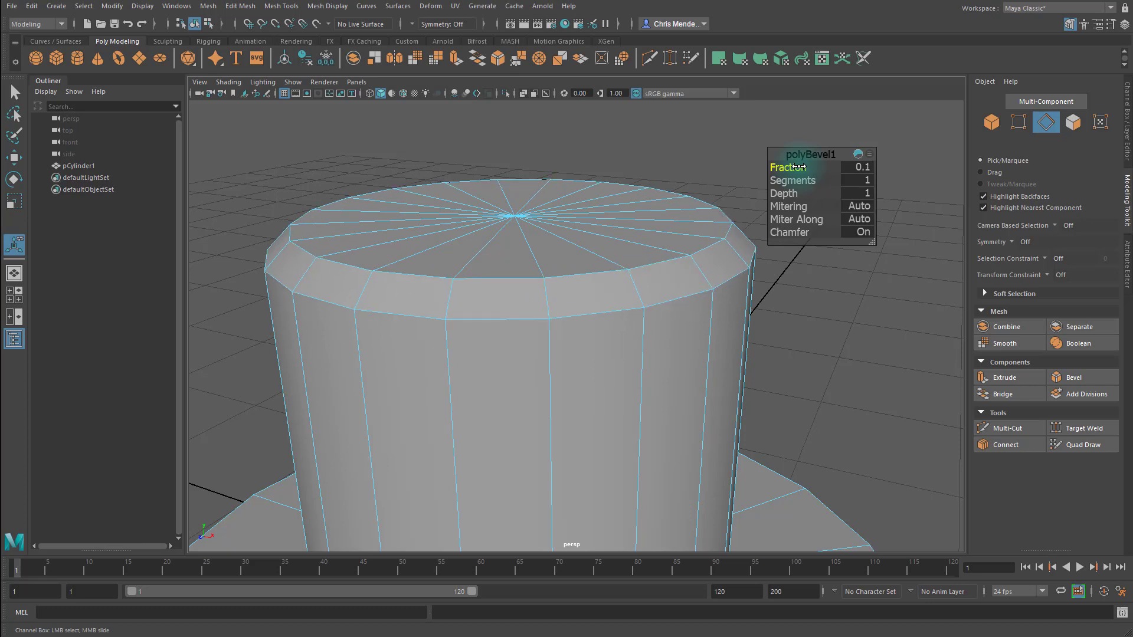
left_click_drag(591, 232, 360, 246, "alt")
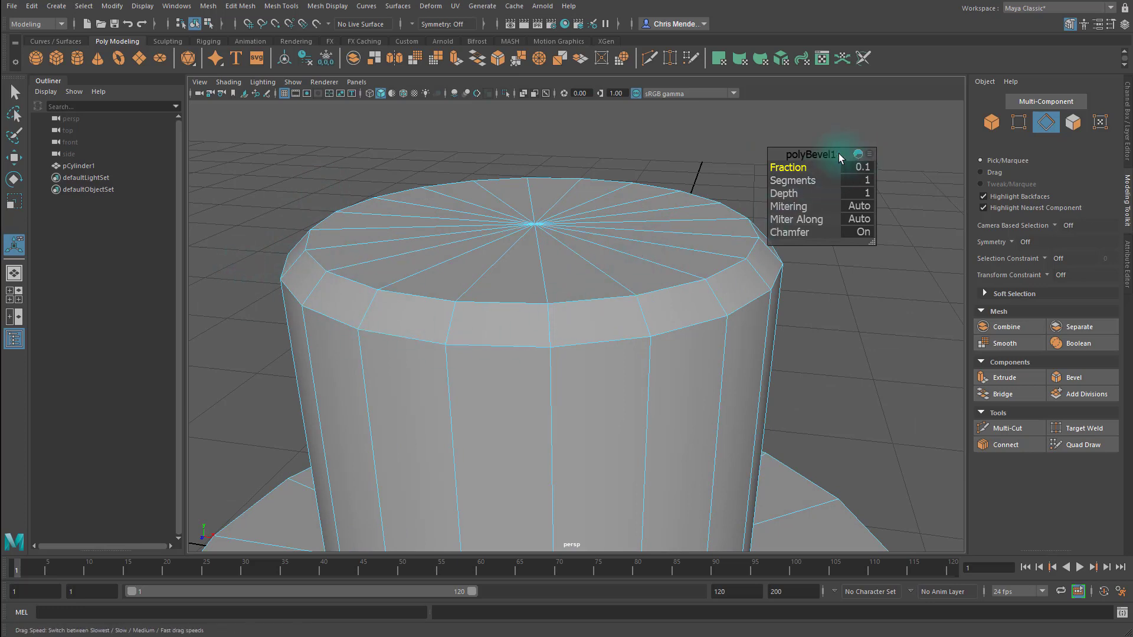
mouse_move(795, 167)
left_mouse_down()
mouse_move(797, 182)
mouse_move(819, 181)
mouse_move(798, 167)
mouse_move(794, 178)
left_mouse_up()
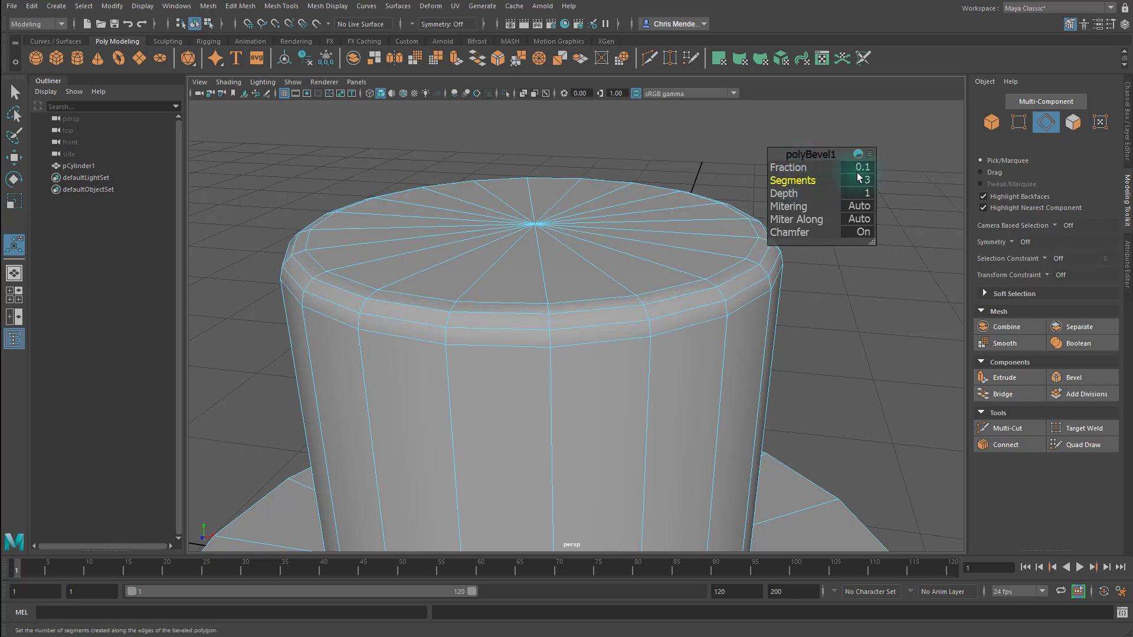
Step: Bevel the edge loop where the cylinder meets the brim with a fraction of 0.1 and additional segments
left_click_drag(705, 236, 612, 348, "alt")
double_click(589, 382)
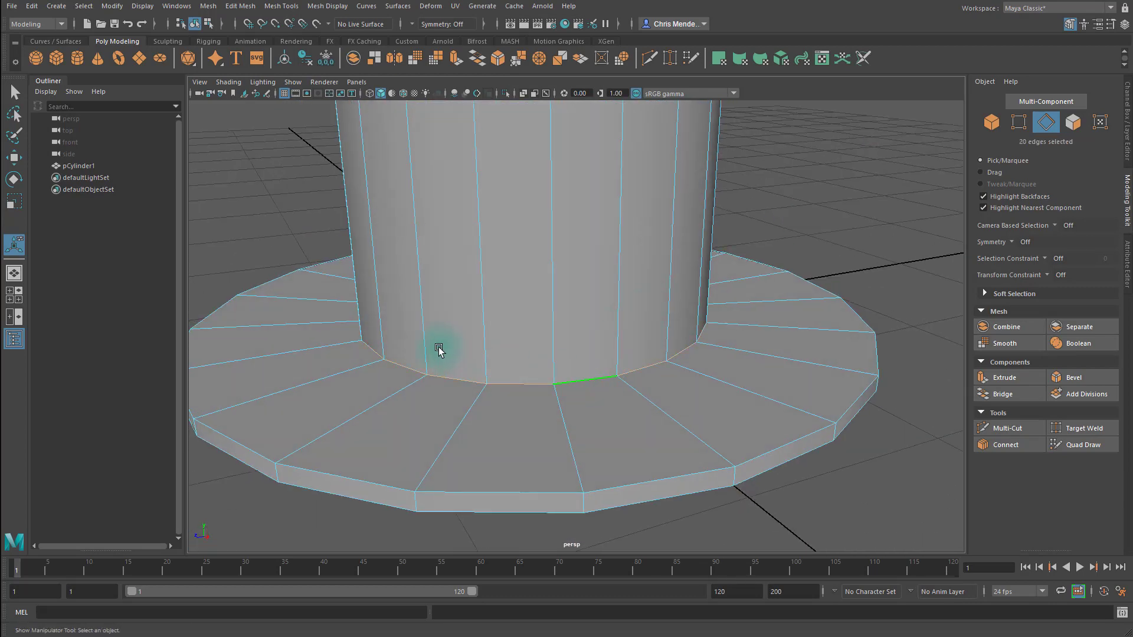
left_click_drag(438, 349, 522, 84, "alt")
left_click(504, 63)
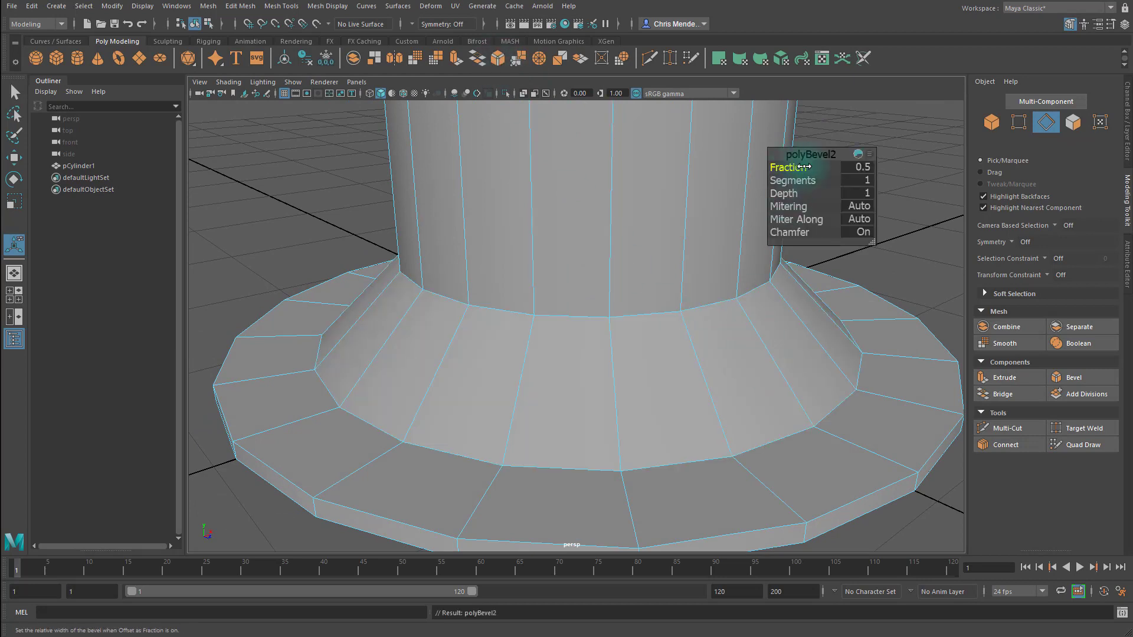
left_click(856, 167)
type(".1")
key("Return")
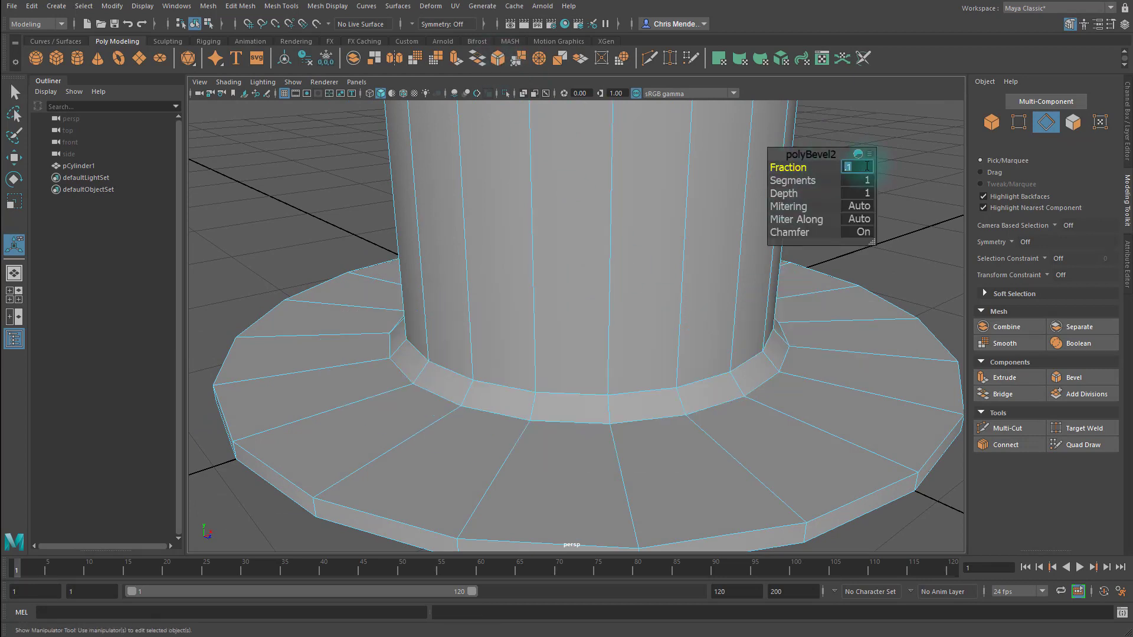
left_click_drag(800, 180, 812, 179)
Step: Select both the upper and lower edge loops around the brim's outer rim
left_click_drag(698, 313, 710, 274, "alt")
left_click(662, 423)
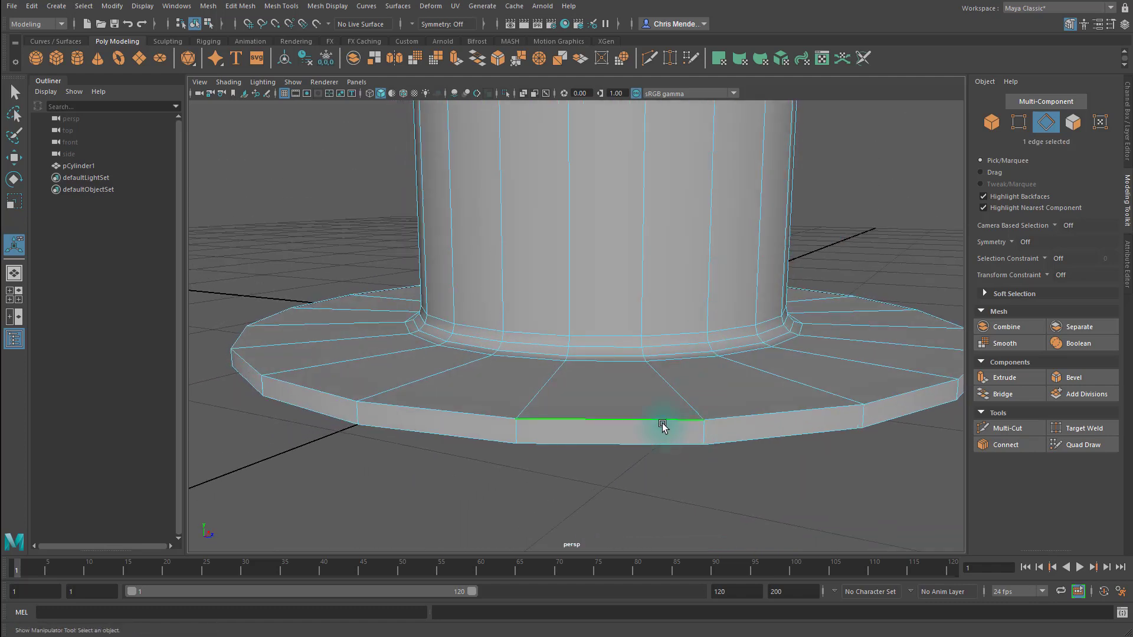
double_click(662, 424)
double_click(630, 444, "shift")
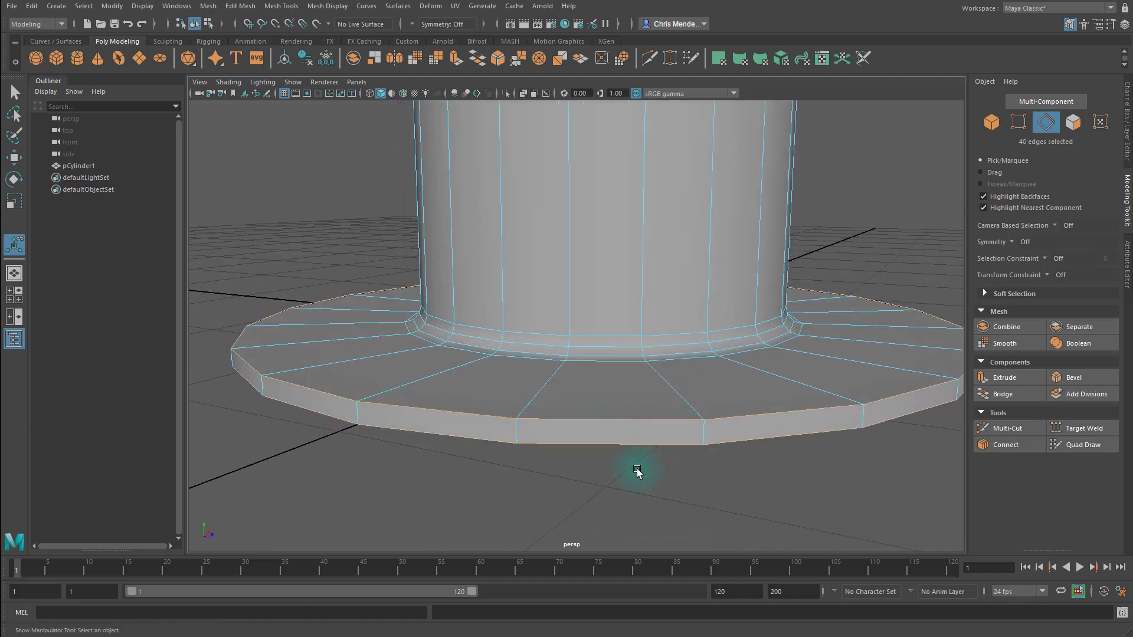
left_click_drag(637, 470, 523, 405, "alt")
left_click_drag(586, 318, 628, 365, "alt")
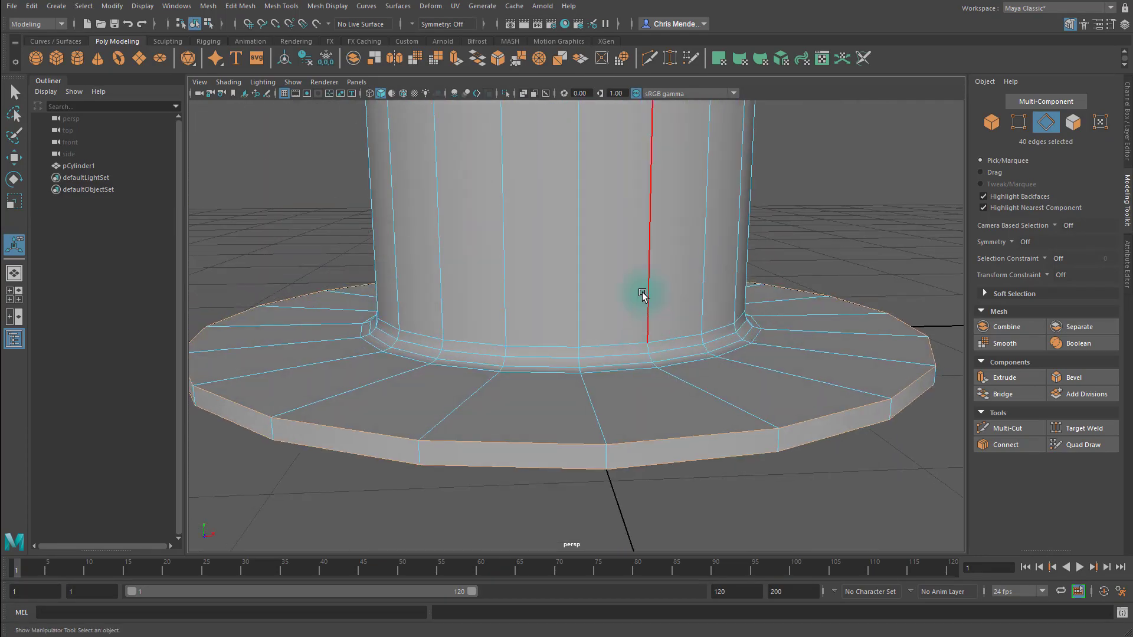
Step: Bevel the edge loops around the brim's outer rim with a fraction of 0.5 and additional segments
left_click(500, 63)
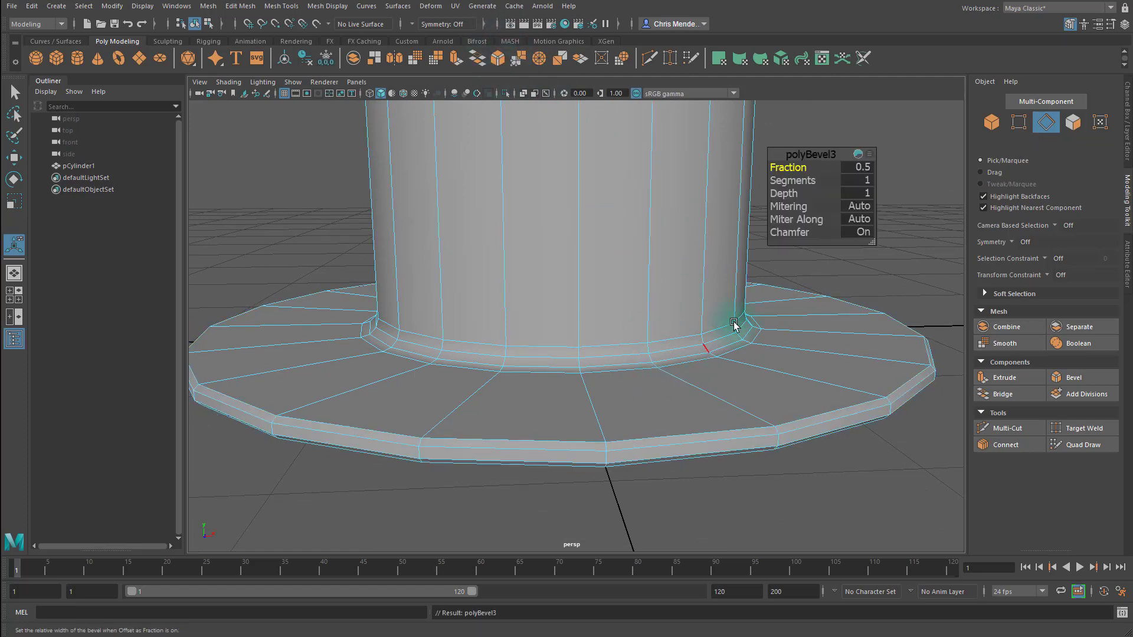
left_click_drag(653, 329, 661, 284, "alt")
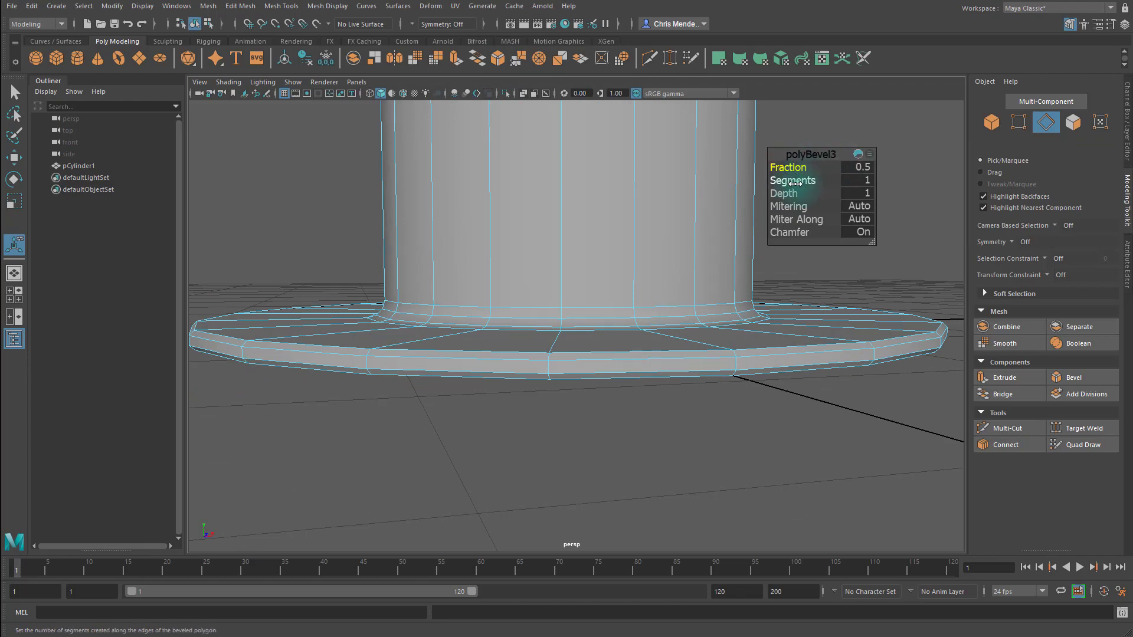
left_click_drag(792, 182, 801, 182)
Step: Select the edge loop around the hat's opening on the underside and bevel it with a fraction of 0.5 and 3 segments
left_click_drag(793, 248, 761, 216, "alt")
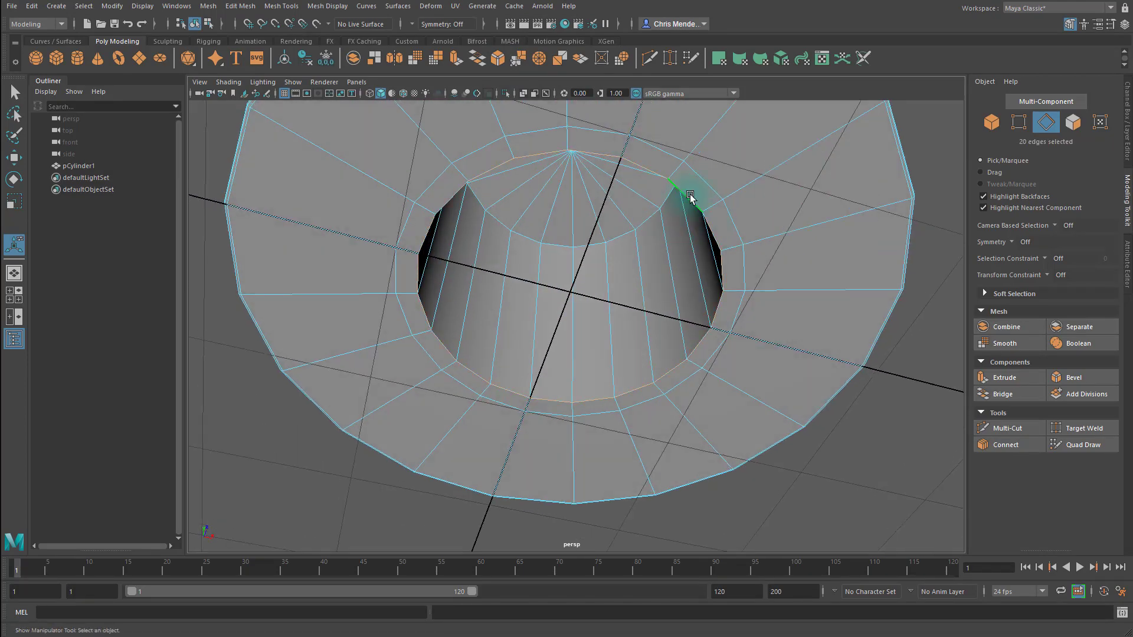
left_click_drag(688, 194, 717, 194, "alt")
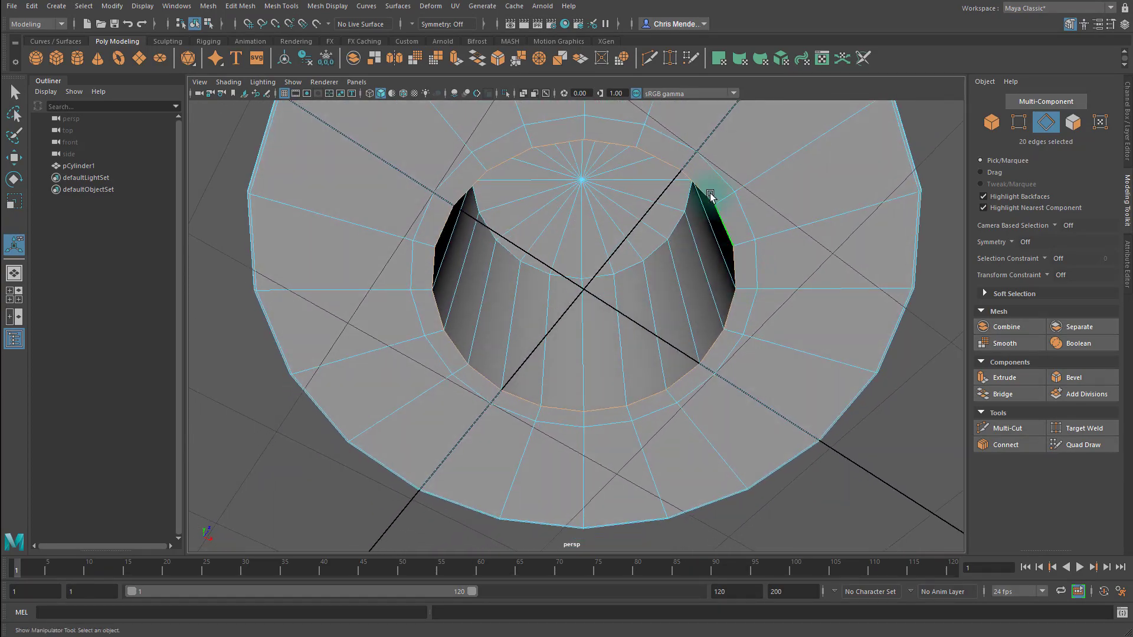
left_click(497, 58)
left_click_drag(703, 236, 767, 248, "alt")
left_click_drag(797, 180, 725, 230)
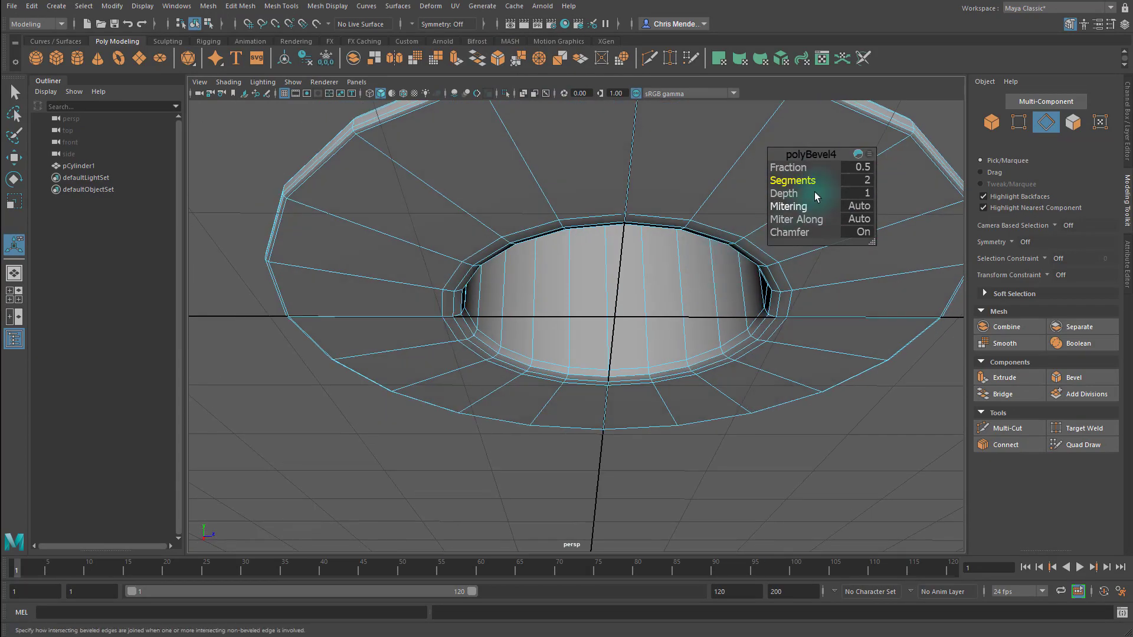
left_click_drag(805, 180, 808, 180)
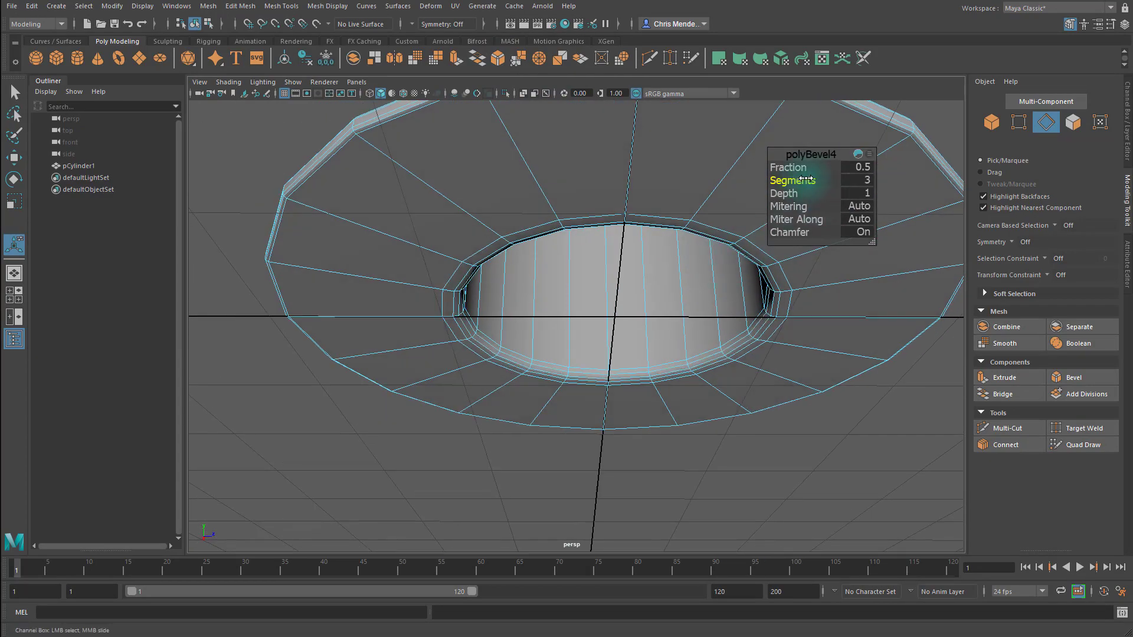
Step: Return the hat to object mode and clear the selection to check its overall shape
left_click_drag(767, 236, 690, 278, "alt")
key("F8")
left_click(771, 452)
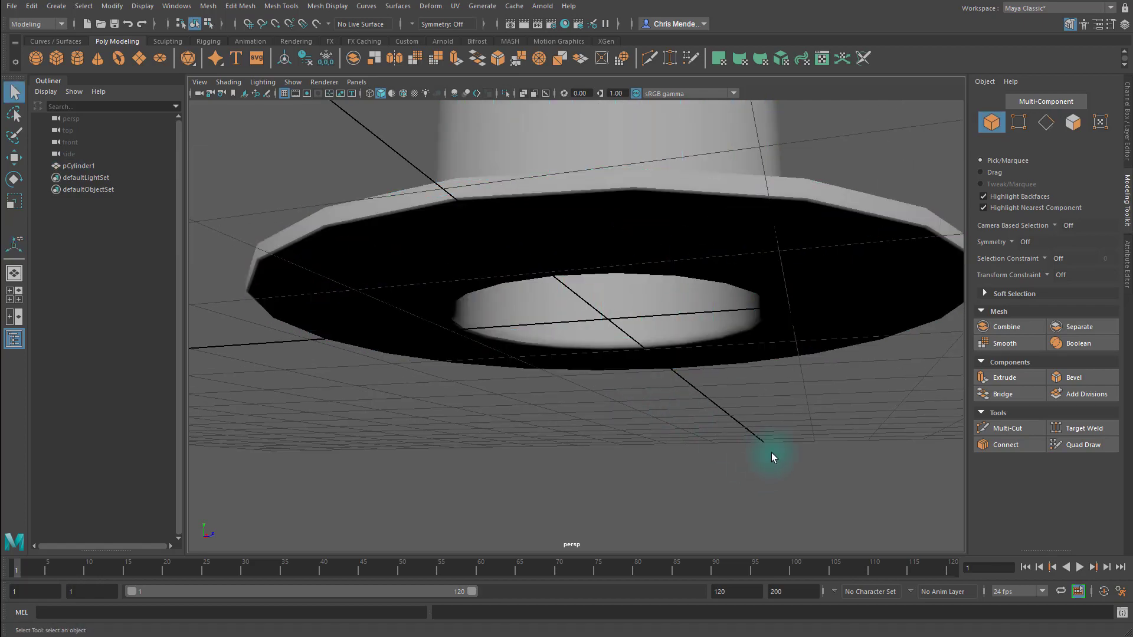
left_click_drag(771, 452, 561, 303, "alt")
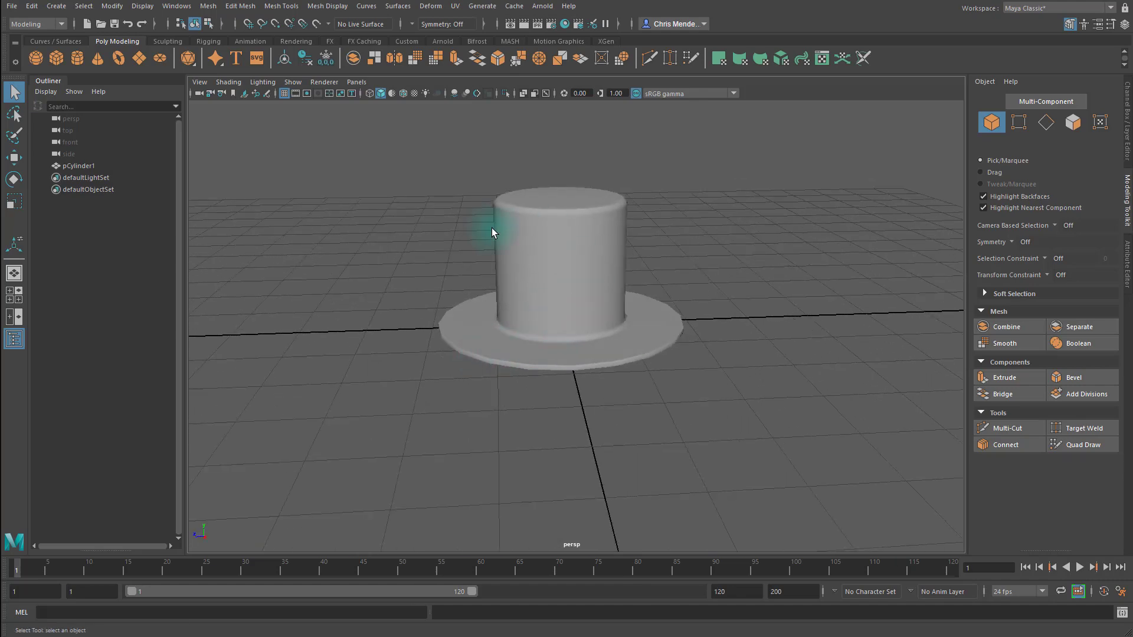
Step: Select the hat and insert an edge loop around the lower part of the cylinder above the brim with the Multi-Cut tool
left_click(543, 306)
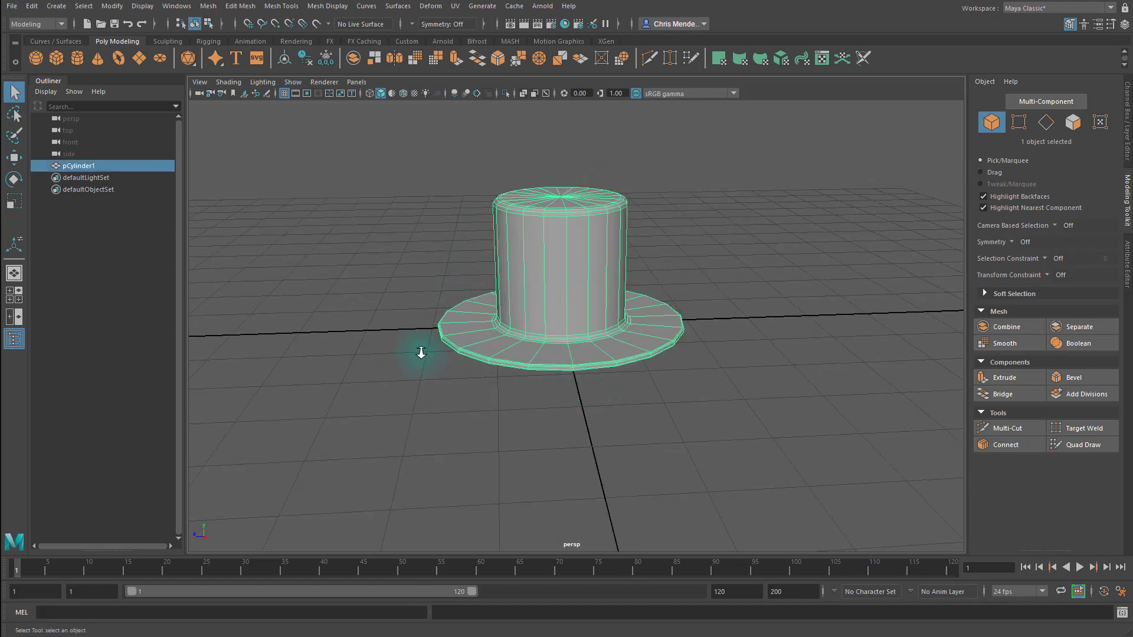
right_click_drag(420, 352, 799, 377, "alt")
left_click_drag(799, 377, 604, 341, "alt")
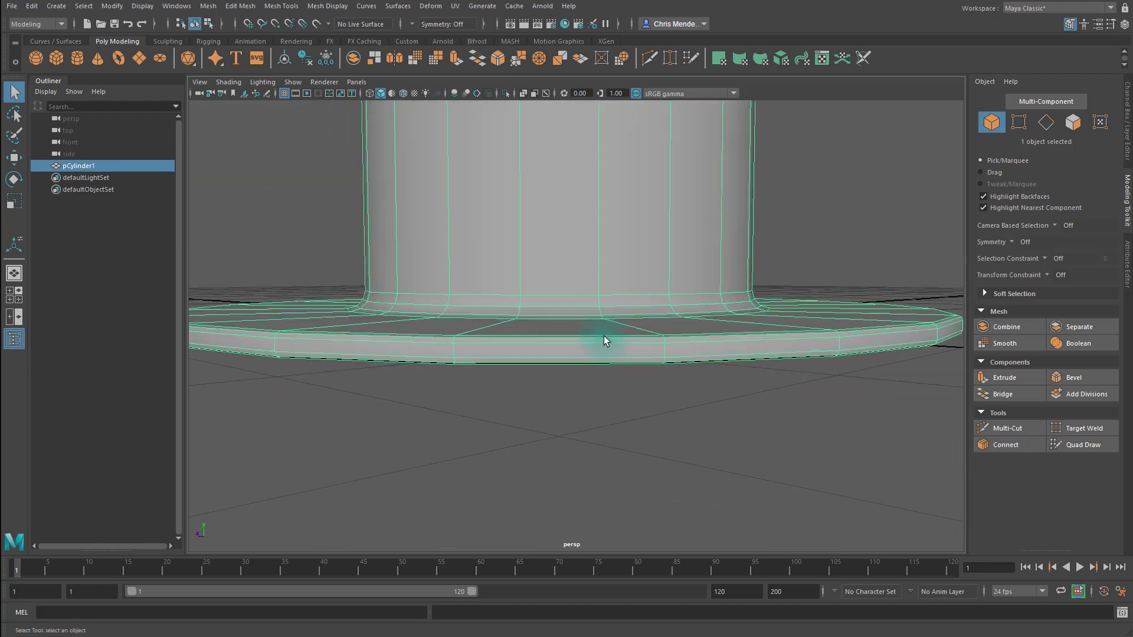
key("ctrl+shift+x")
left_click_drag(637, 249, 696, 311, "alt")
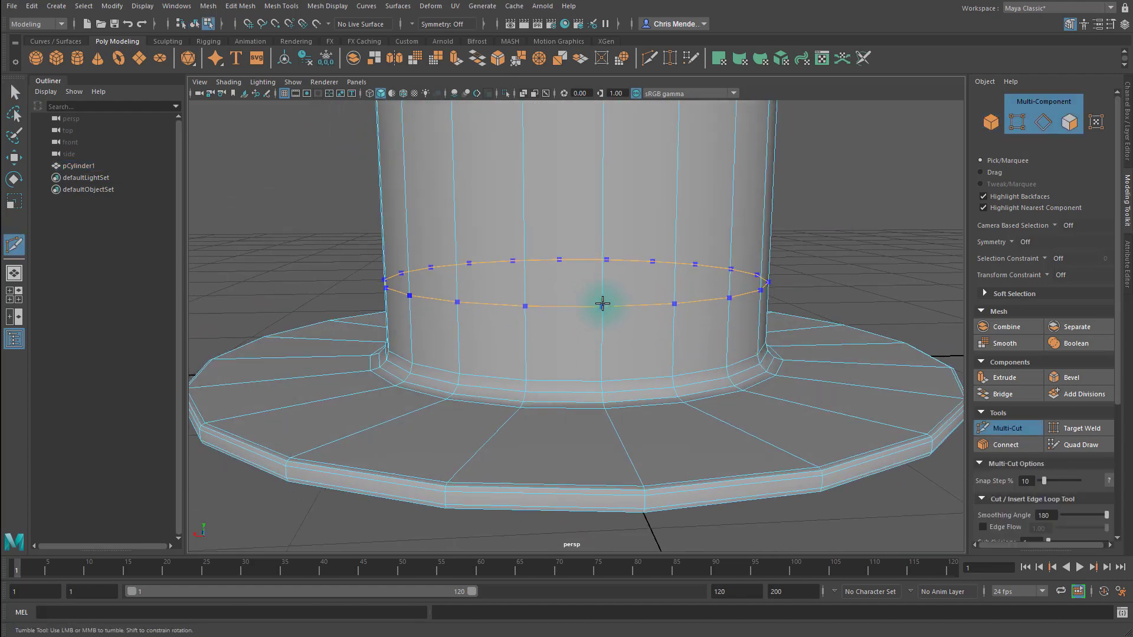
left_click(606, 305, "ctrl")
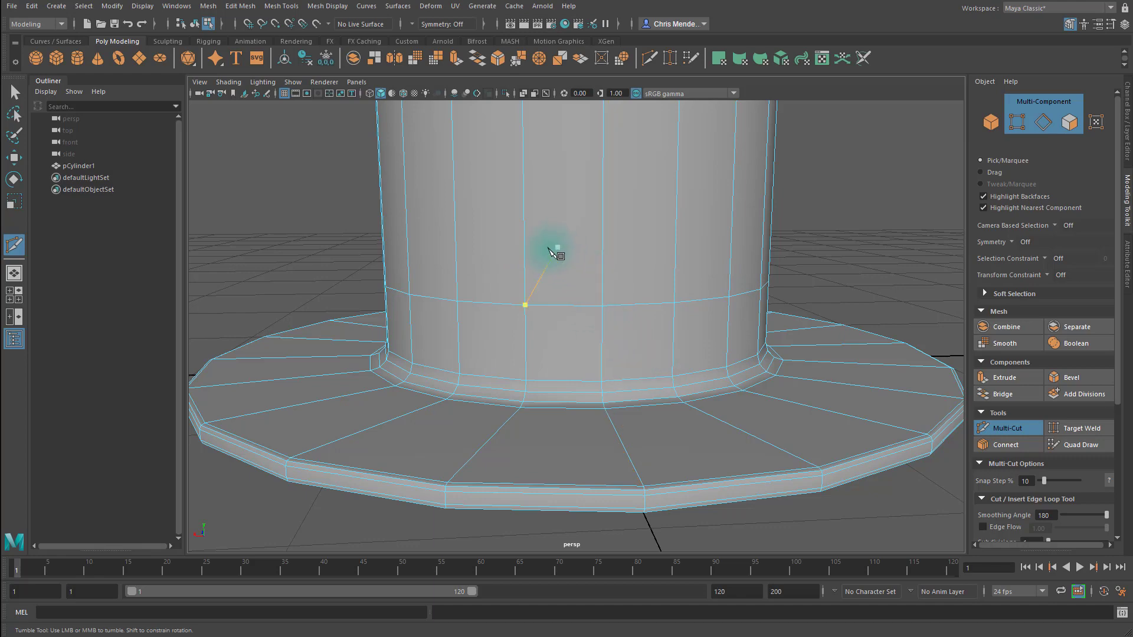
mouse_move(655, 319)
left_mouse_down("alt")
mouse_move(700, 316)
mouse_move(647, 324)
left_mouse_up("alt")
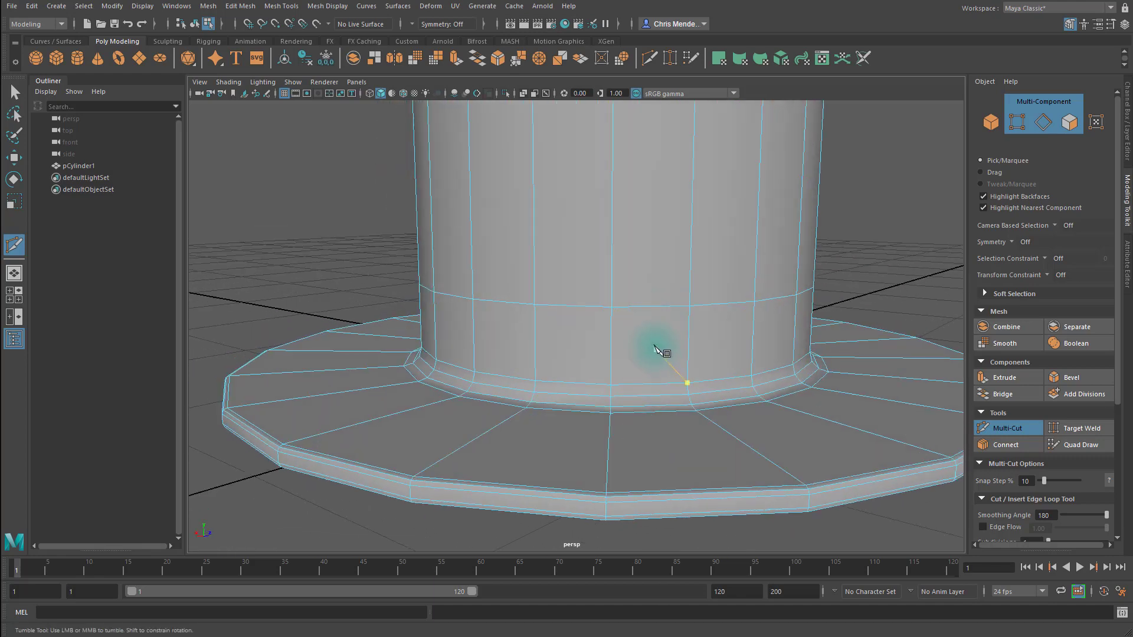
Step: Select the full ring of faces between the new edge loop and the brim, plus the thin bevel ring directly below it
key("q")
right_click_drag(648, 258, 645, 325)
double_click(644, 324)
left_click(655, 334)
double_click(717, 339, "shift")
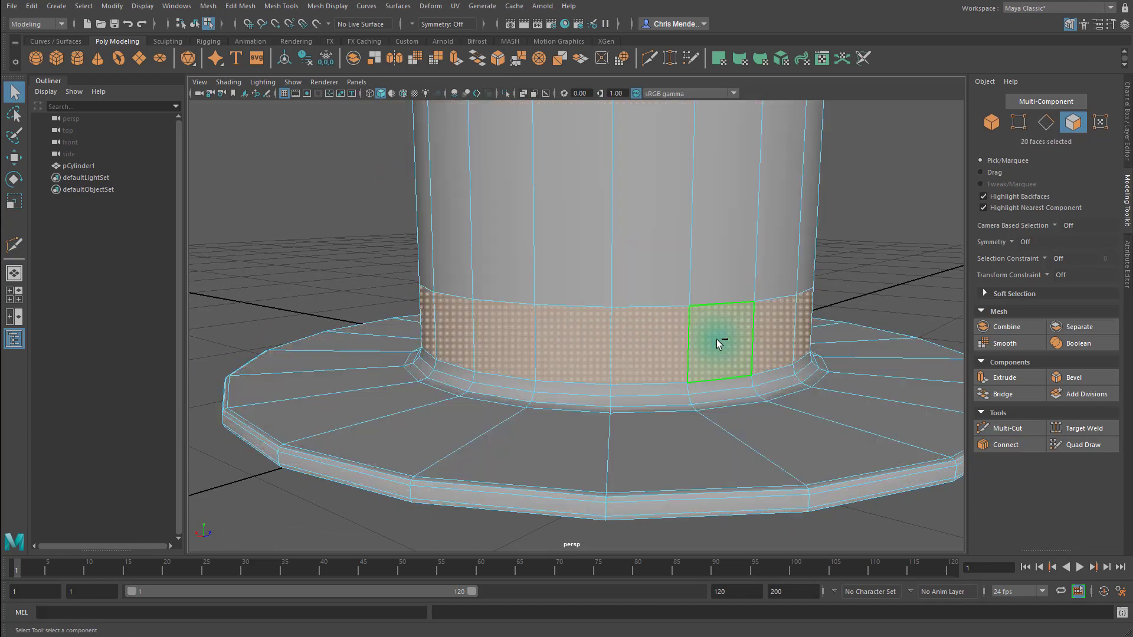
left_click_drag(764, 362, 711, 369, "alt")
double_click(681, 378, "shift")
key("ctrl+z")
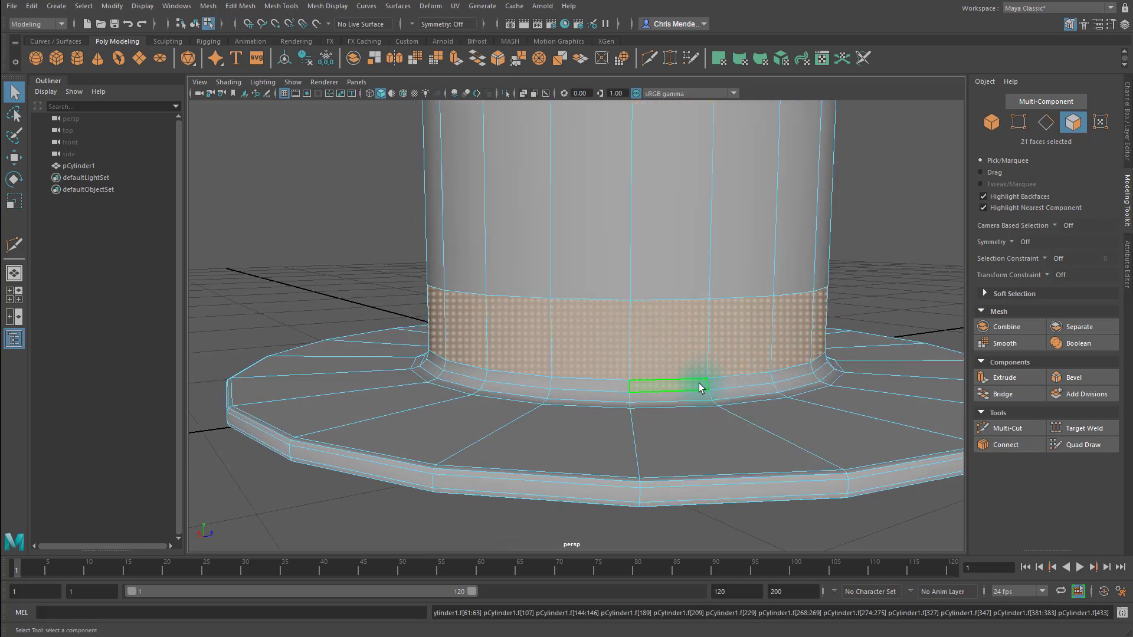
double_click(725, 383, "shift")
Step: Extrude the selected face rings outward by thickness to form a raised hat band, and return to object mode
key("ctrl+e")
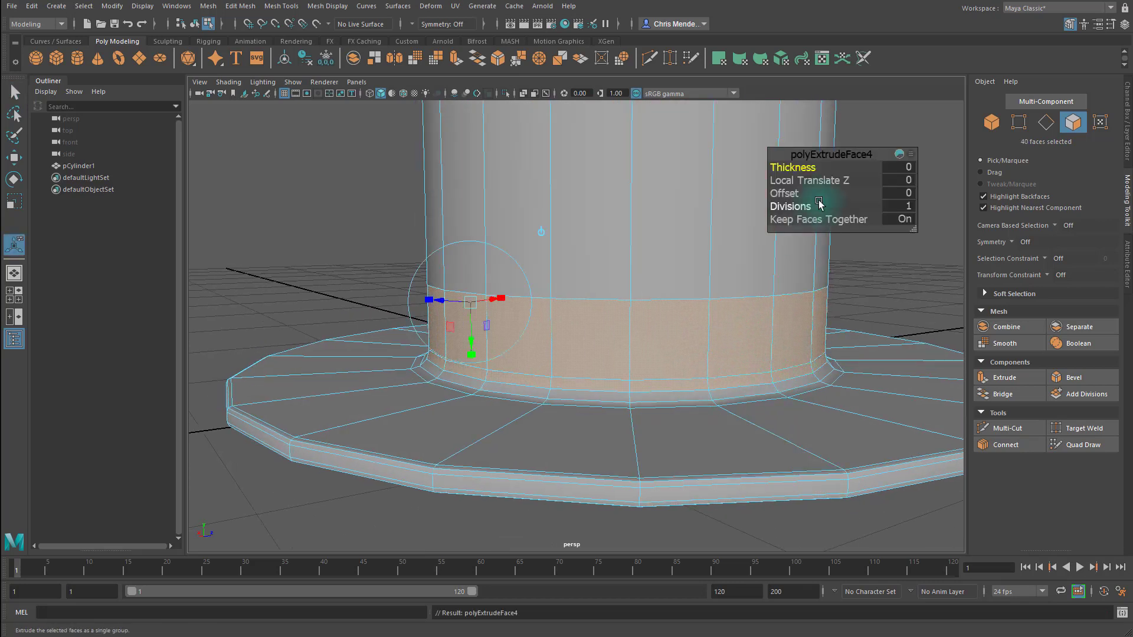
left_click_drag(798, 168, 829, 172)
left_click_drag(734, 271, 565, 308, "alt")
scroll(565, 307, "down", 5)
left_click_drag(608, 359, 693, 360, "alt")
right_click_drag(714, 256, 728, 245)
left_click(872, 339)
right_click_drag(872, 338, 705, 324, "alt")
left_click_drag(705, 325, 757, 297, "alt")
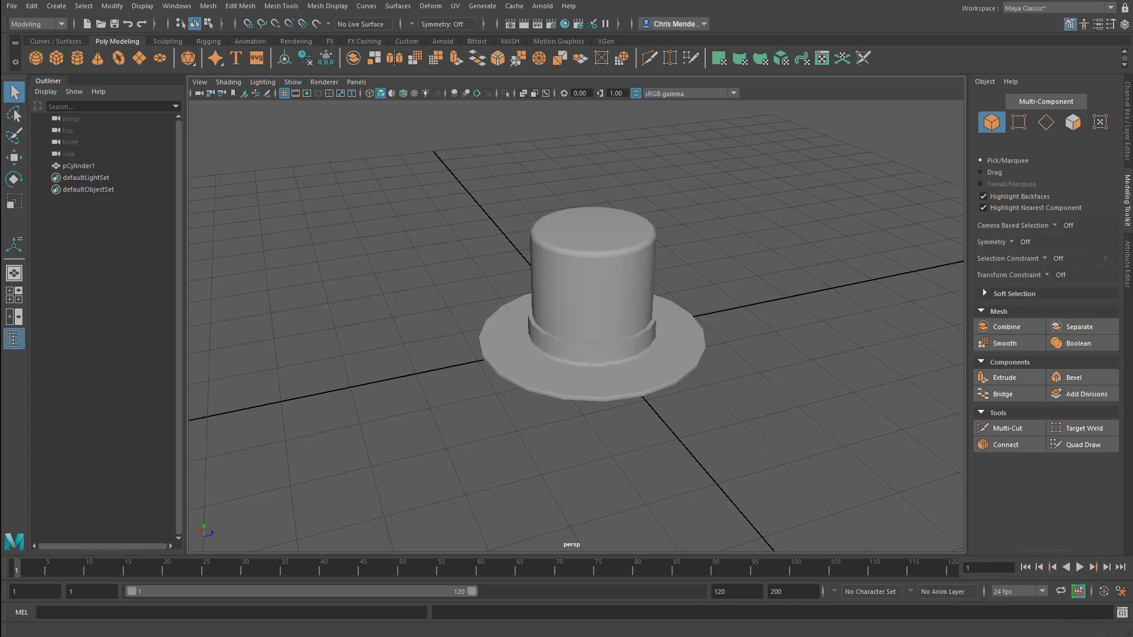
Step: Try to save the scene under the file name tophat
left_click(12, 6)
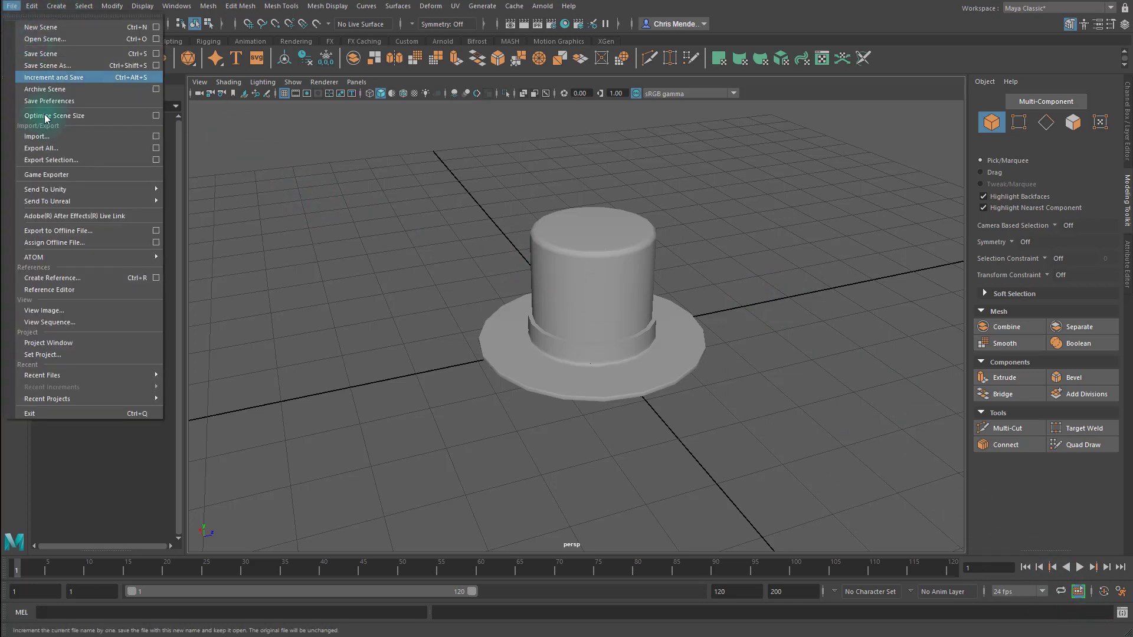
left_click(63, 70)
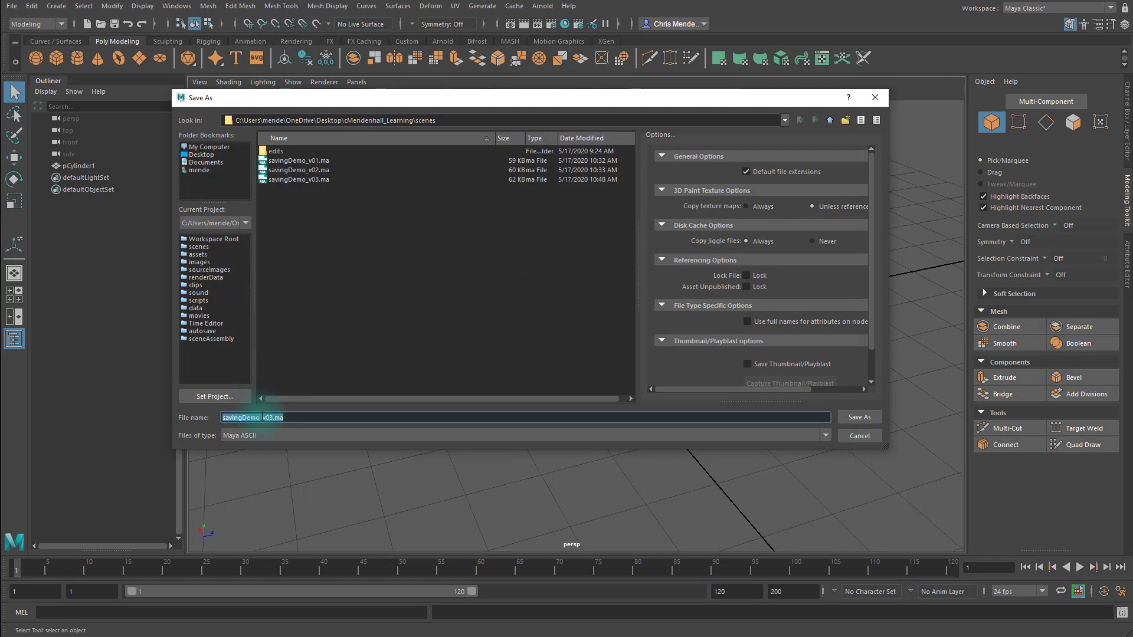
type("at")
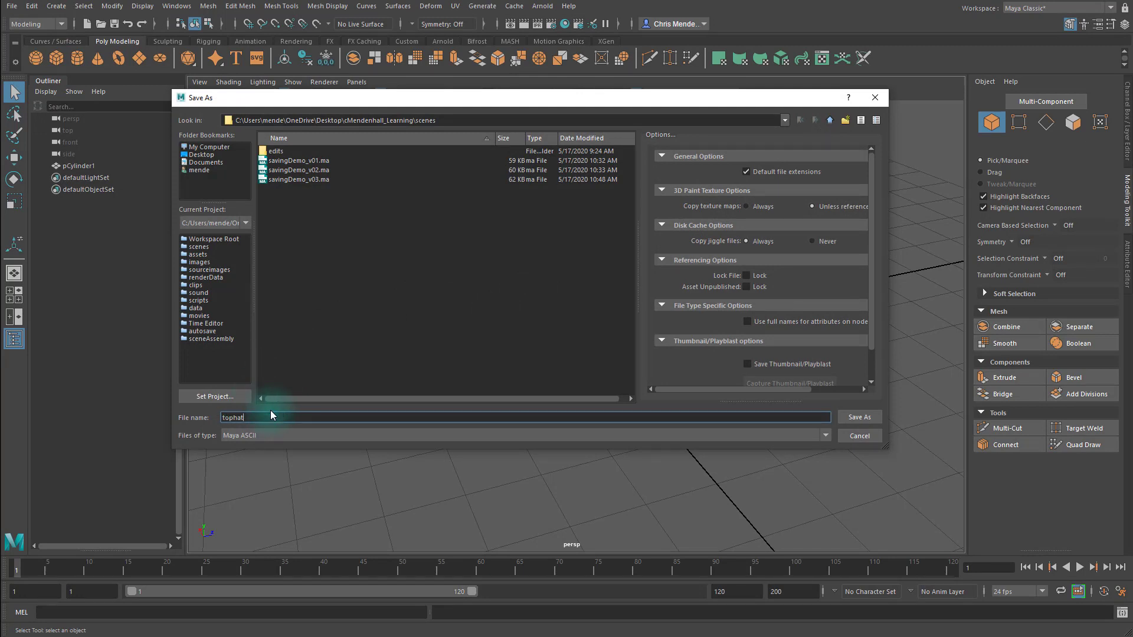
left_click(862, 439)
left_click_drag(503, 218, 575, 380)
right_click_drag(576, 381, 636, 378, "alt")
left_click(790, 253)
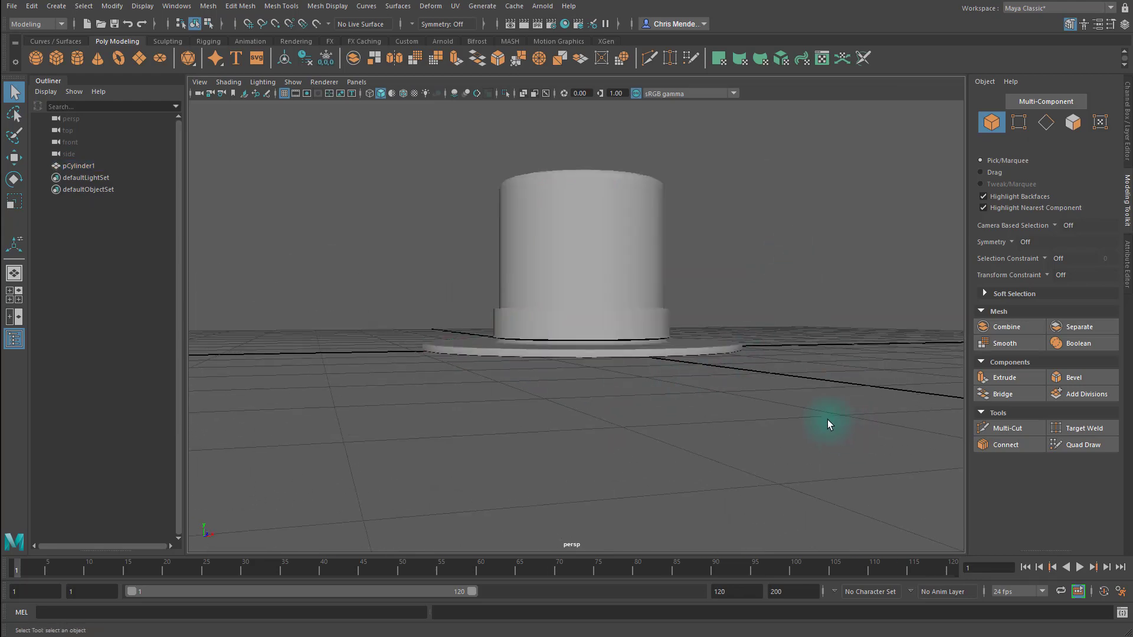
left_click_drag(807, 449, 812, 471, "alt")
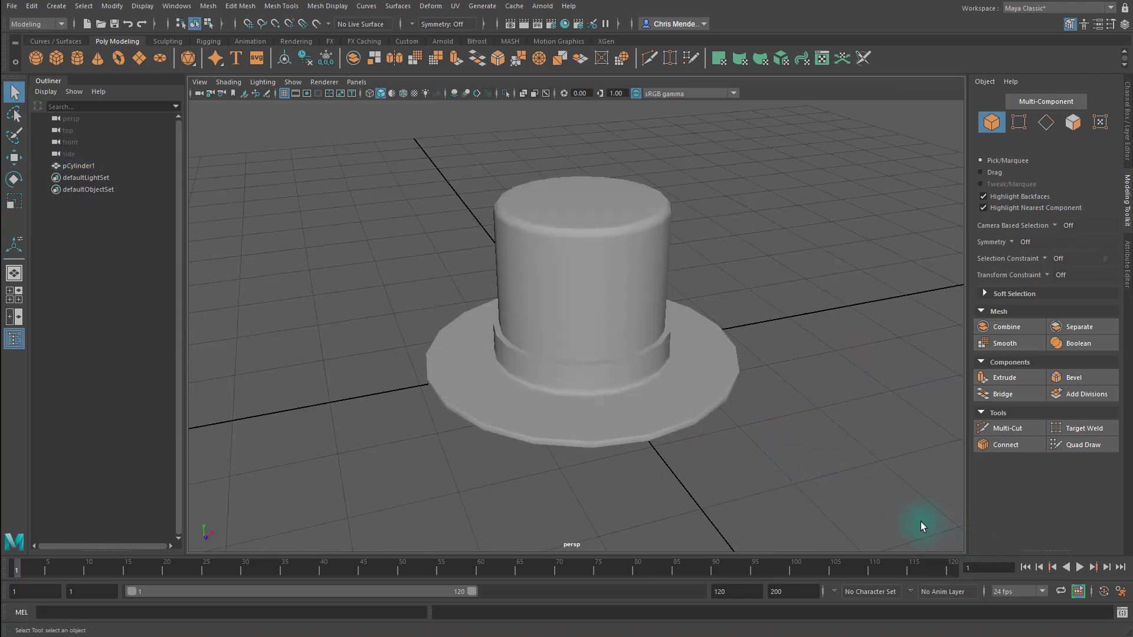